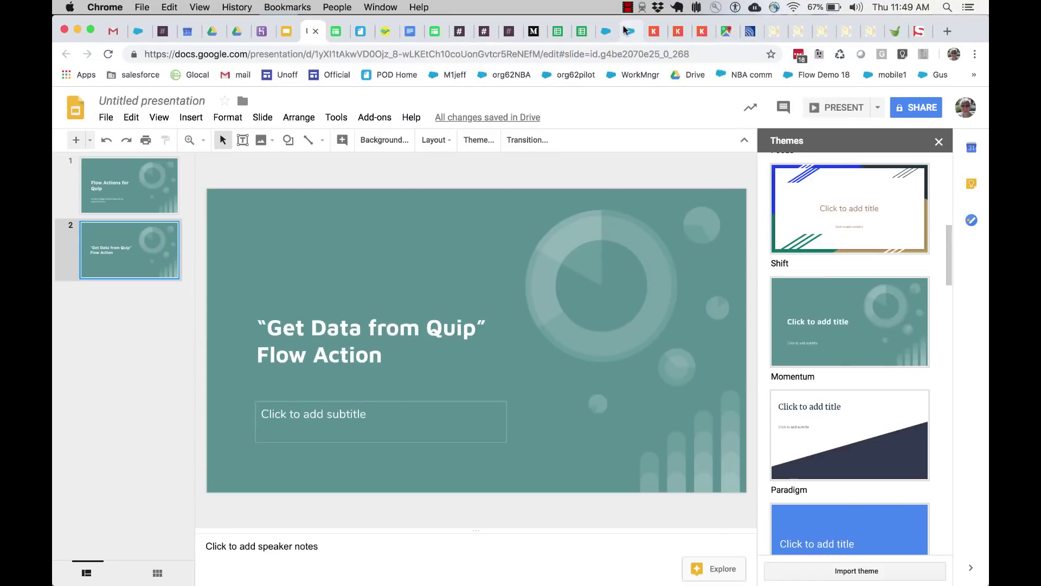
Leave the slideshow and bring up the Update Salesforce From Quip - V5 flow in Flow Builder
click(619, 32)
click(619, 32)
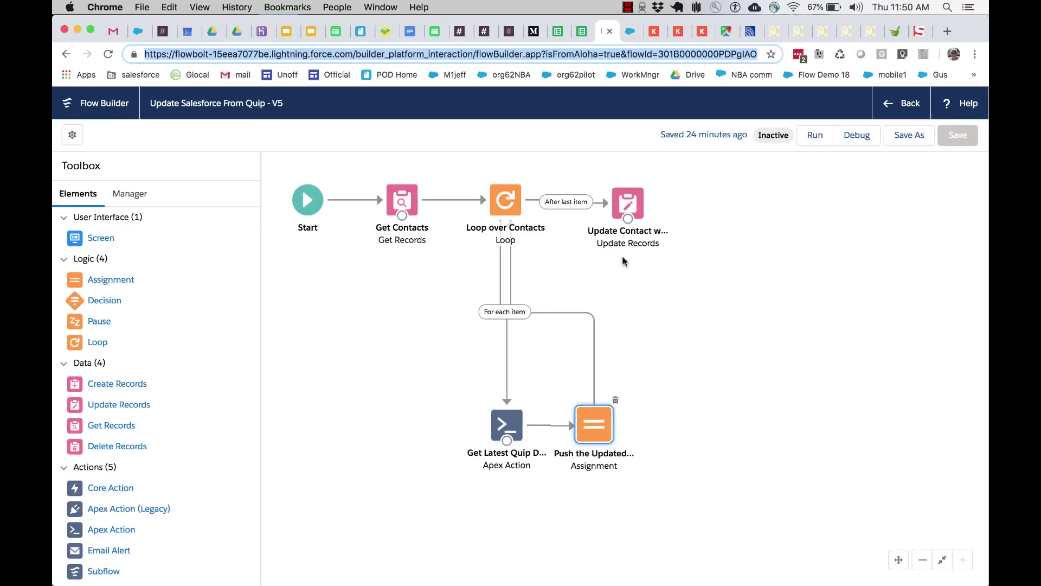
key(ctrl+Right)
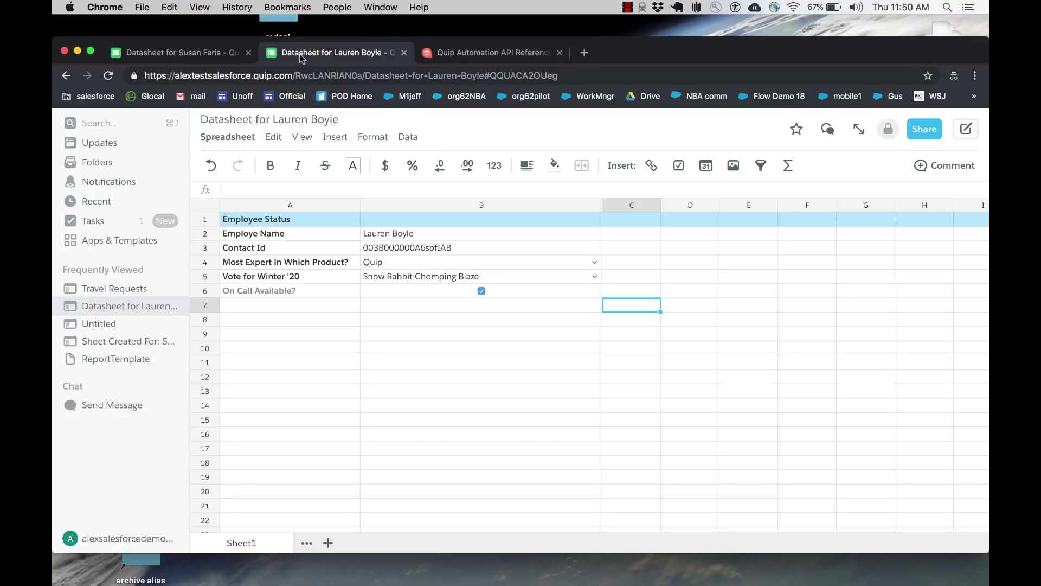
click(220, 54)
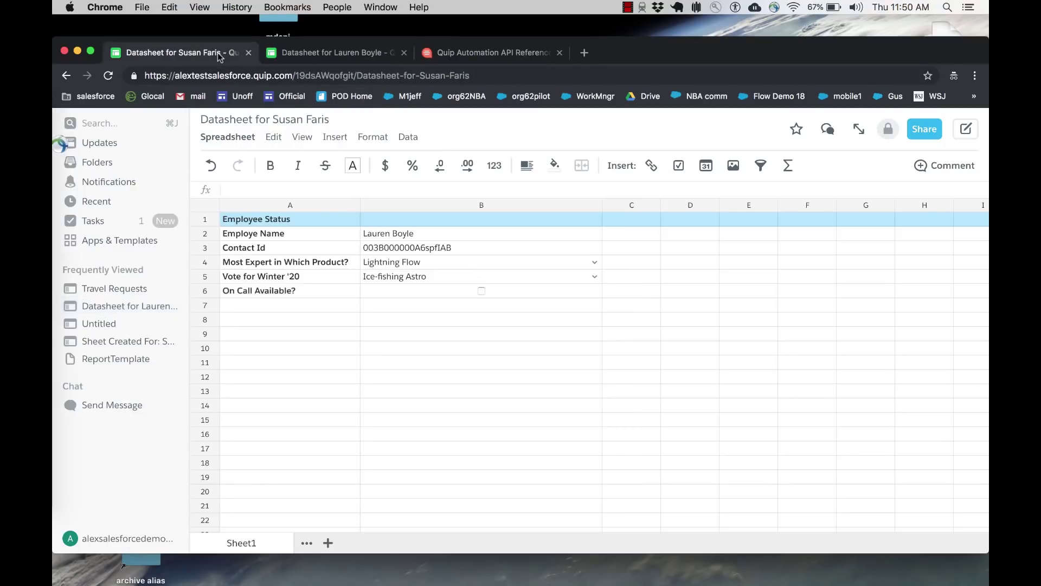
click(331, 55)
drag(309, 236, 311, 278)
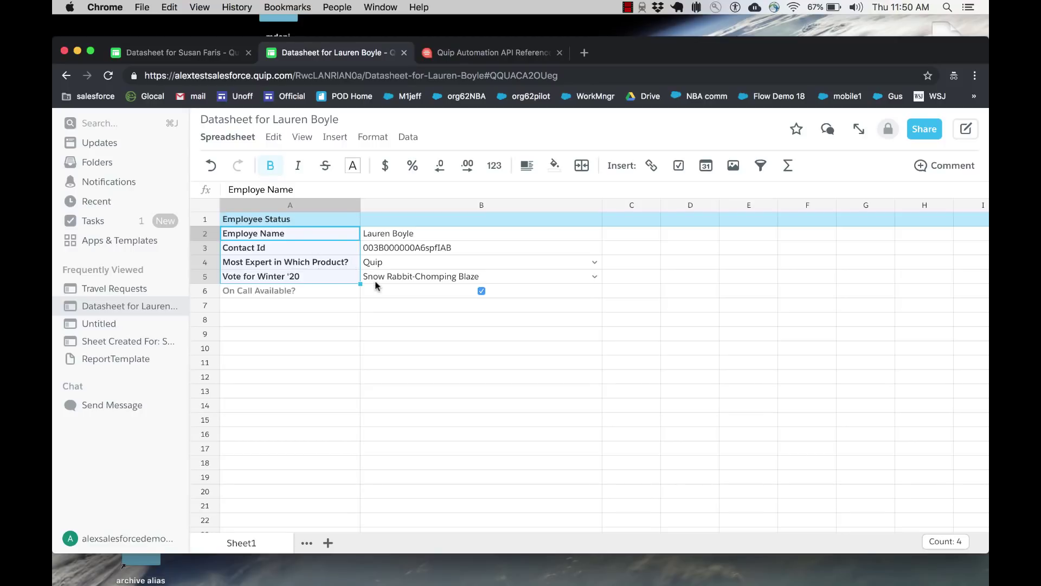
click(593, 279)
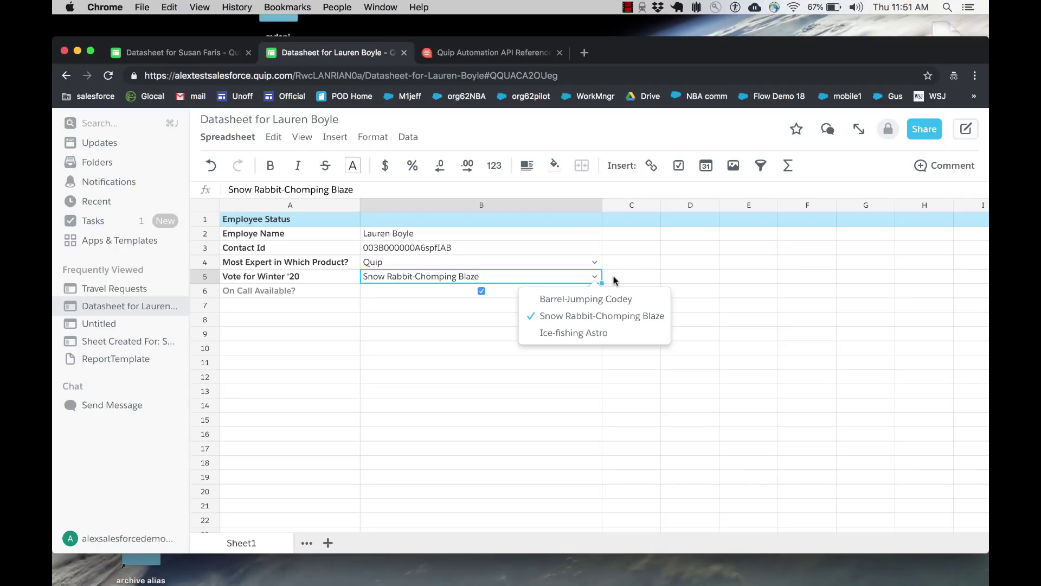
key(Escape)
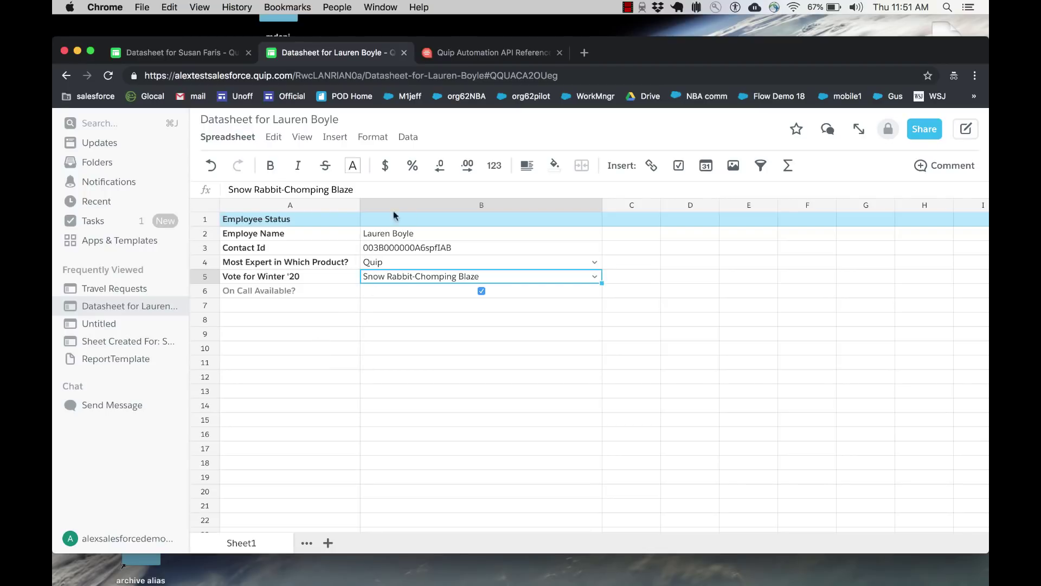
key(ctrl+Left)
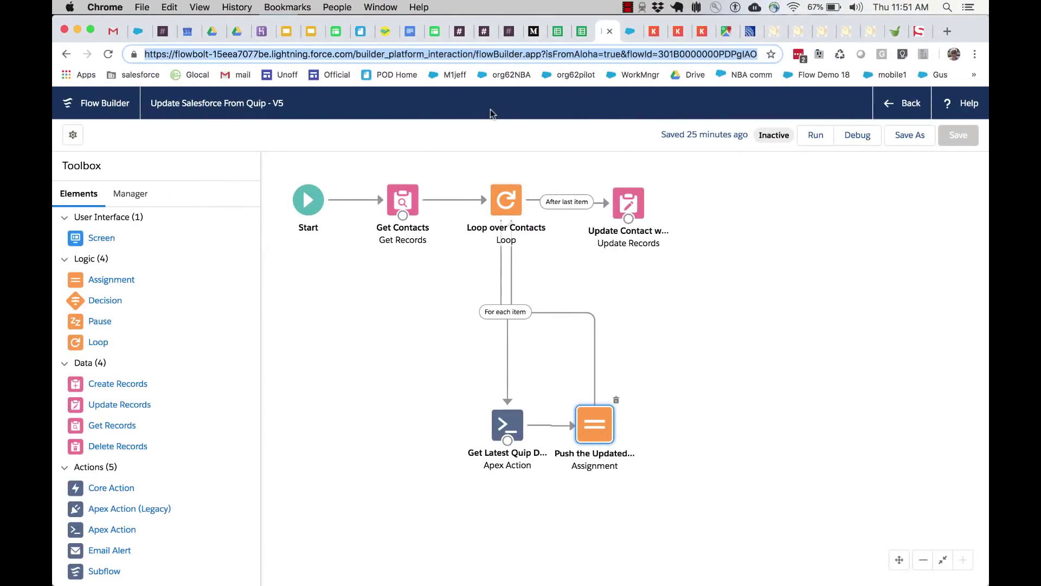
key(ctrl+Tab)
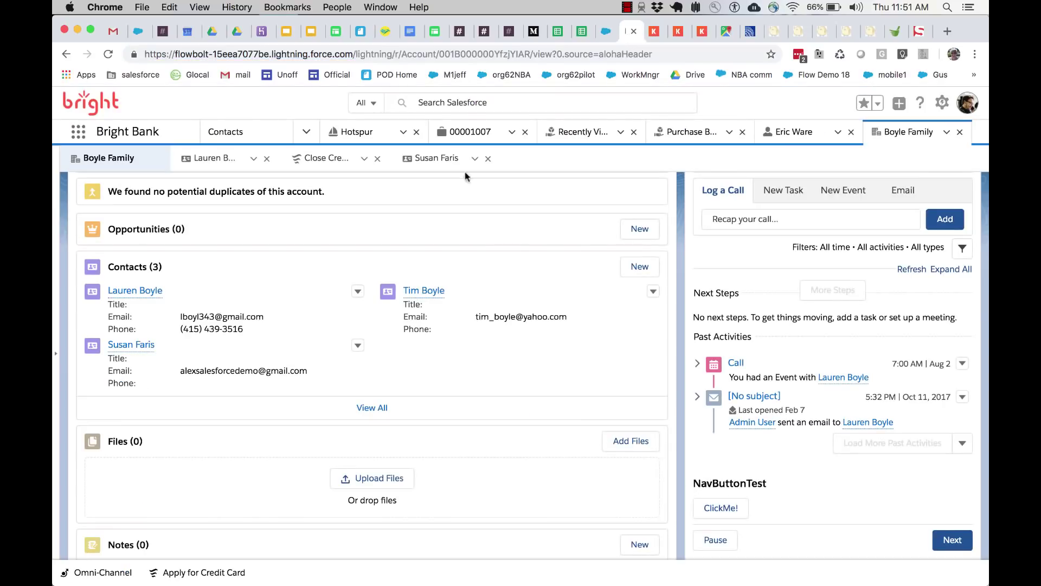
scroll(203, 332, up, 4)
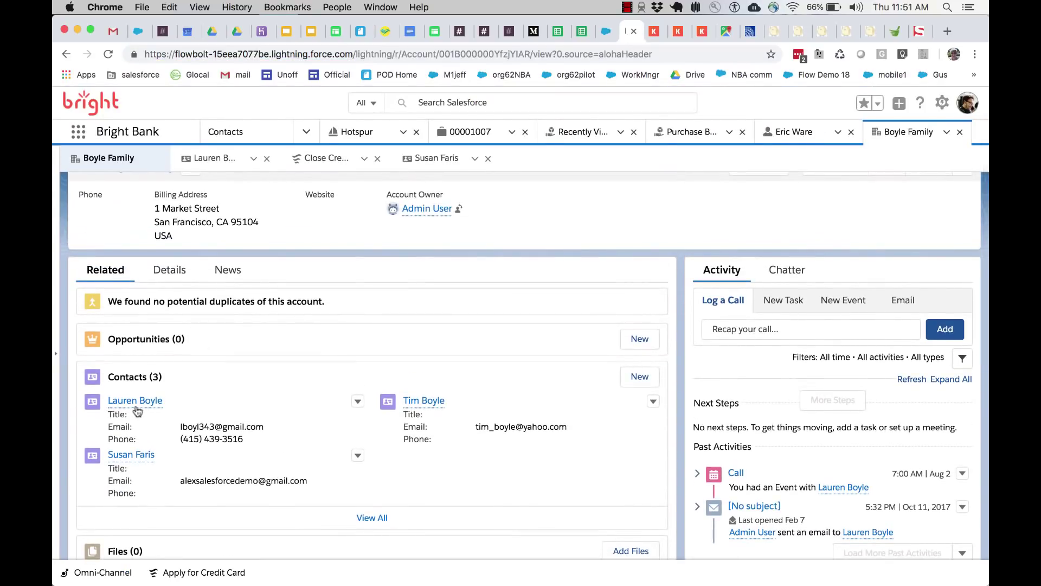
click(126, 406)
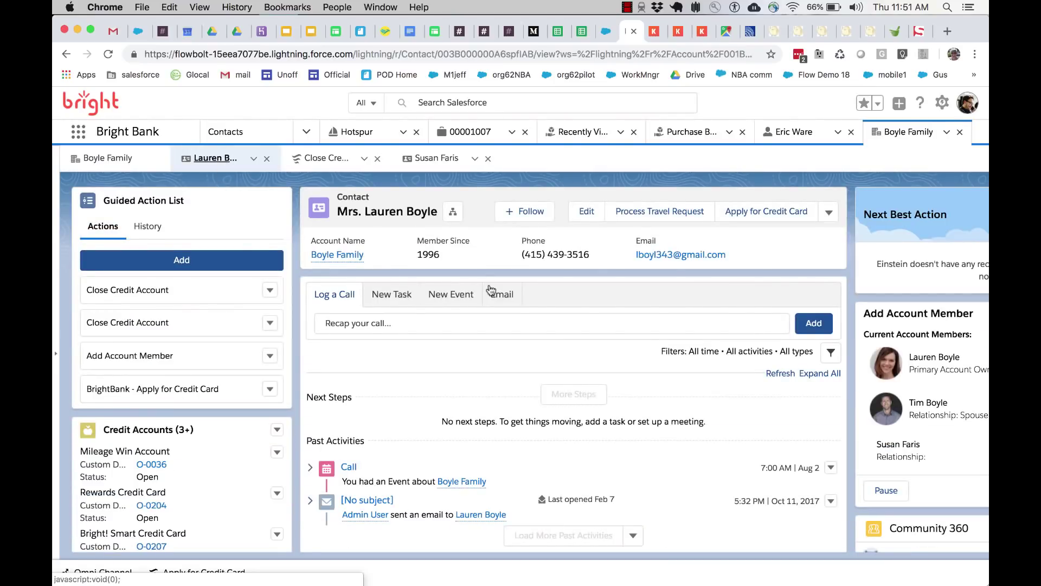
scroll(488, 290, down, 1)
click(599, 195)
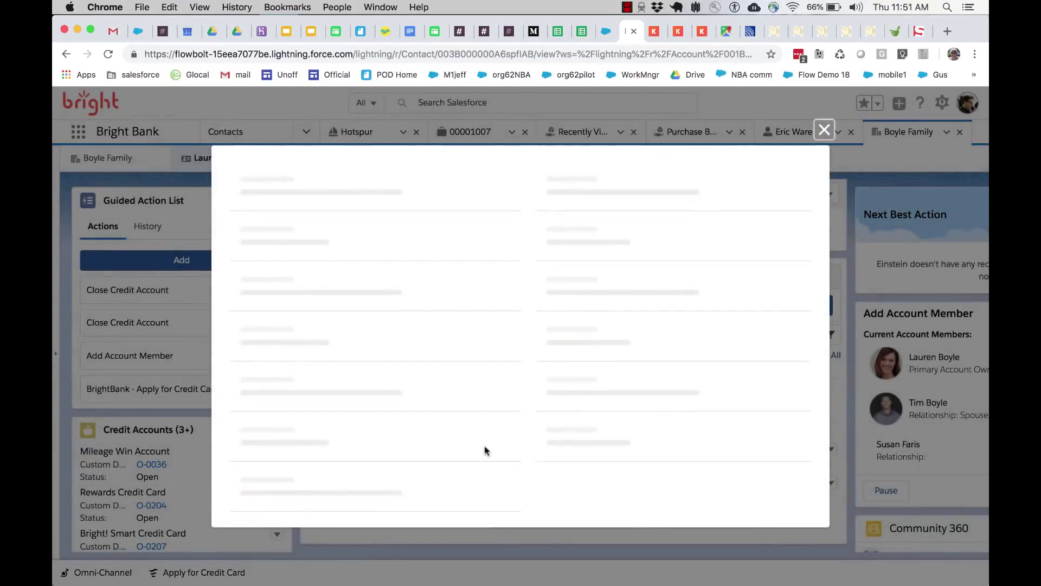
scroll(432, 438, down, 5)
scroll(432, 439, down, 10)
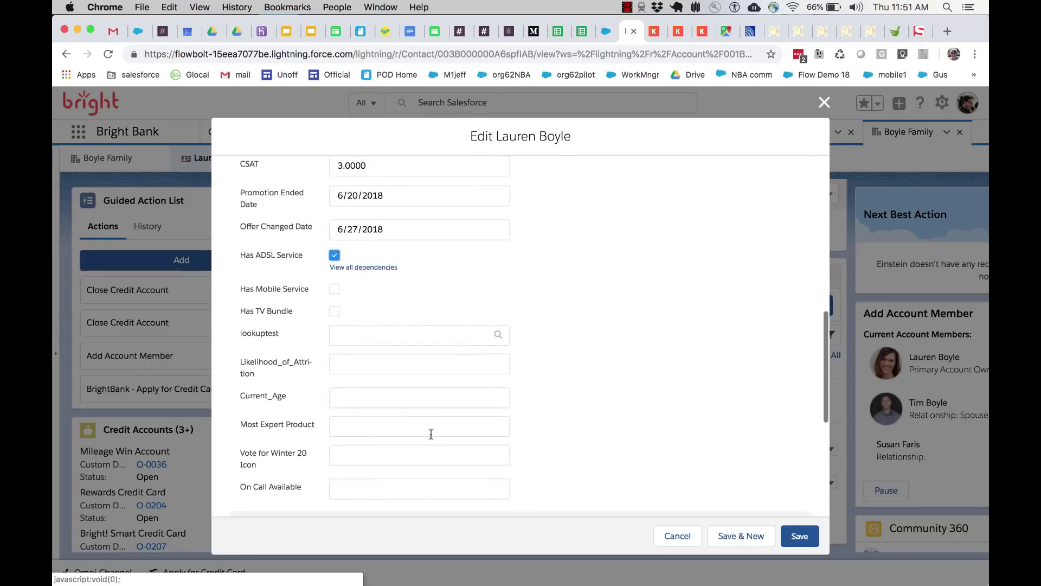
click(345, 373)
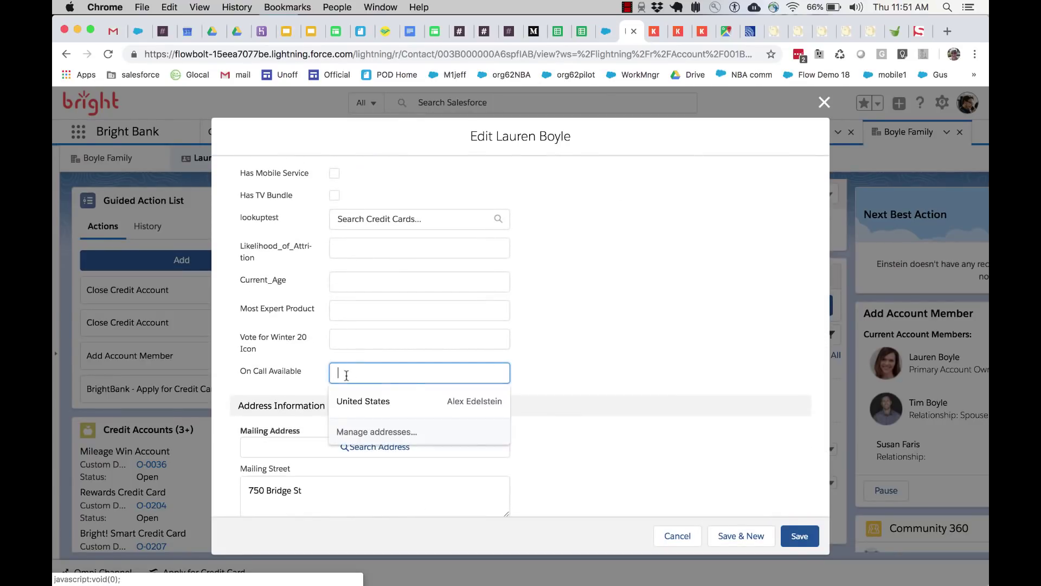
click(354, 347)
click(355, 311)
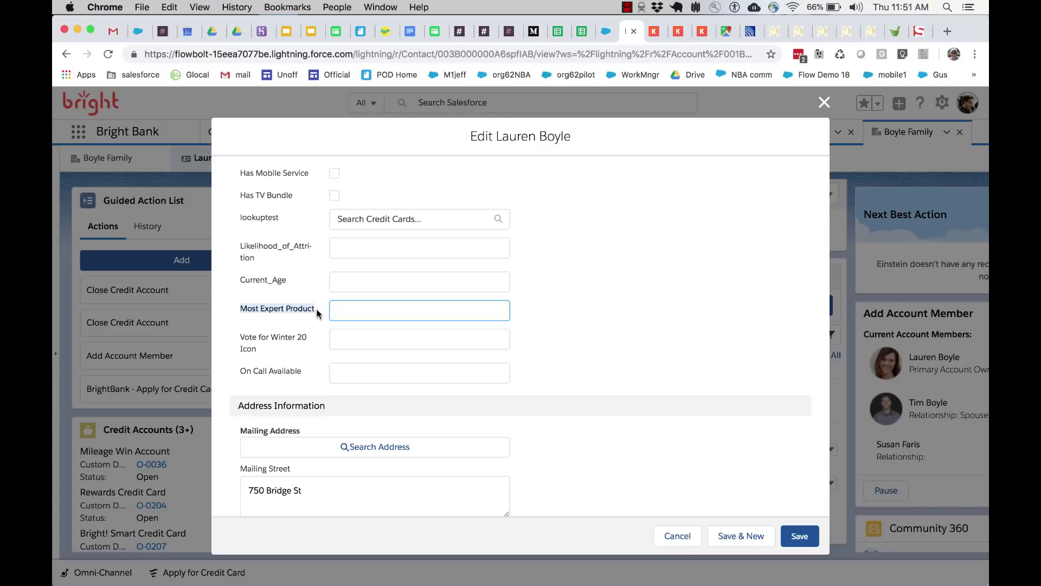
click(306, 338)
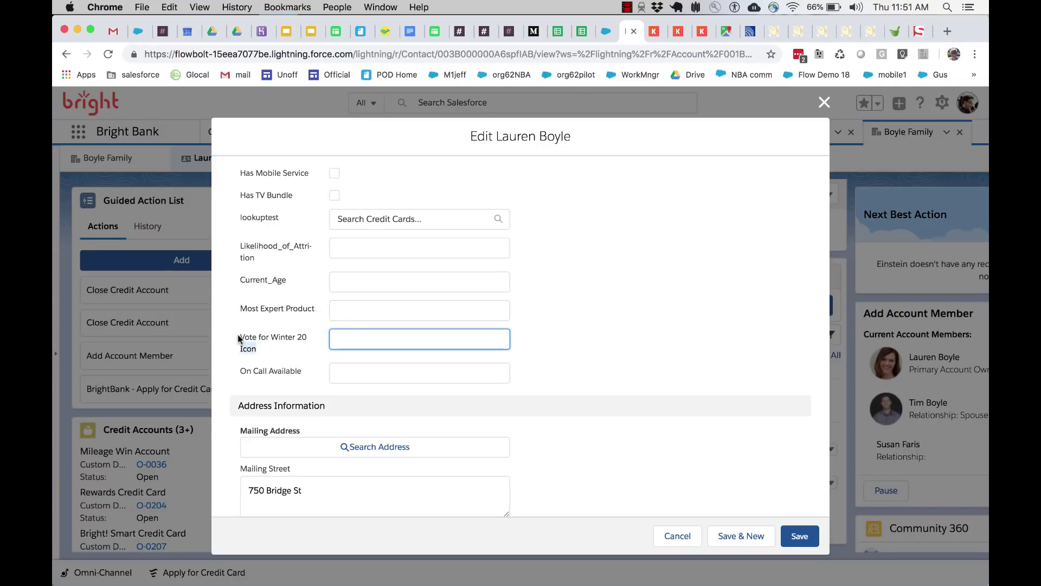
triple_click(240, 339)
click(302, 373)
drag(301, 373, 251, 372)
click(677, 536)
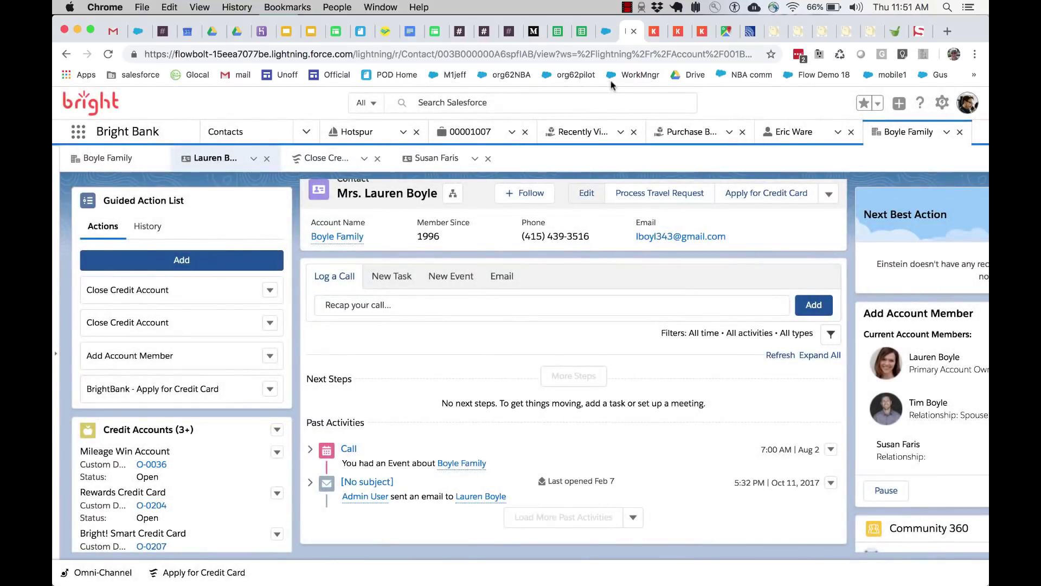
Run the flow in debug mode and highlight the list of looped contact ids
click(605, 34)
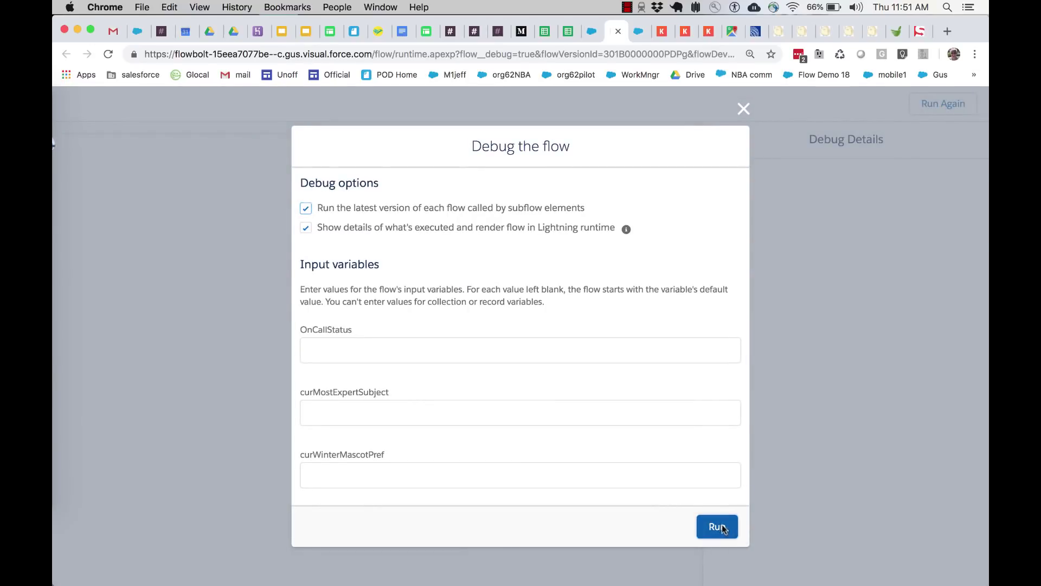
click(717, 527)
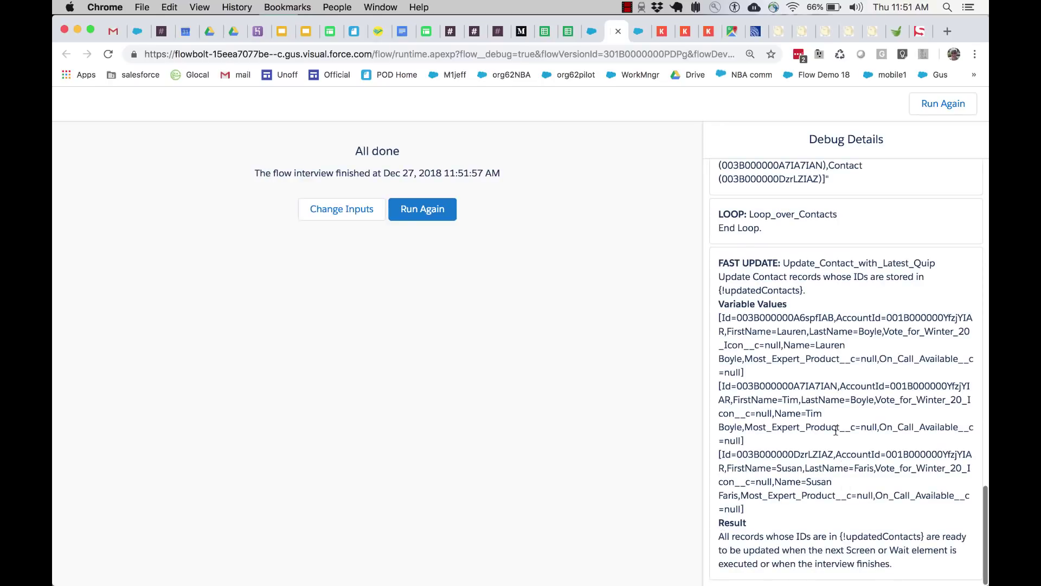
scroll(836, 430, up, 15)
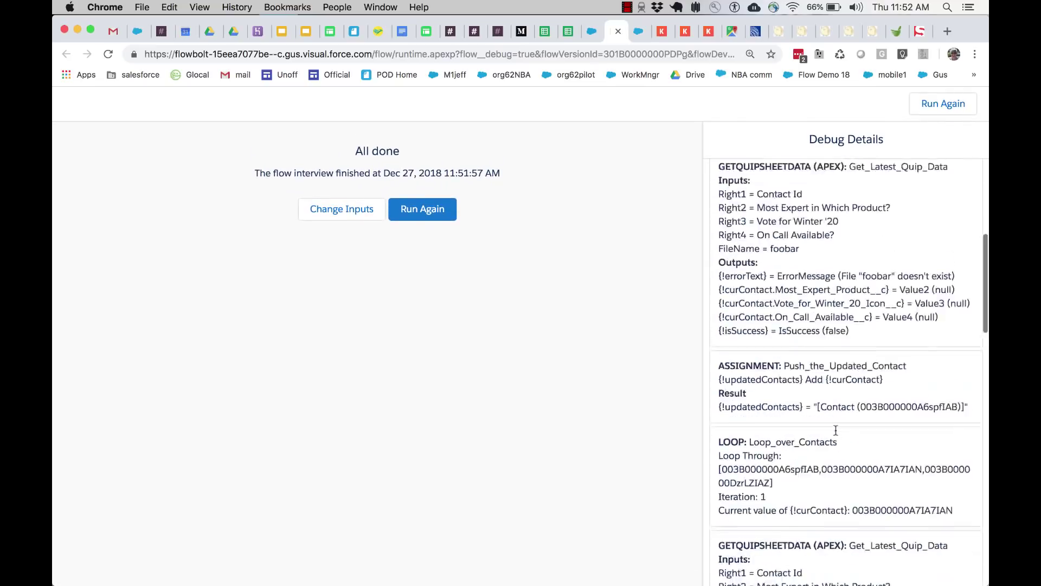
scroll(835, 430, up, 5)
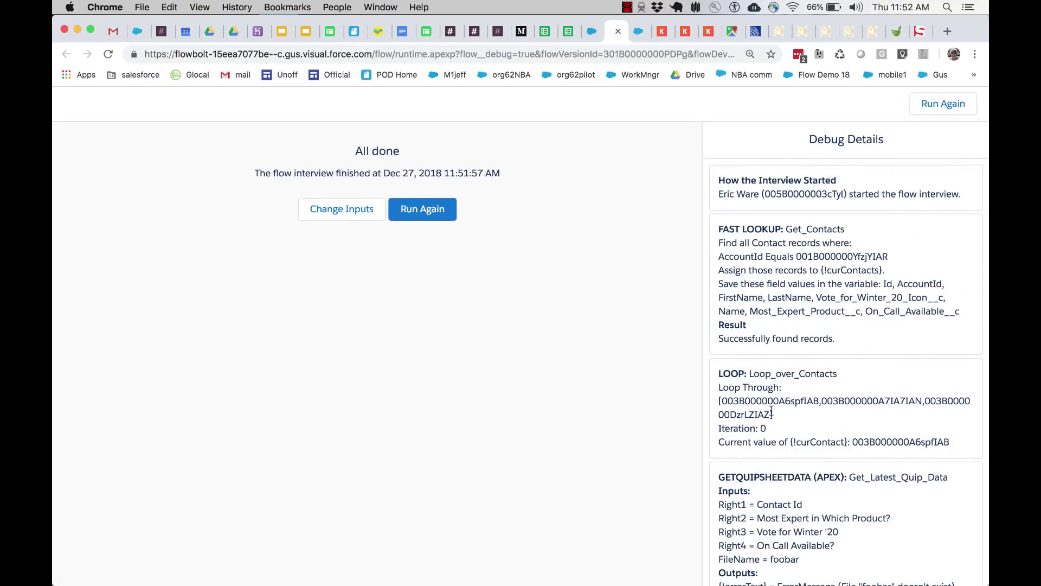
drag(773, 414, 709, 408)
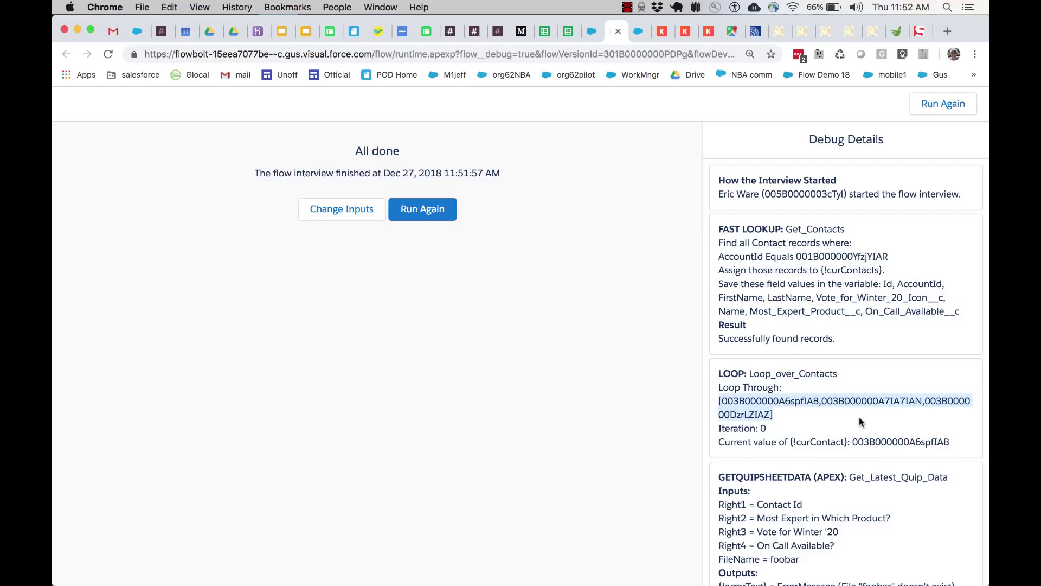
Highlight the GETQUIPSHEETDATA step's error that file 'foobar' doesn't exist
scroll(861, 422, down, 5)
drag(728, 250, 794, 250)
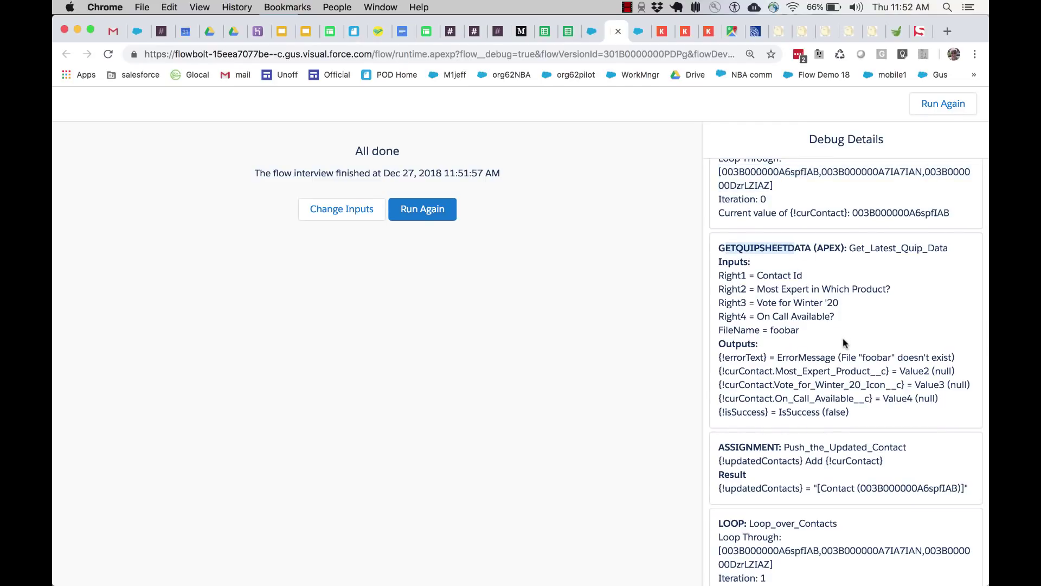
scroll(842, 349, down, 1)
drag(777, 295, 954, 297)
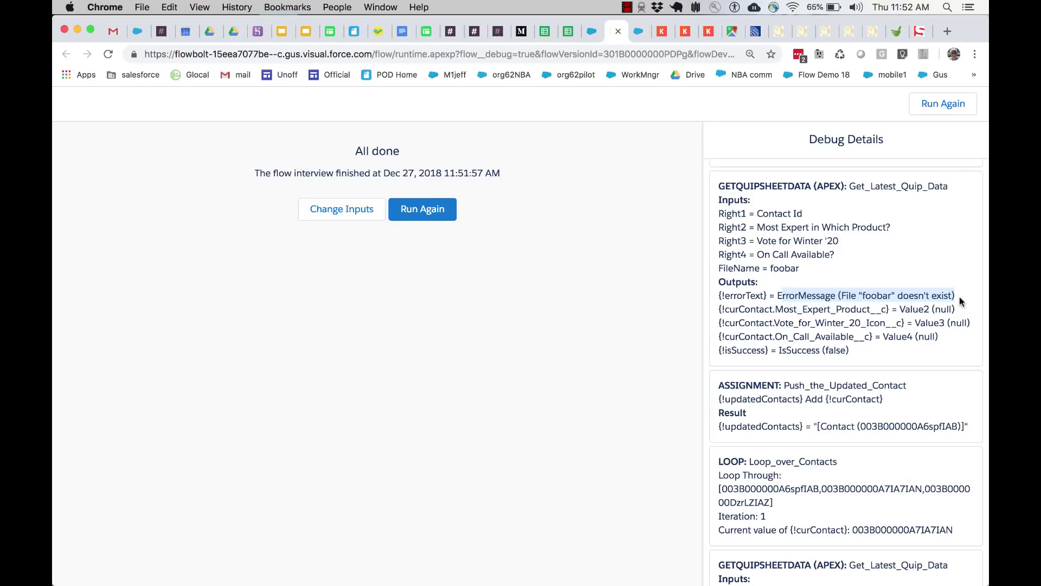
click(959, 301)
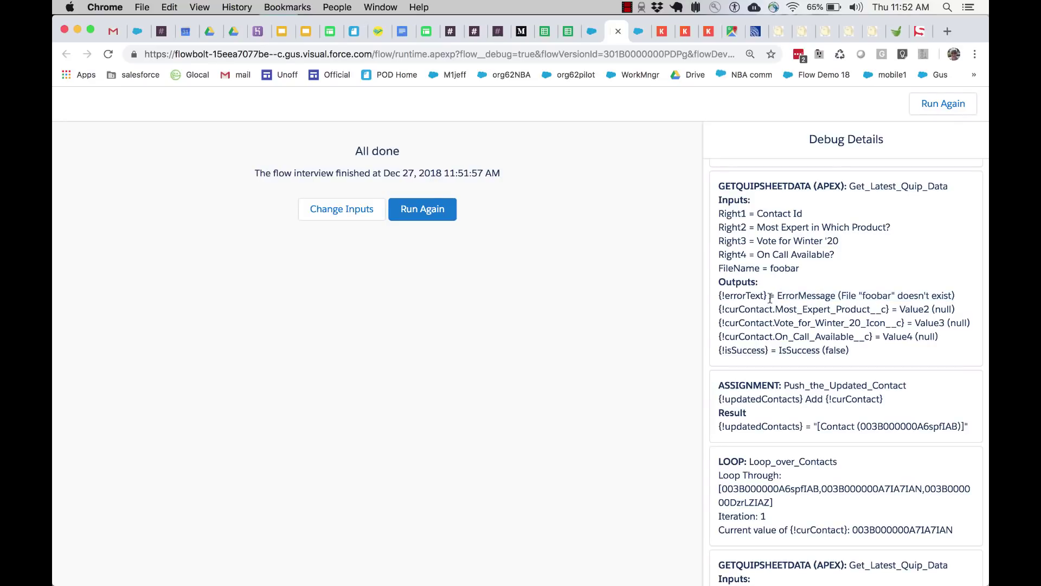
drag(776, 297, 957, 302)
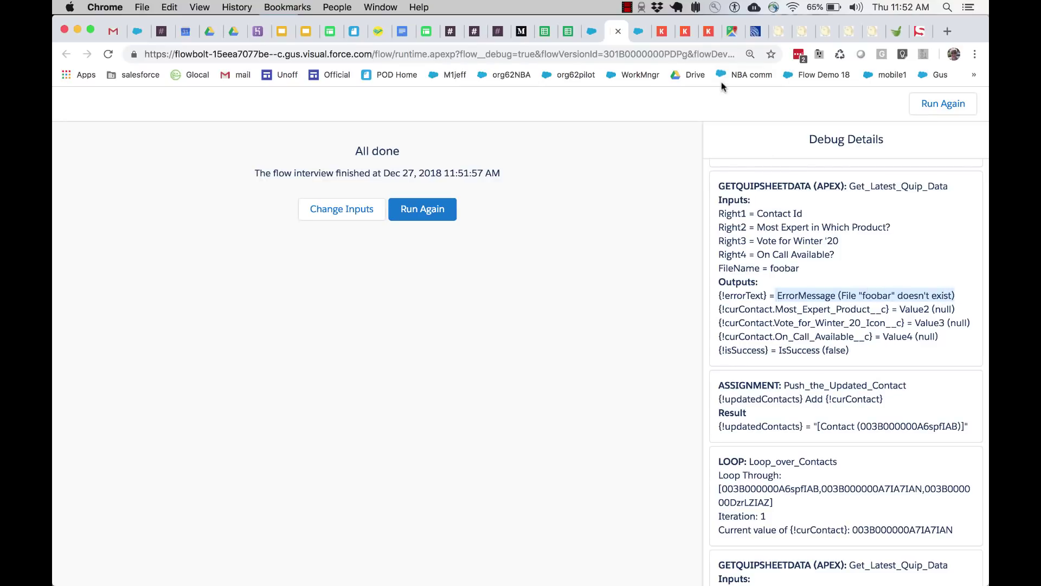
Check the Get Latest Quip Data action's File Name 'foobar', then switch to the Quip datasheet
click(602, 36)
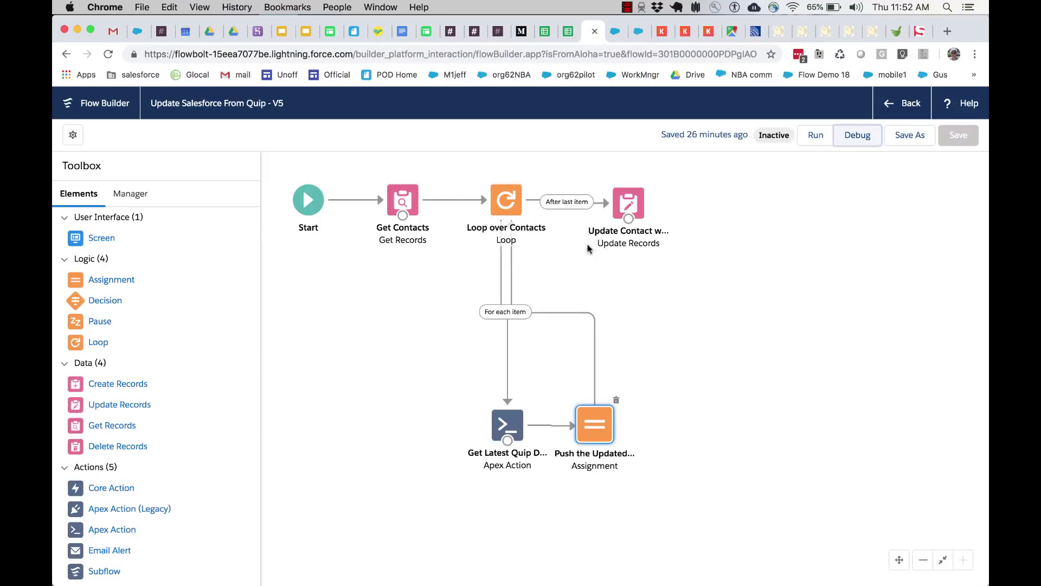
double_click(516, 423)
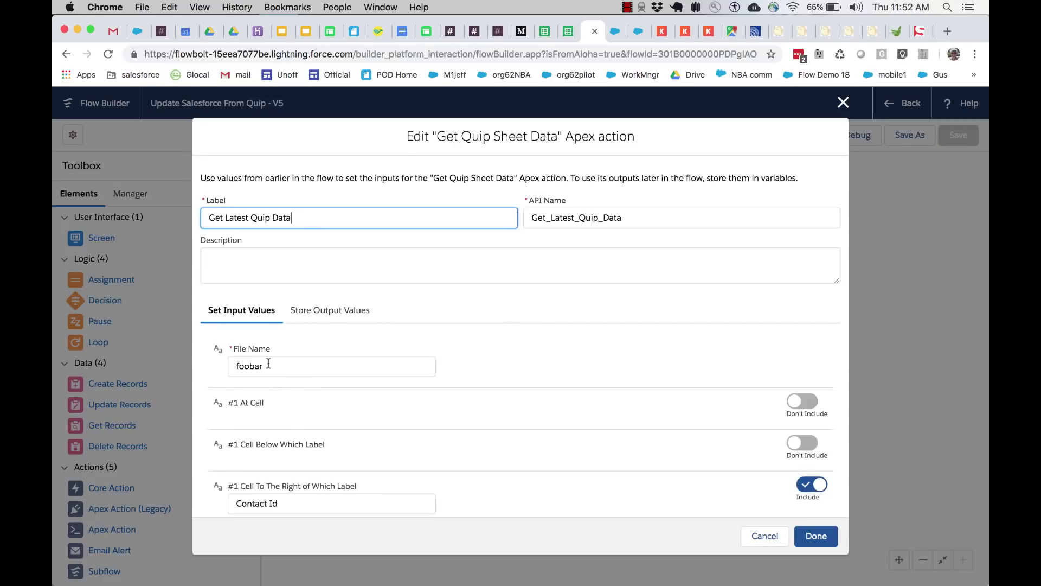
key(ctrl+Right)
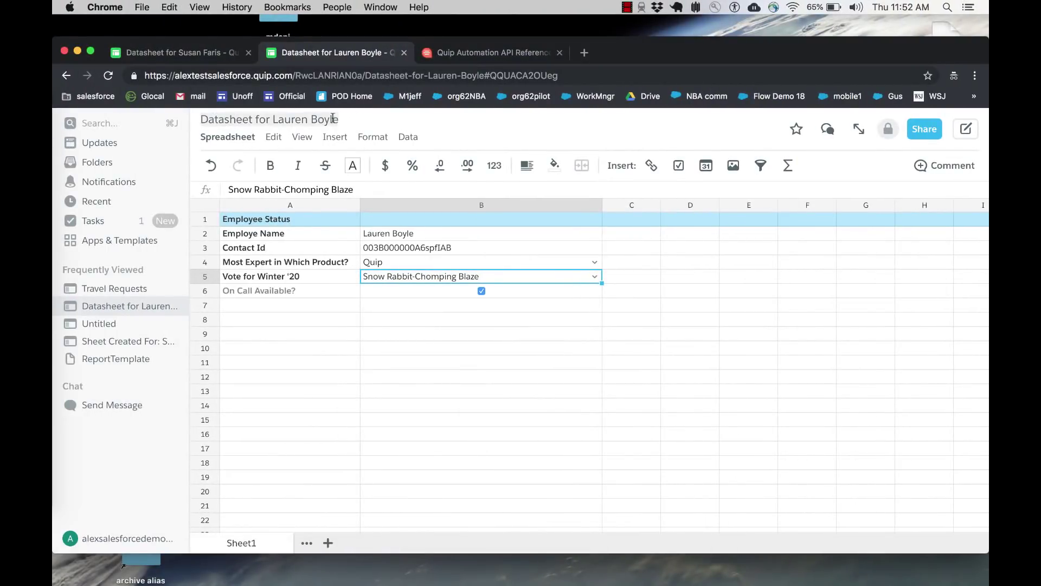
View the second employee's Quip datasheet, then return to the action settings
click(215, 52)
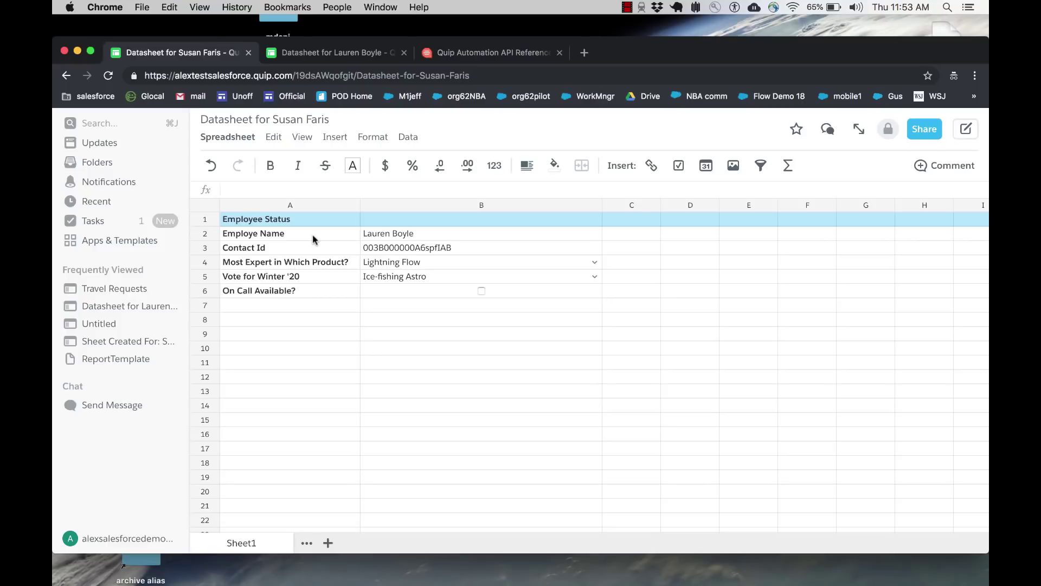
key(ctrl+Left)
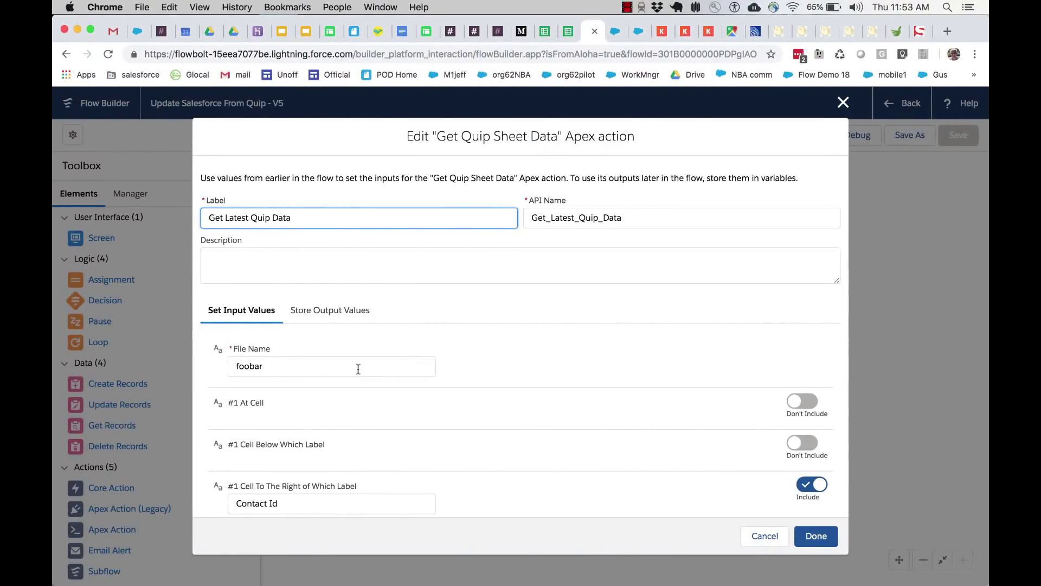
Close the action settings and review the ConstructedName formula among the flow's resources
click(843, 103)
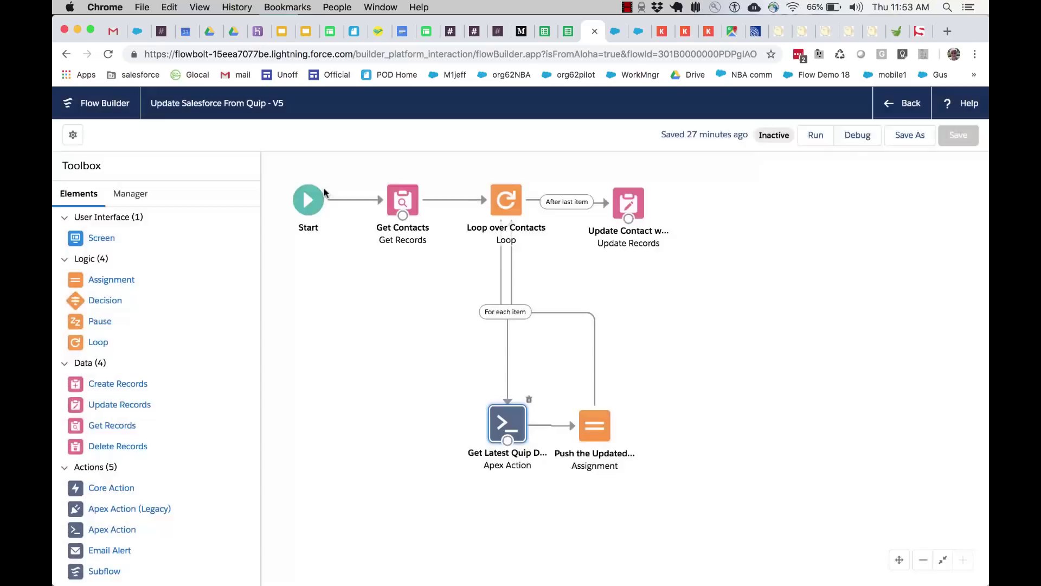
click(130, 194)
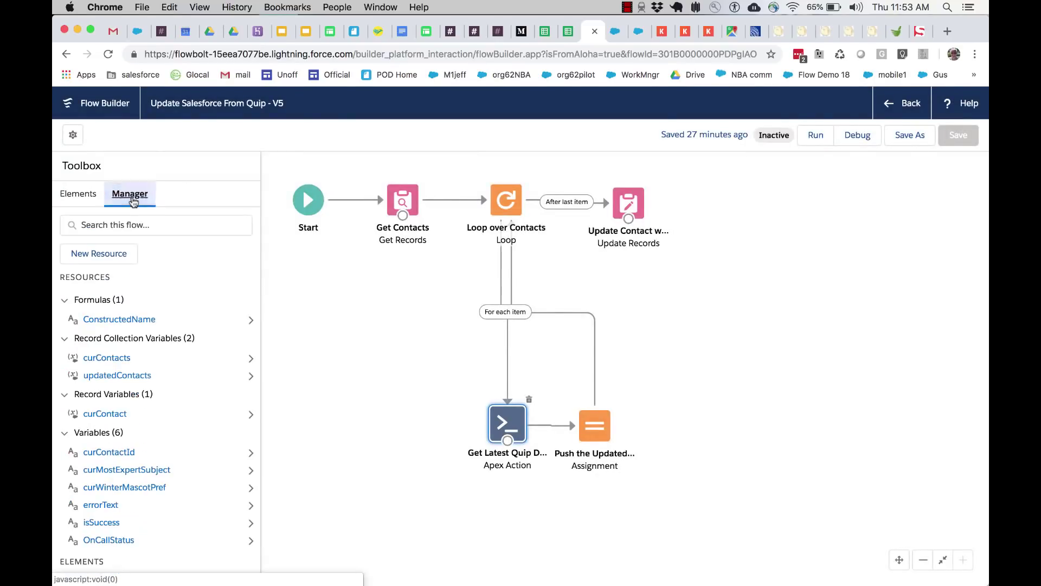
click(119, 319)
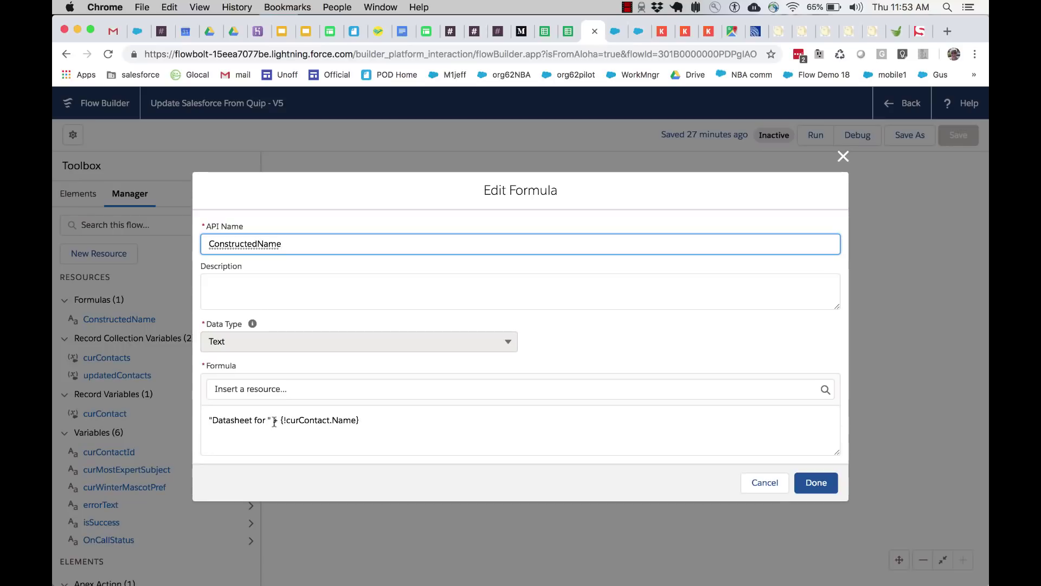
click(765, 488)
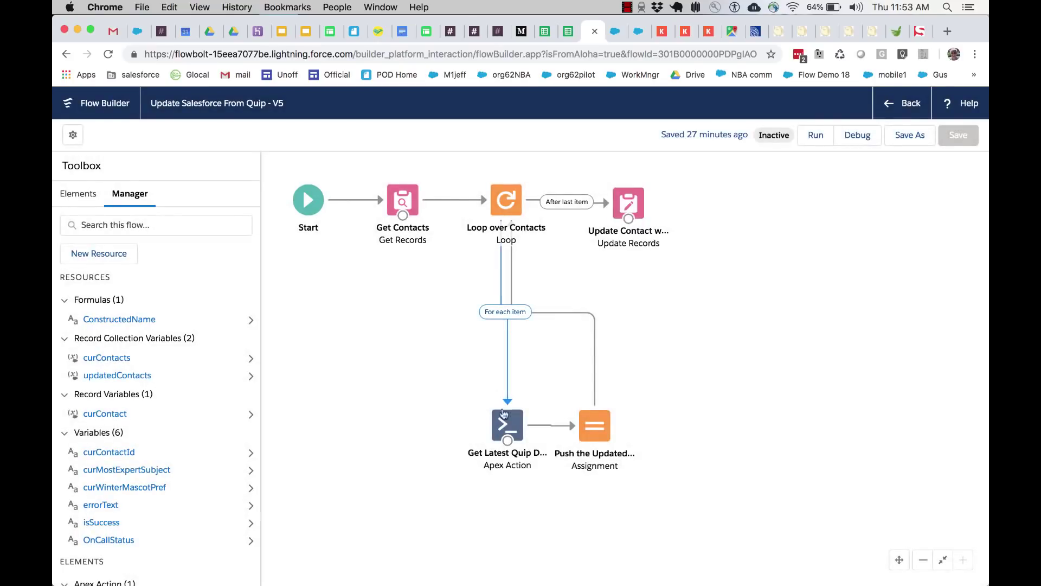
Replace the Quip action's File Name 'foobar' with {!ConstructedName} and save as new version V7
click(502, 428)
double_click(501, 429)
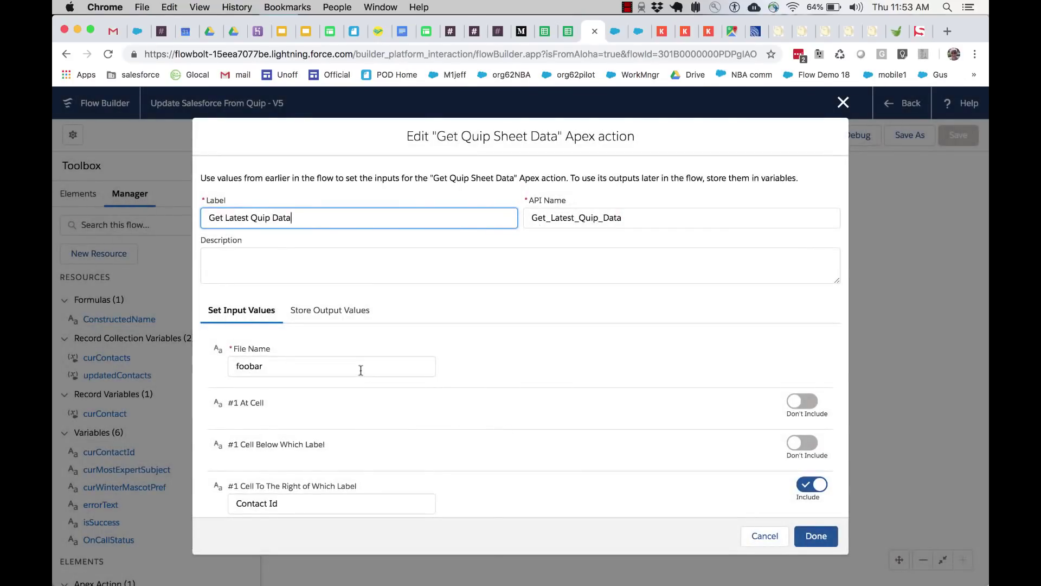
click(359, 368)
key(BackSpace)
key(BackSpace)
key(BackSpace)
key(BackSpace)
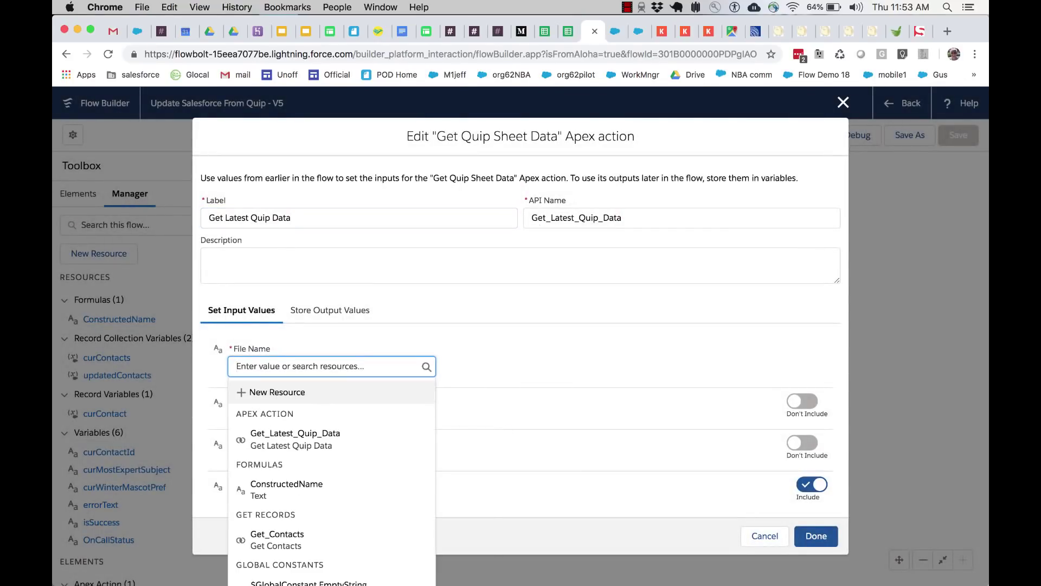
click(287, 490)
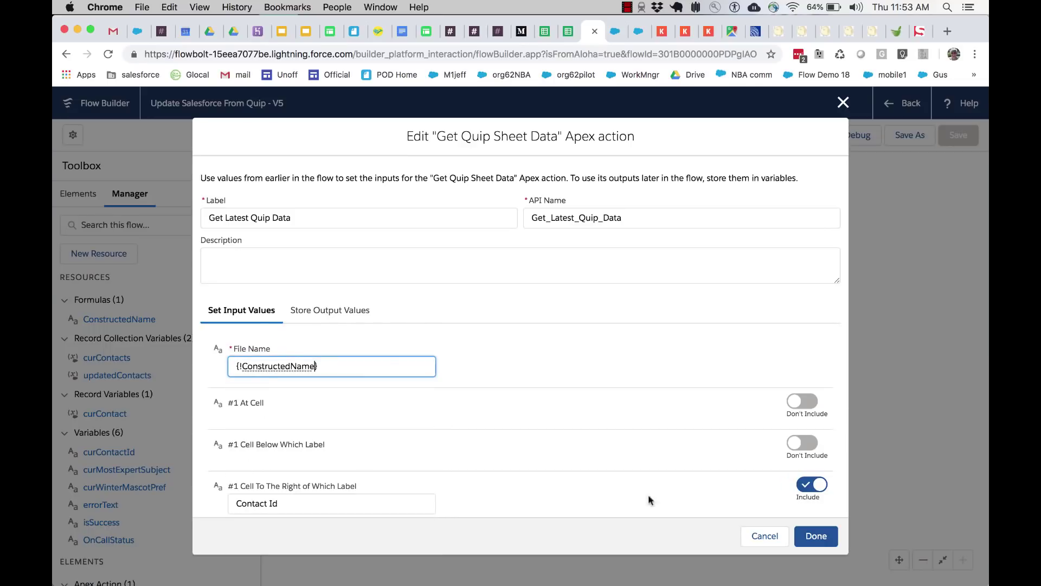
click(812, 537)
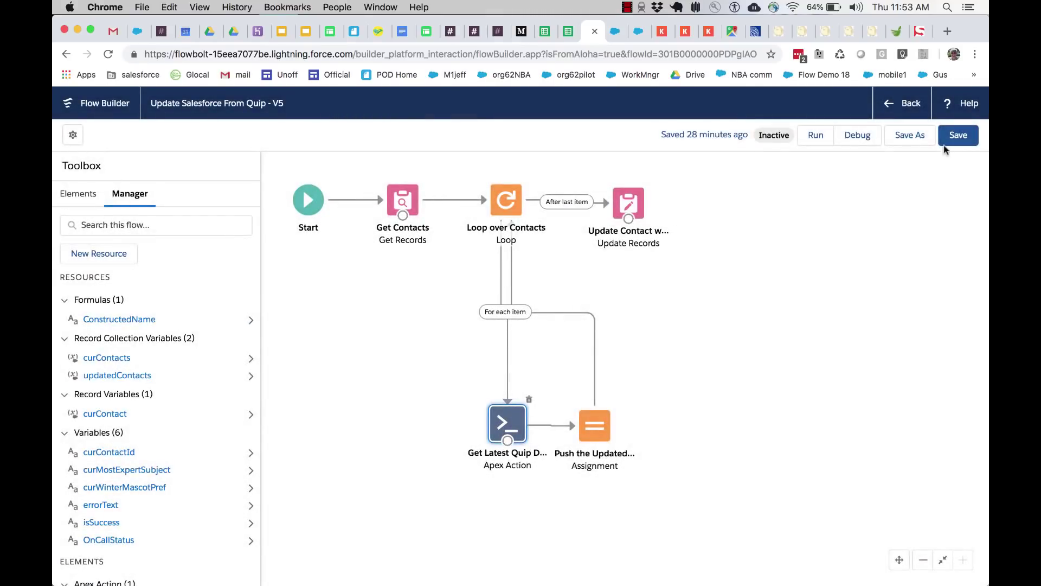
click(910, 135)
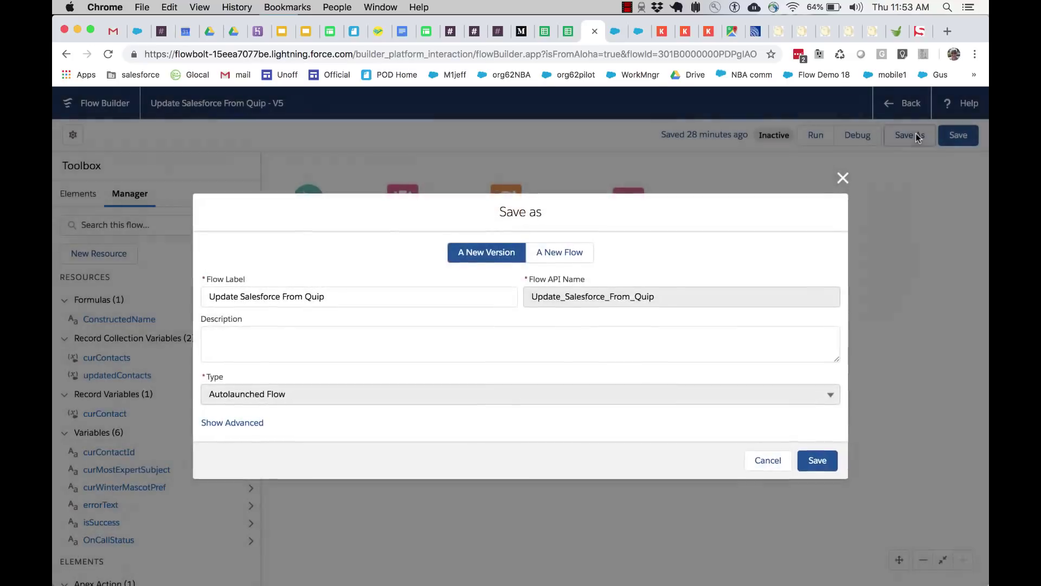
click(828, 465)
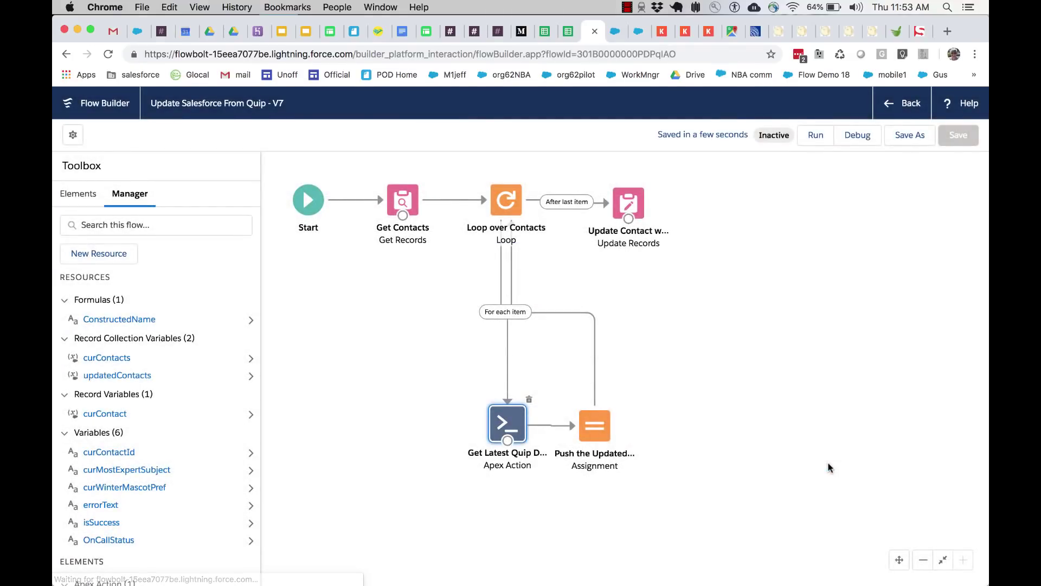
Debug-run flow version V7 and scroll through the Debug Details
click(857, 134)
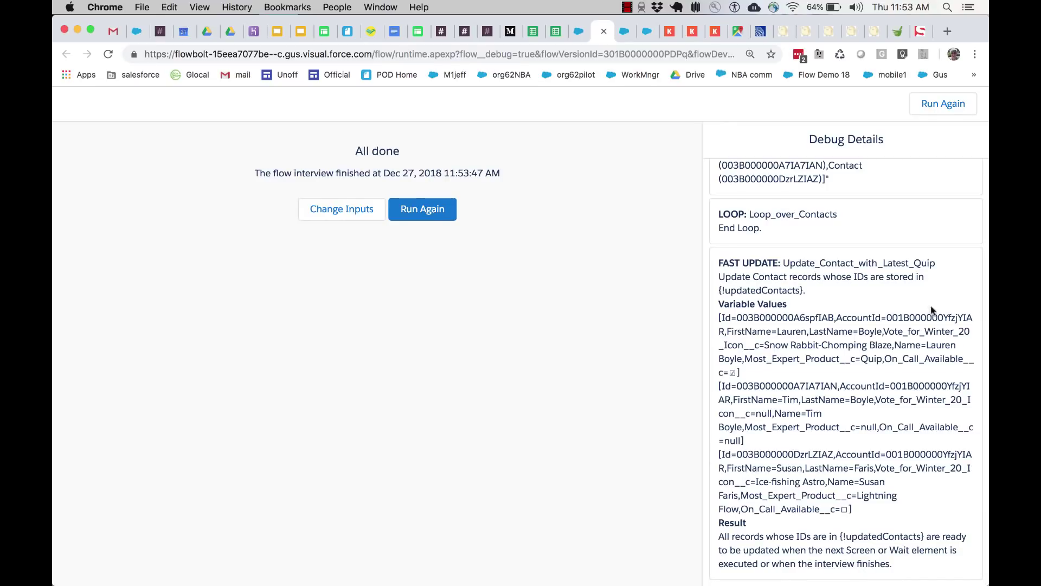
scroll(899, 327, up, 15)
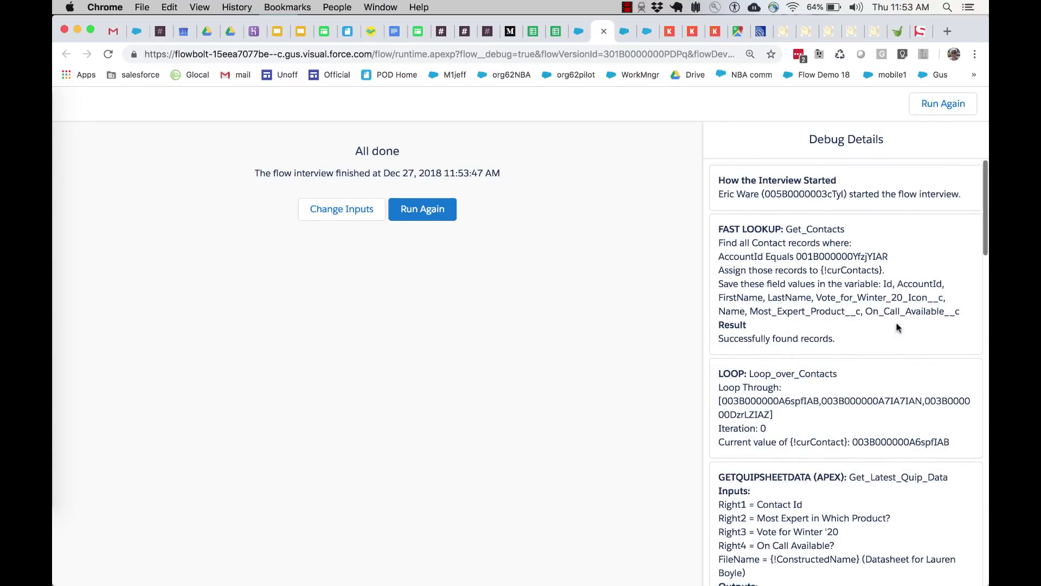
scroll(850, 437, down, 4)
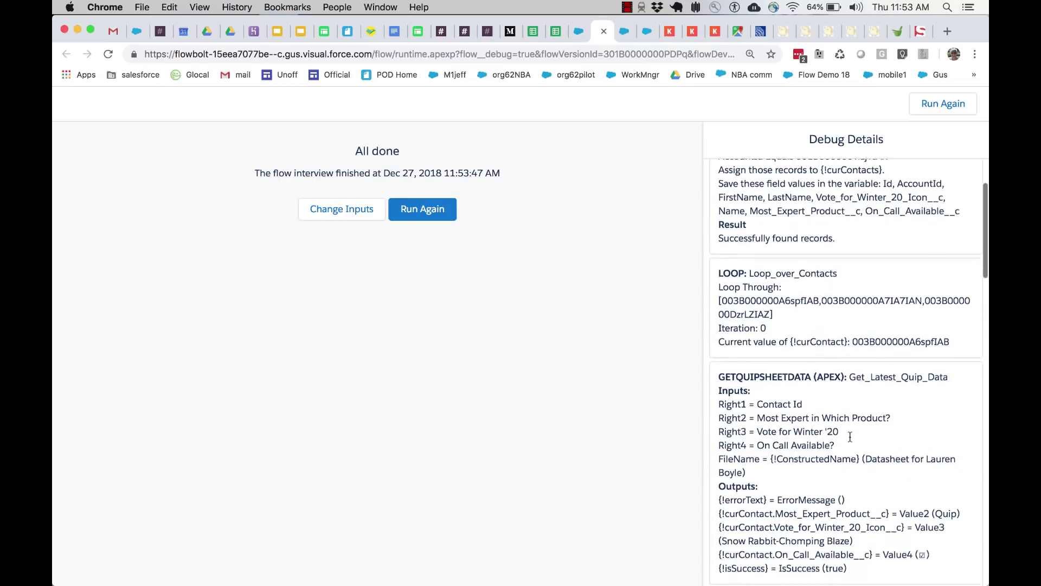
scroll(849, 437, down, 5)
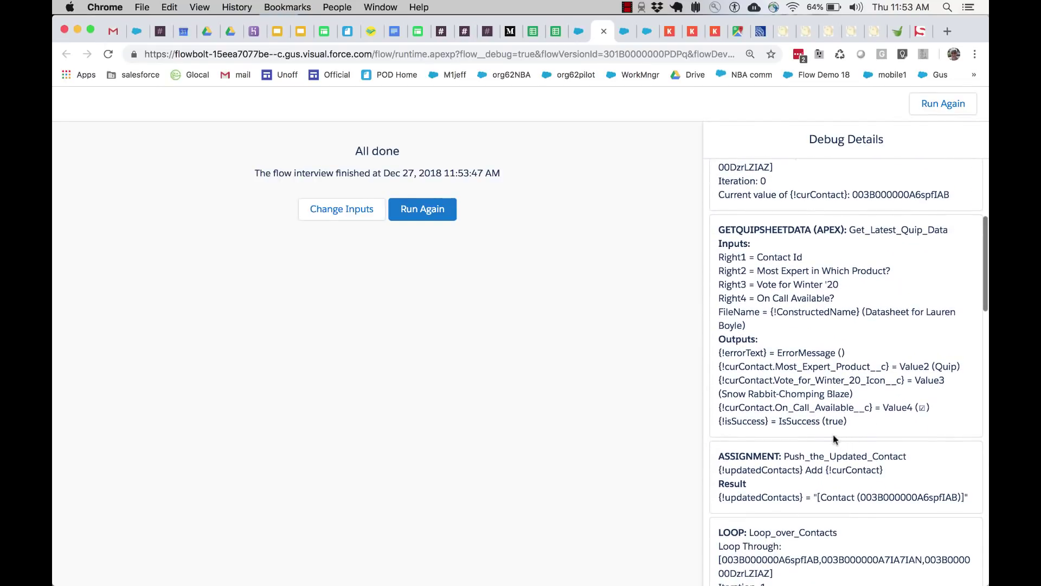
Highlight the Quip outputs: IsSuccess true, the vote value and the checked On Call Available
drag(846, 420, 775, 421)
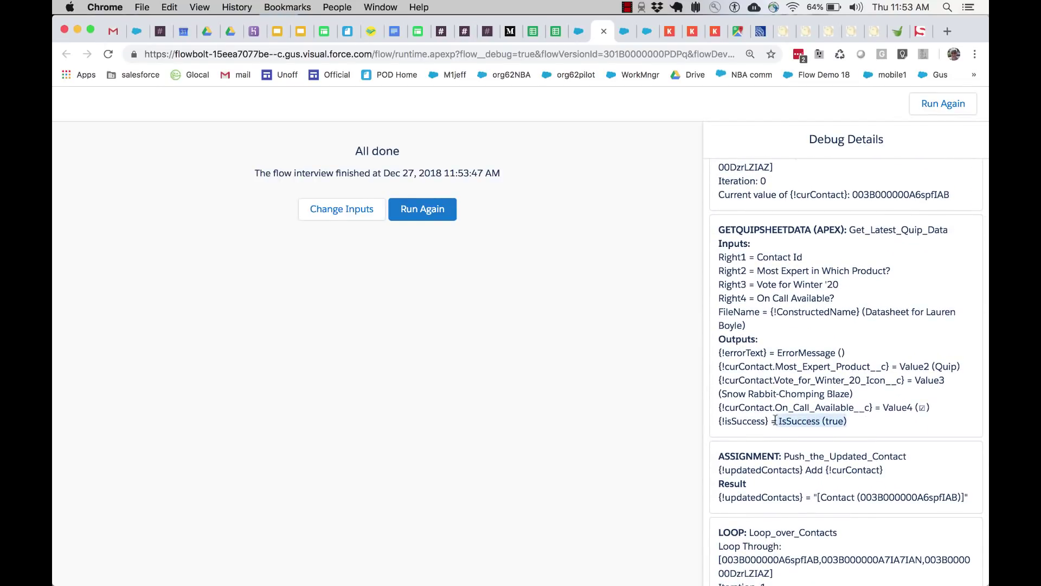
drag(853, 394, 721, 397)
click(722, 398)
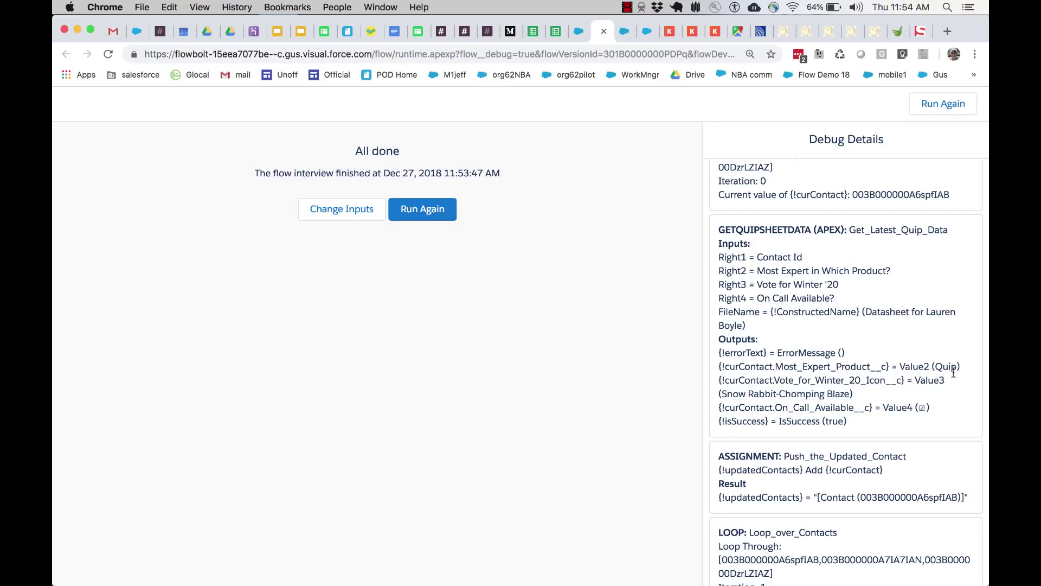
double_click(920, 407)
scroll(799, 386, down, 3)
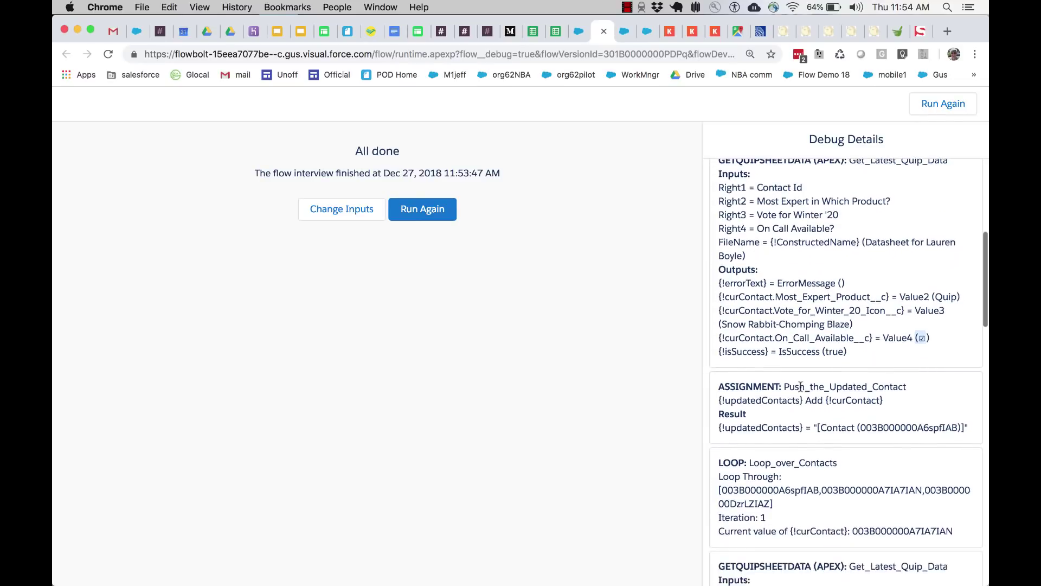
scroll(800, 386, up, 2)
scroll(801, 386, up, 1)
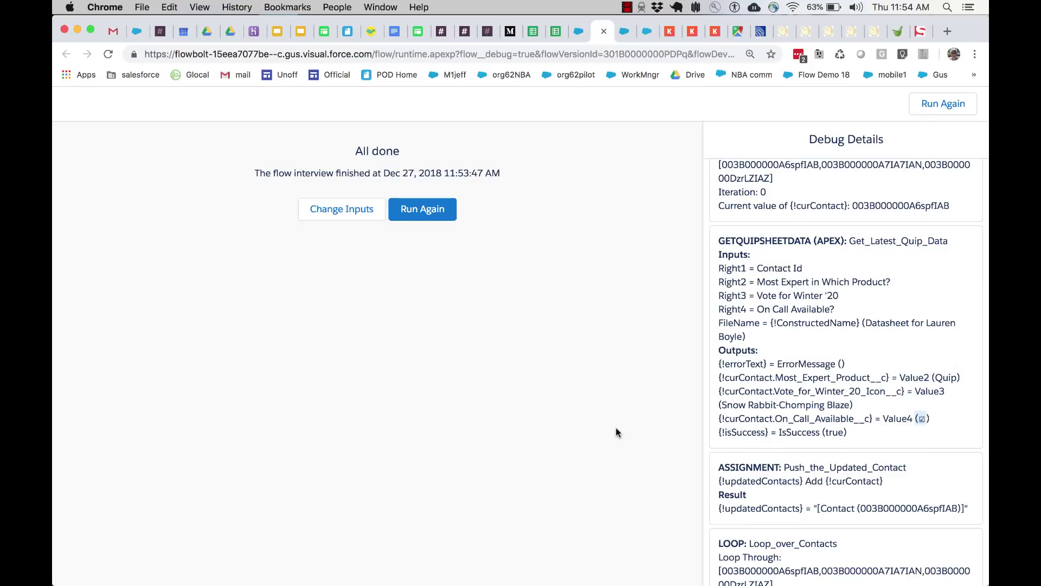
Move from the Quip window back through the Flow Builder tabs to the contact record page
key(super+grave)
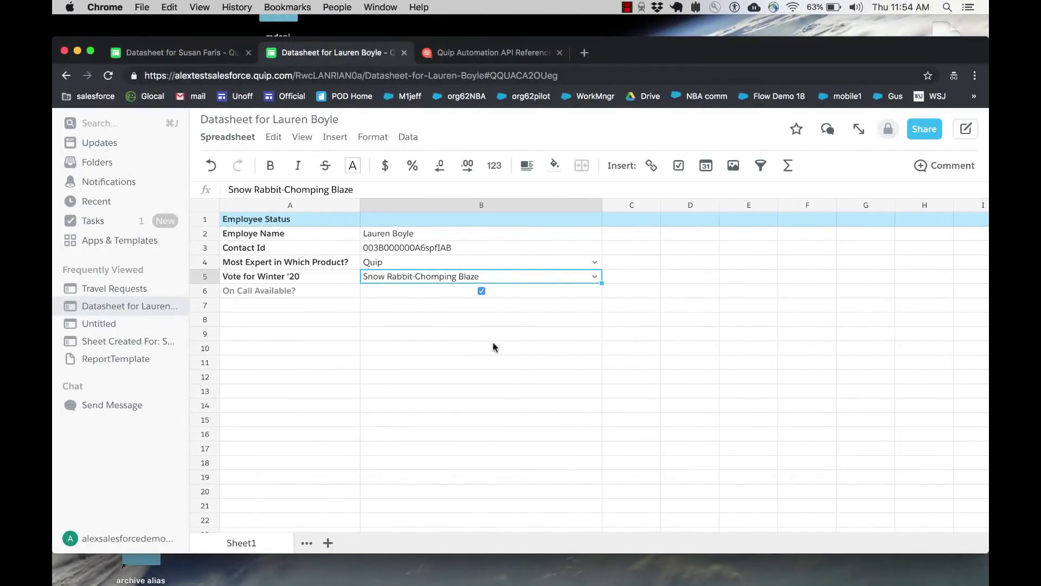
key(ctrl+Left)
click(578, 33)
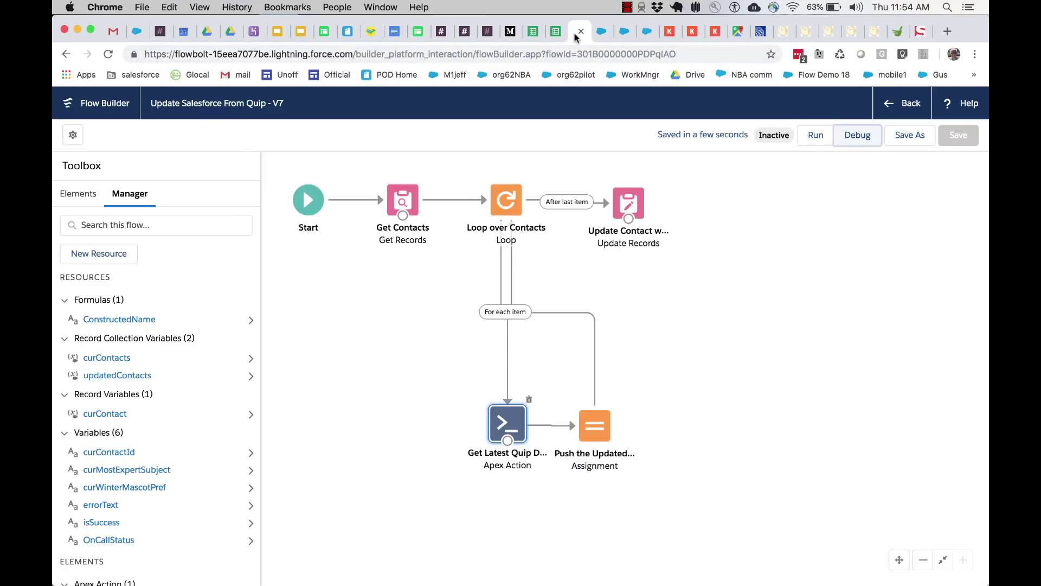
click(621, 33)
click(645, 33)
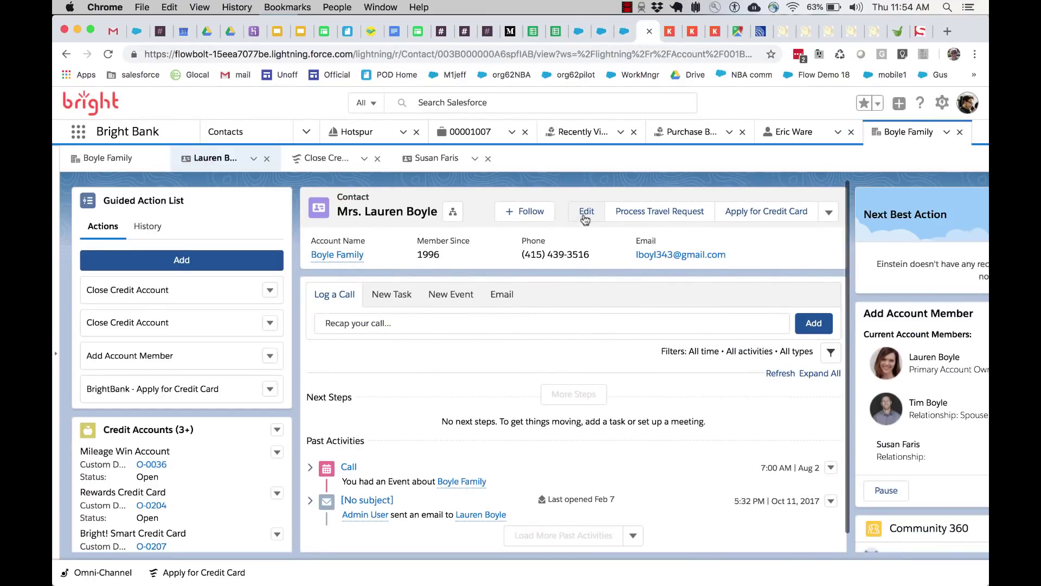
Confirm in the contact's edit form that Vote for Winter 20 Icon is Snow Rabbit-Chomping Blaze, then cancel
click(584, 212)
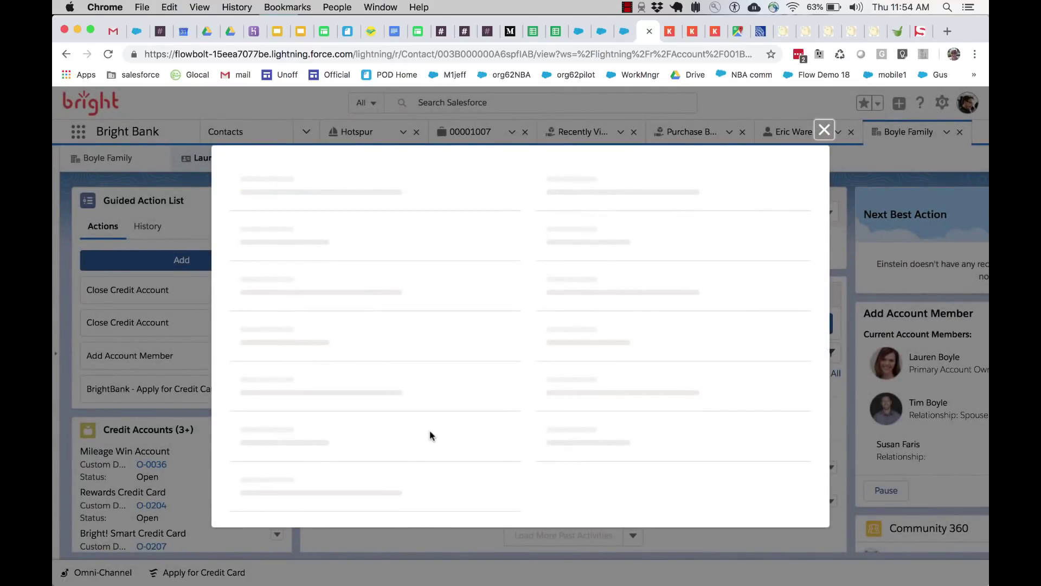
scroll(430, 434, down, 15)
scroll(430, 435, up, 5)
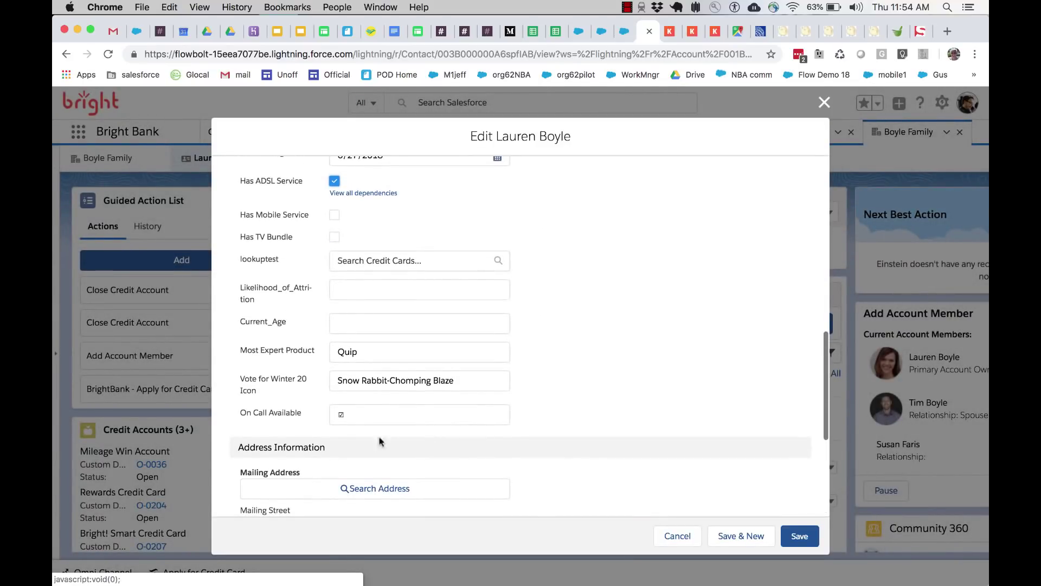
click(337, 350)
click(456, 381)
drag(455, 381, 330, 383)
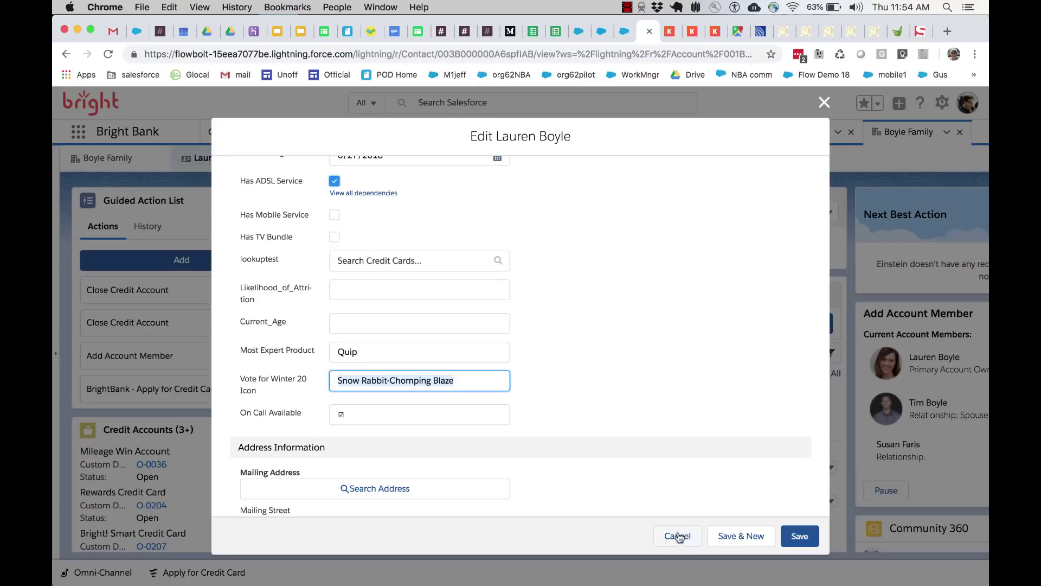
click(695, 534)
key(ctrl+Right)
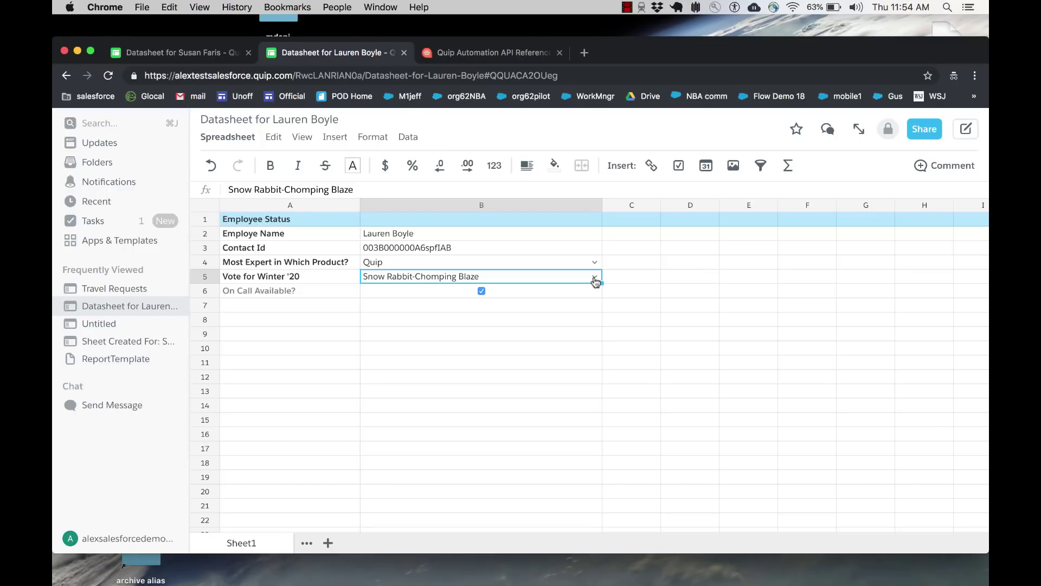
Change Quip cell B5's vote to Ice-fishing Astro and rerun the flow debug
click(595, 279)
click(588, 333)
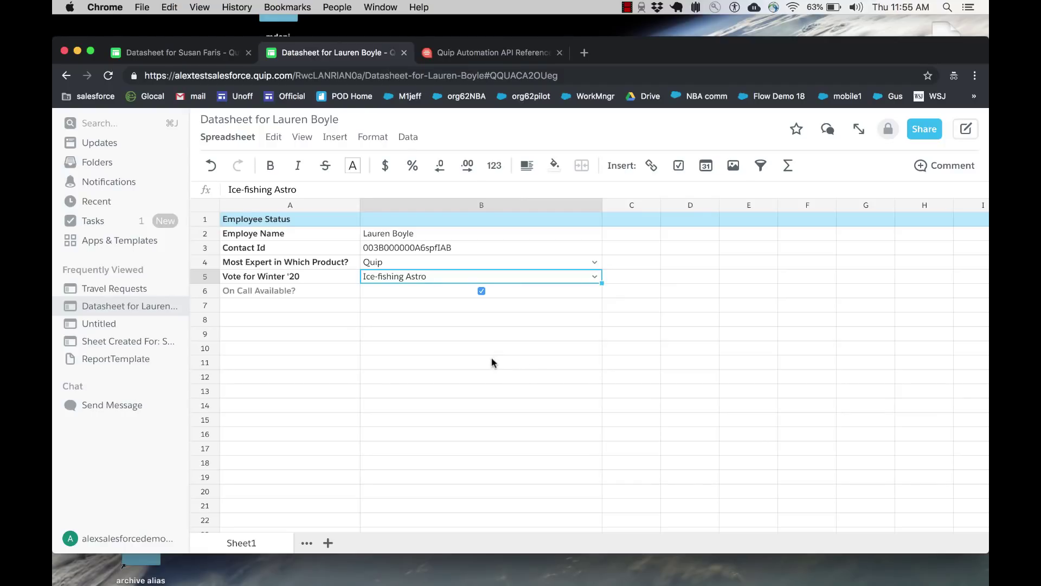
key(ctrl+Left)
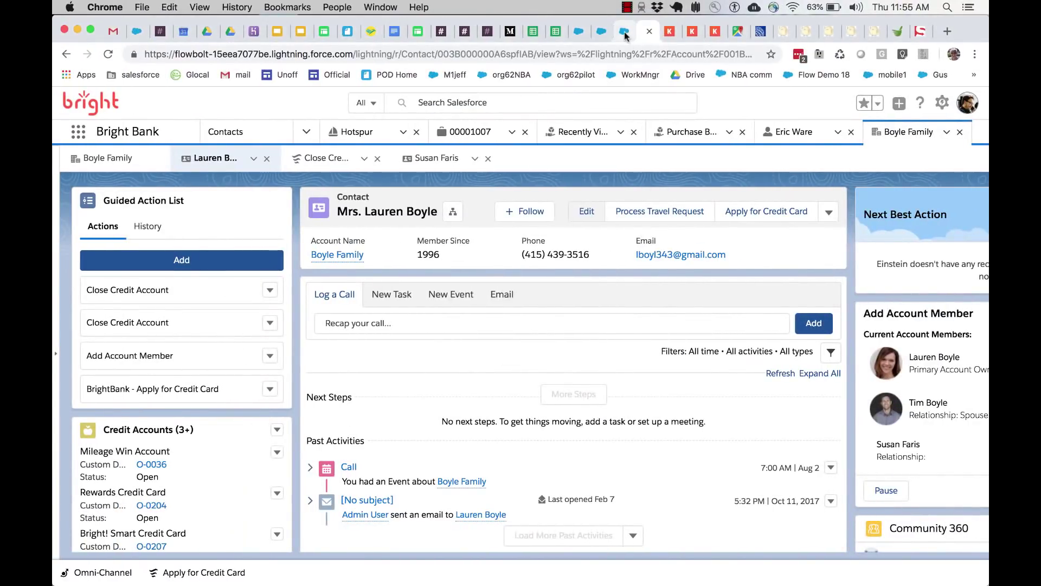
click(601, 32)
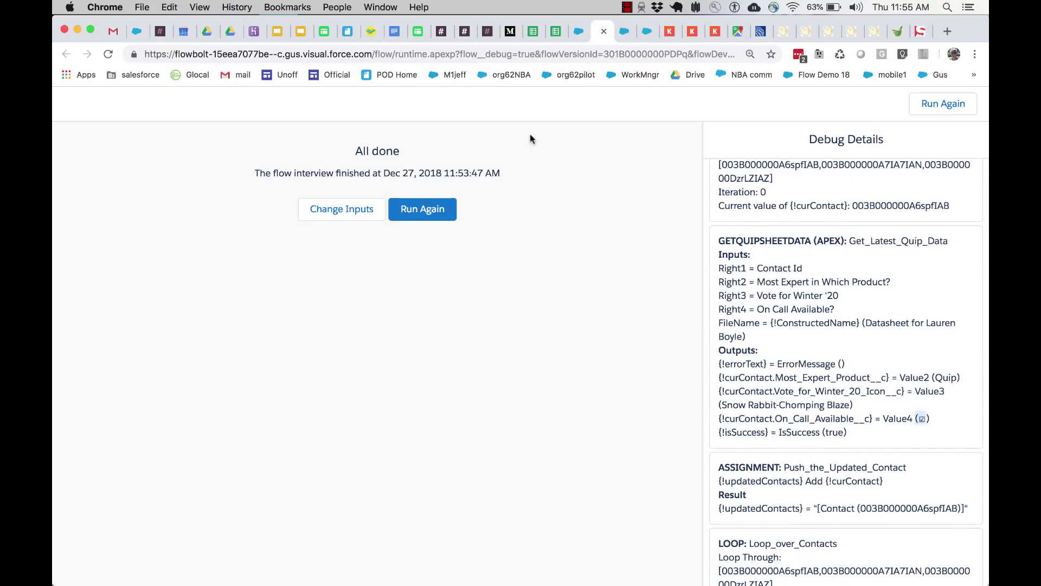
click(425, 209)
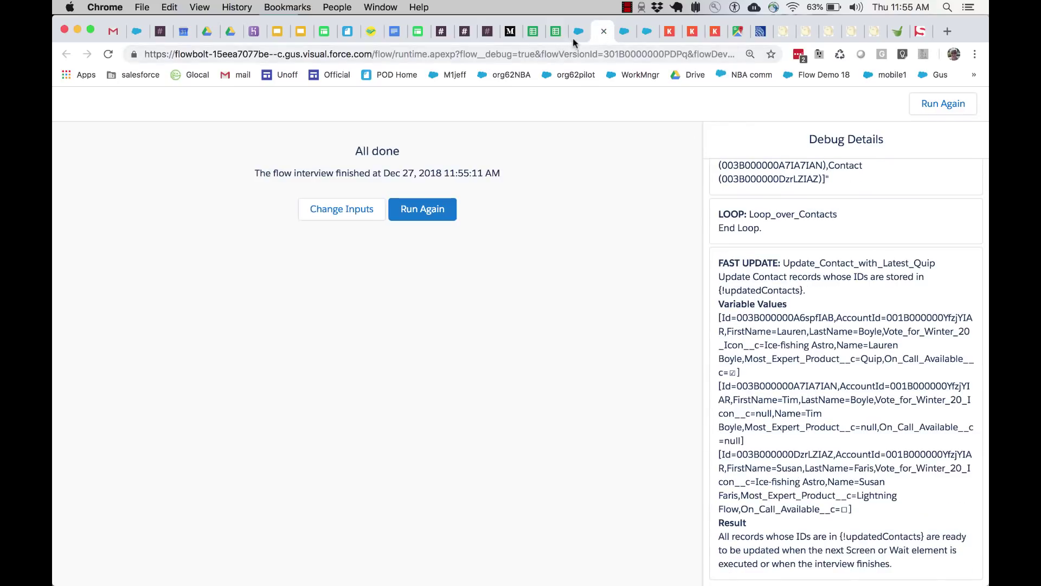
click(576, 33)
Verify the contact's vote now reads Ice-fishing Astro, cancel the edit, and open Create Quip Sheets From Contacts
click(643, 32)
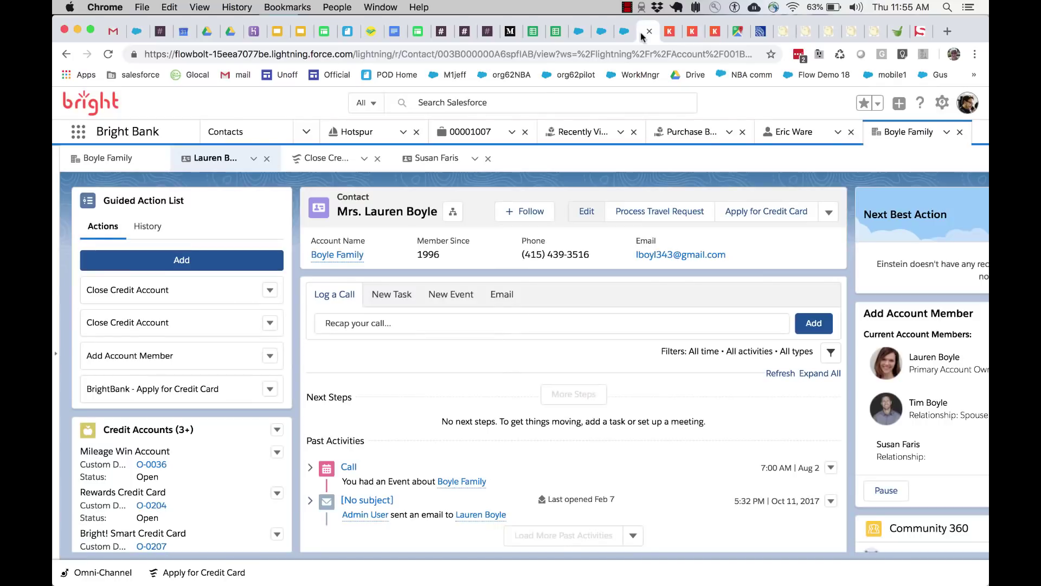
click(582, 213)
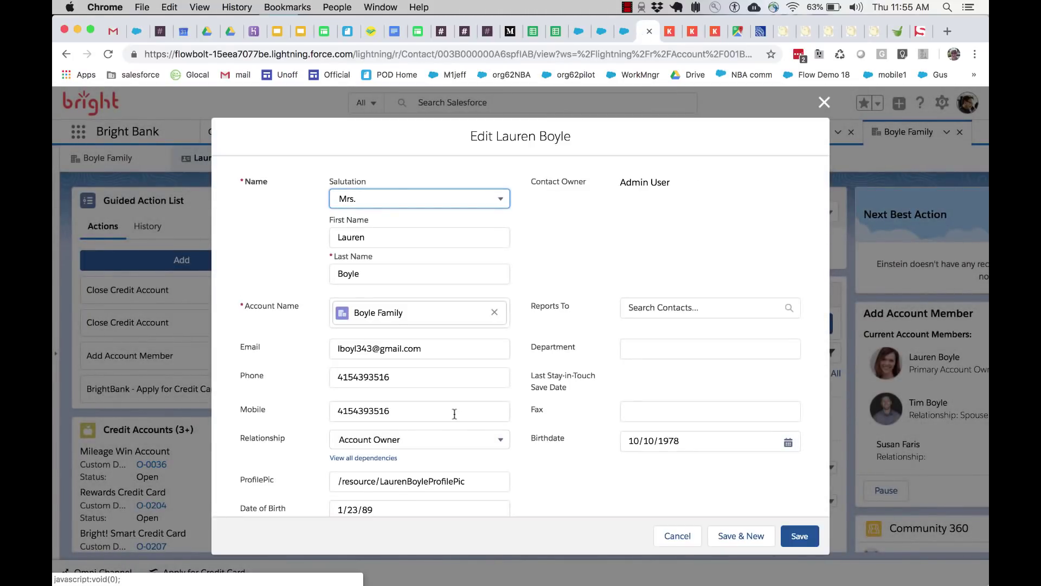
scroll(455, 418, down, 15)
scroll(455, 418, up, 3)
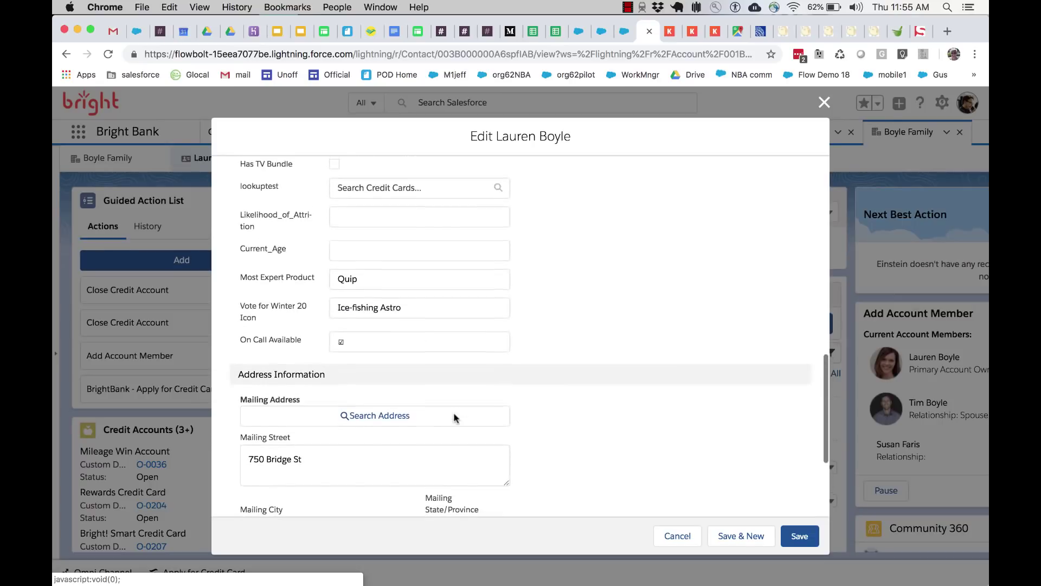
drag(402, 307, 332, 307)
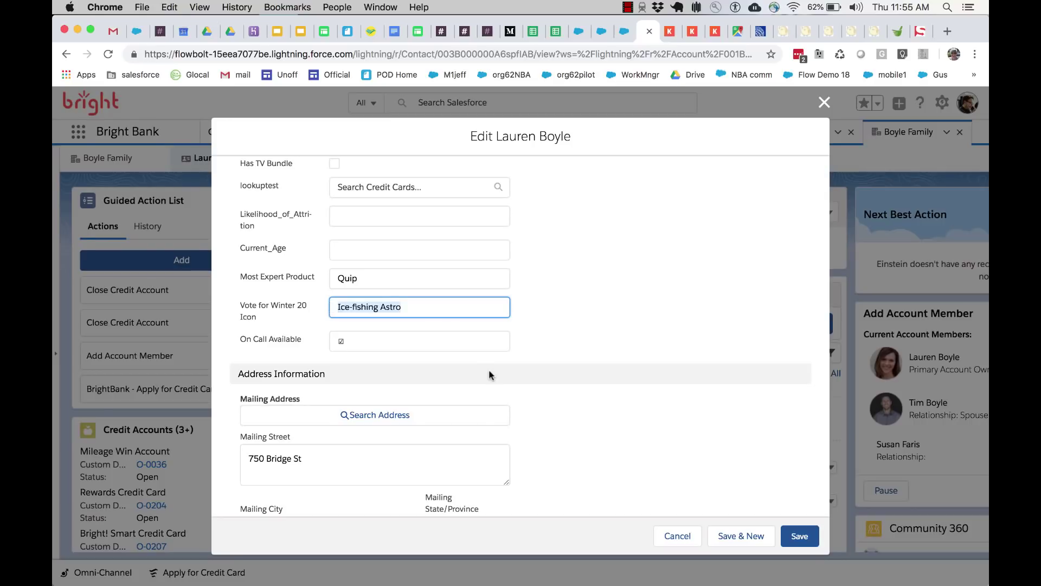
key(ctrl+Right)
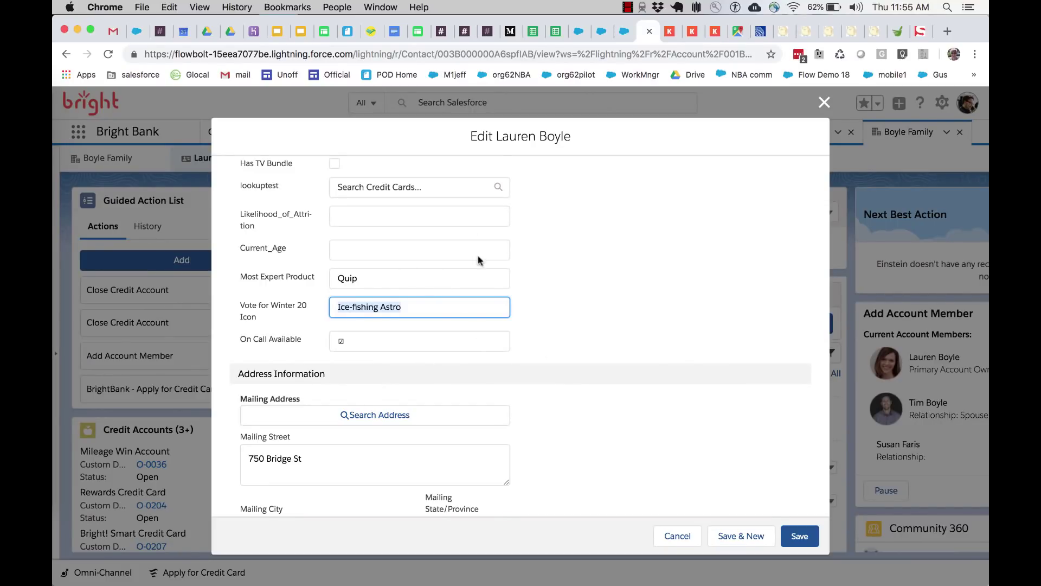
click(676, 536)
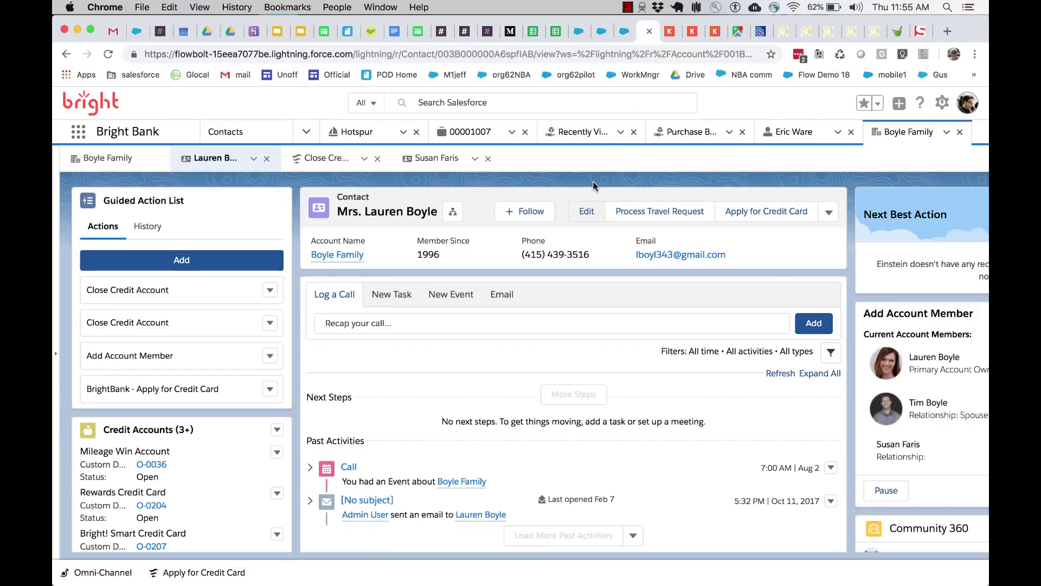
click(627, 7)
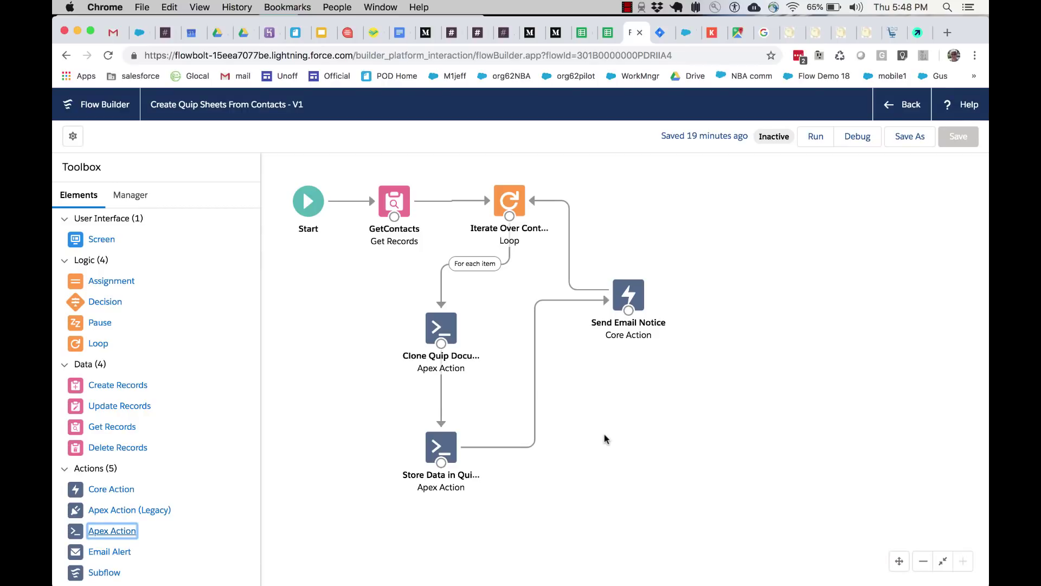
click(451, 200)
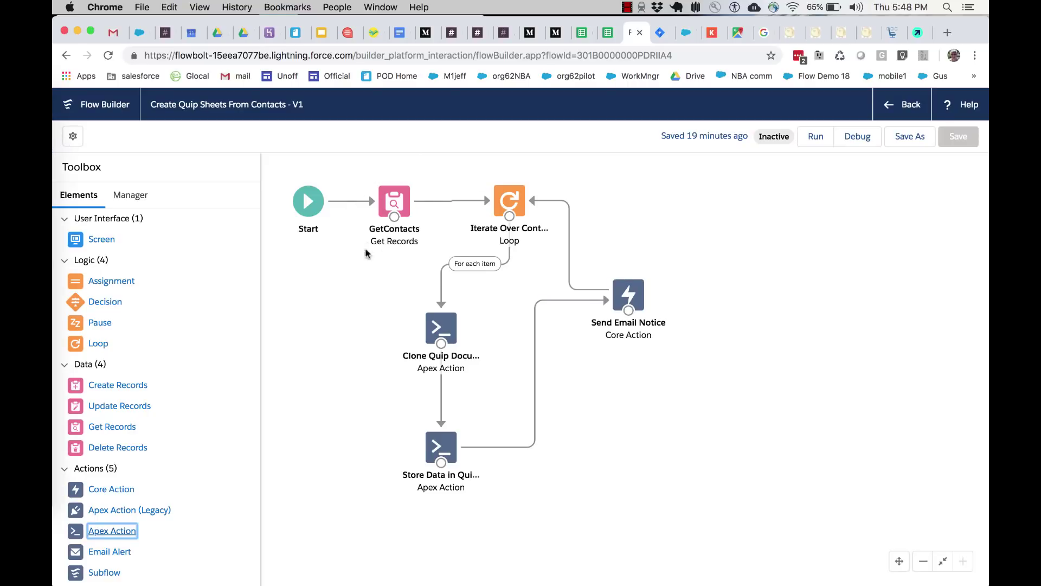
click(373, 200)
click(378, 193)
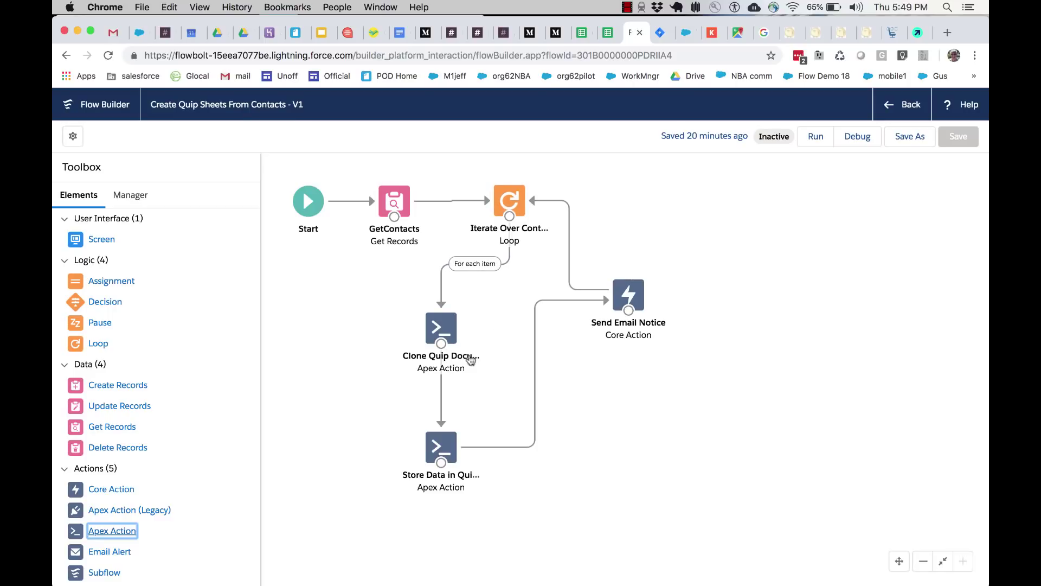
click(449, 331)
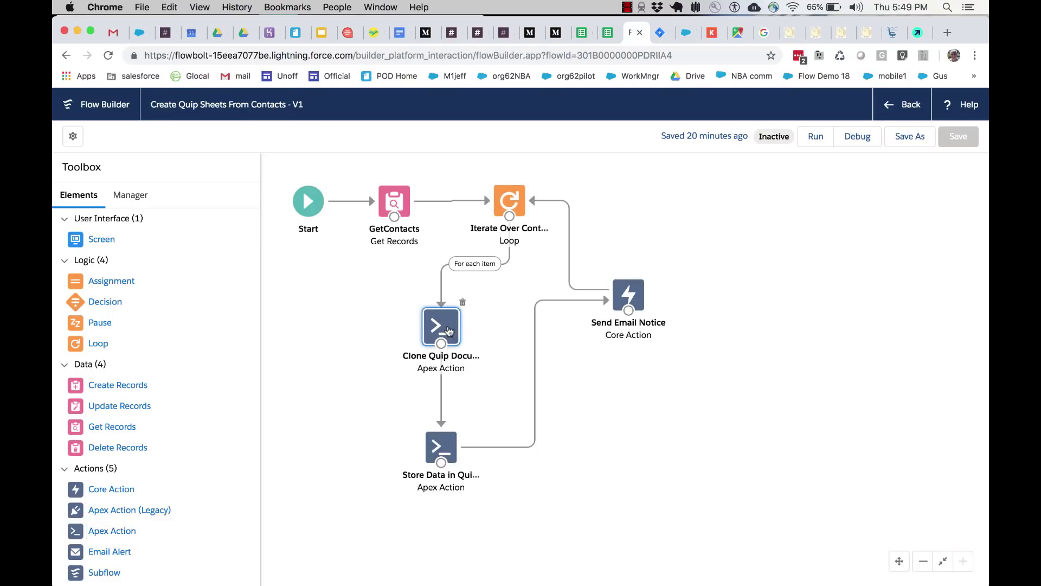
double_click(447, 326)
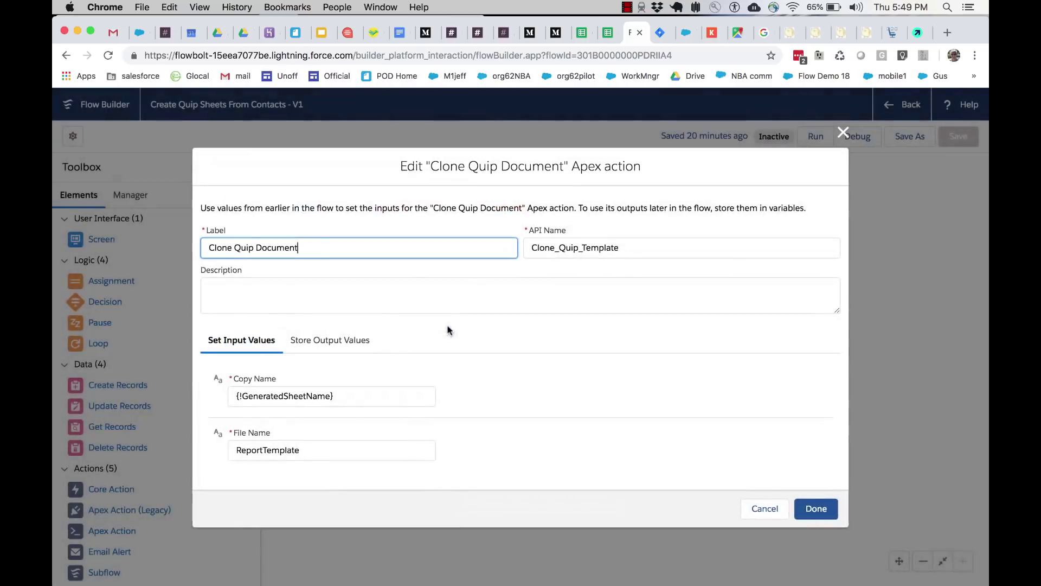
click(318, 451)
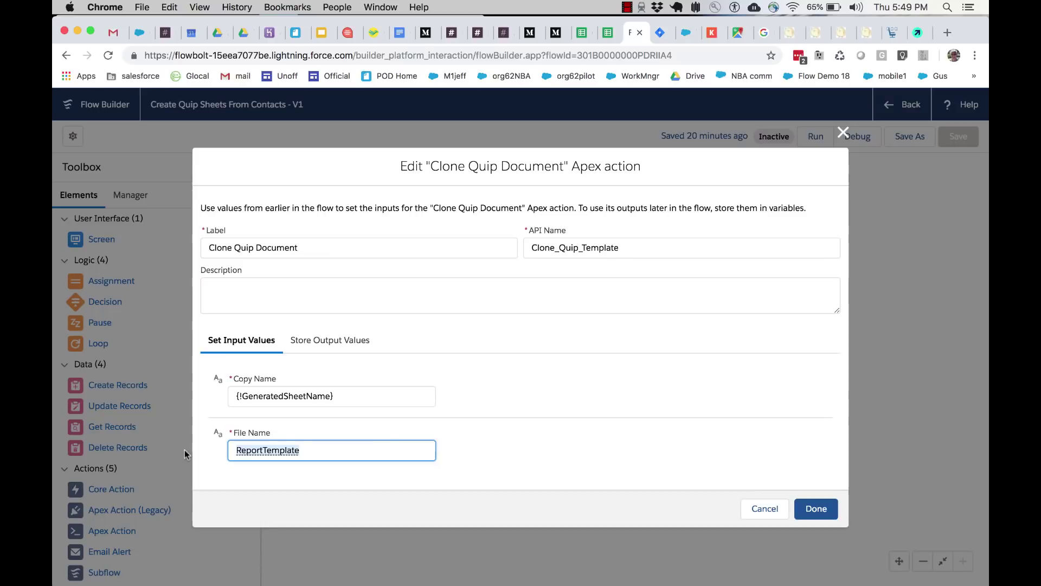
key(ctrl+Right)
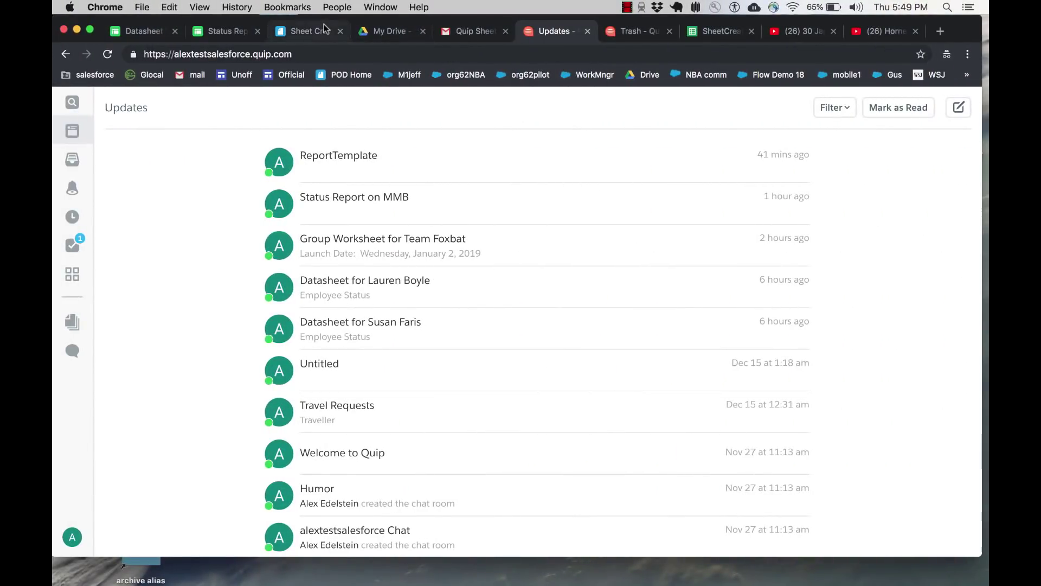
click(338, 157)
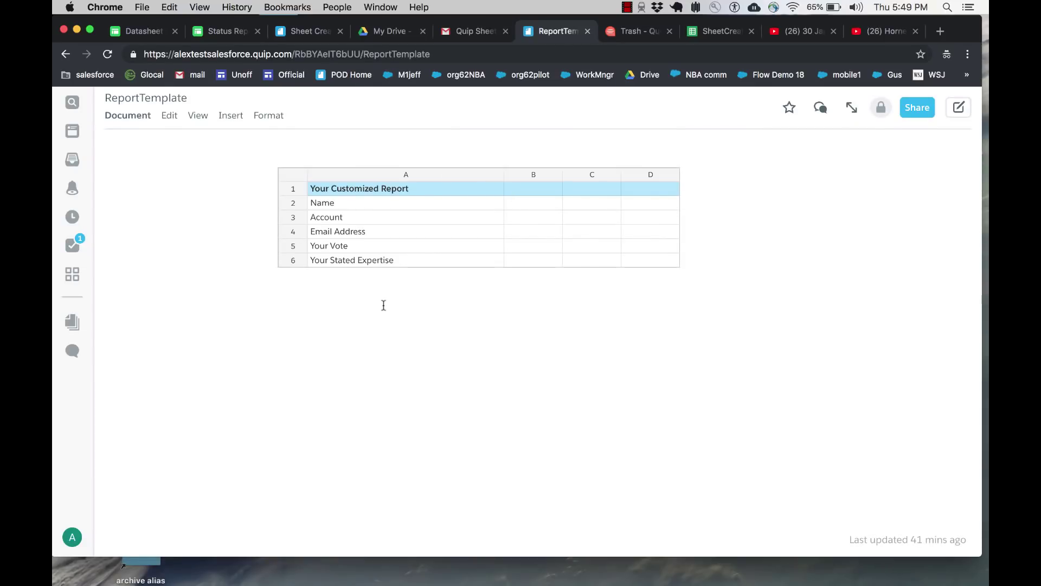
key(ctrl+Left)
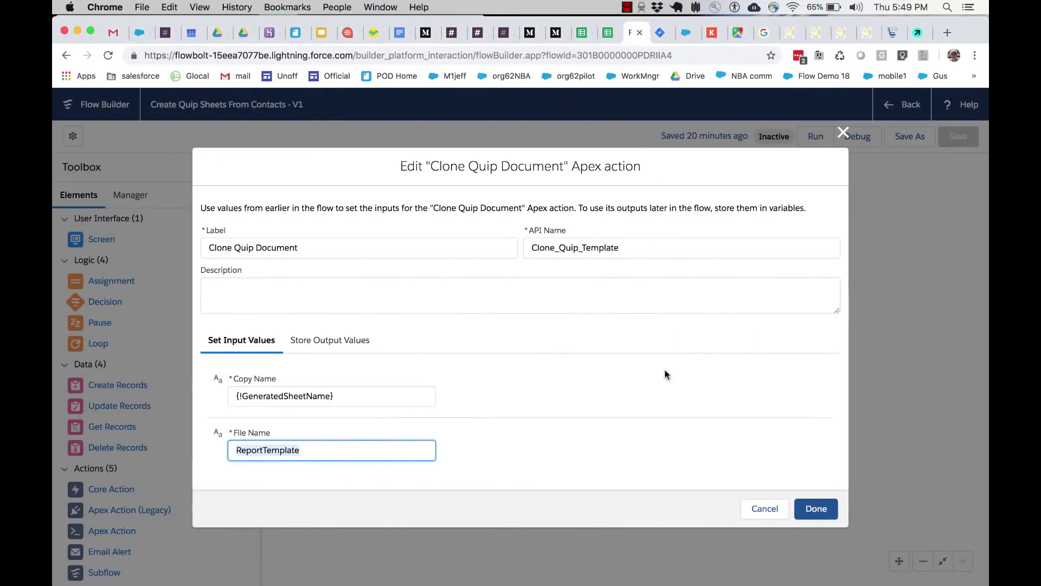
triple_click(354, 394)
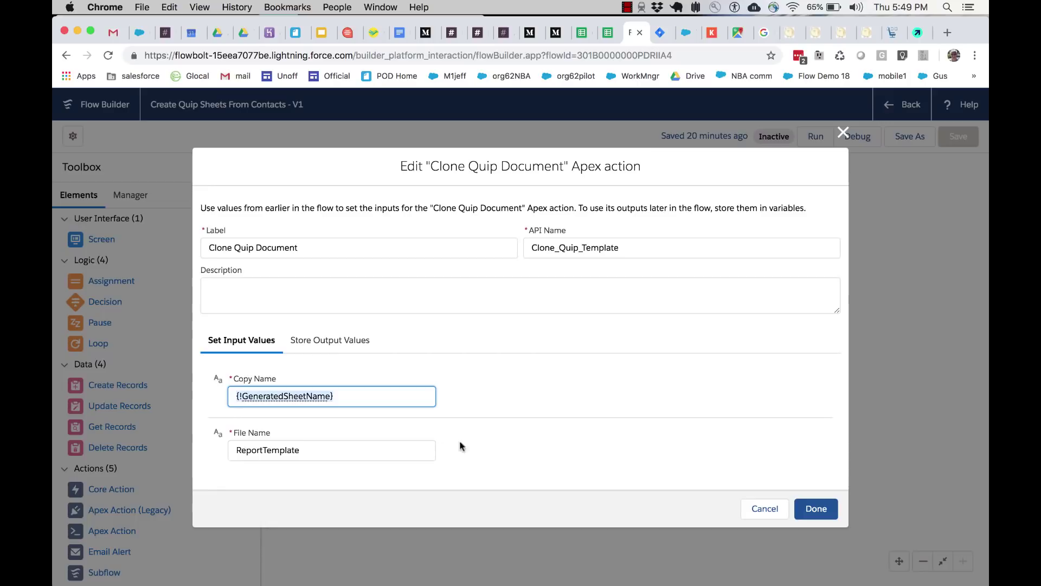
click(764, 507)
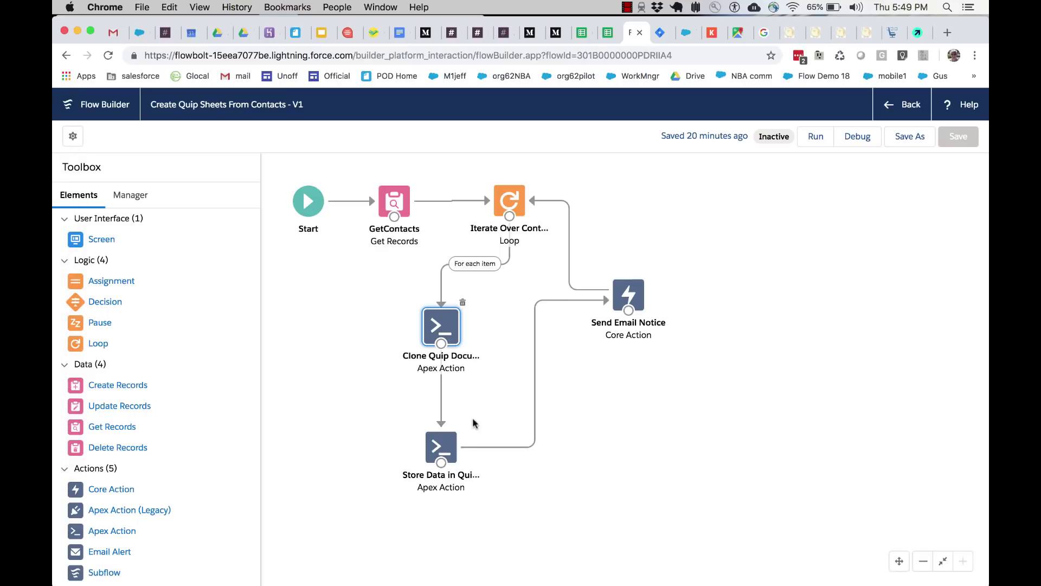
double_click(444, 445)
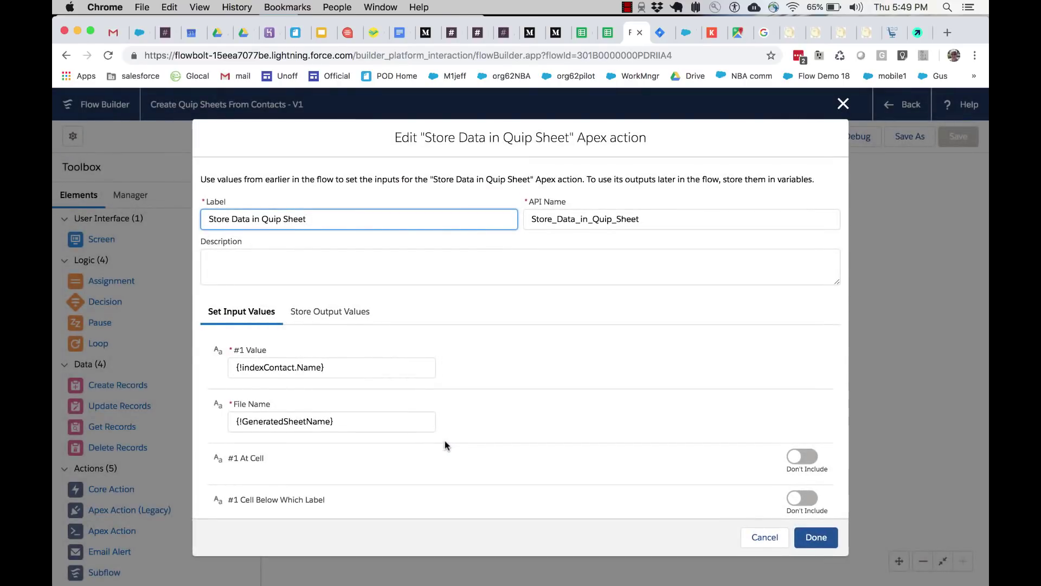
scroll(526, 376, down, 2)
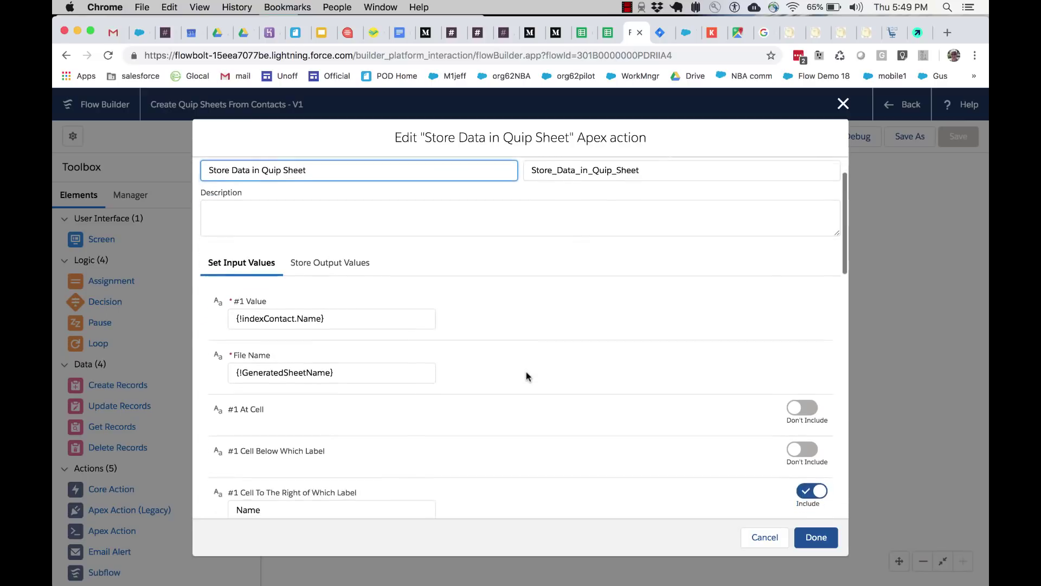
scroll(525, 376, down, 4)
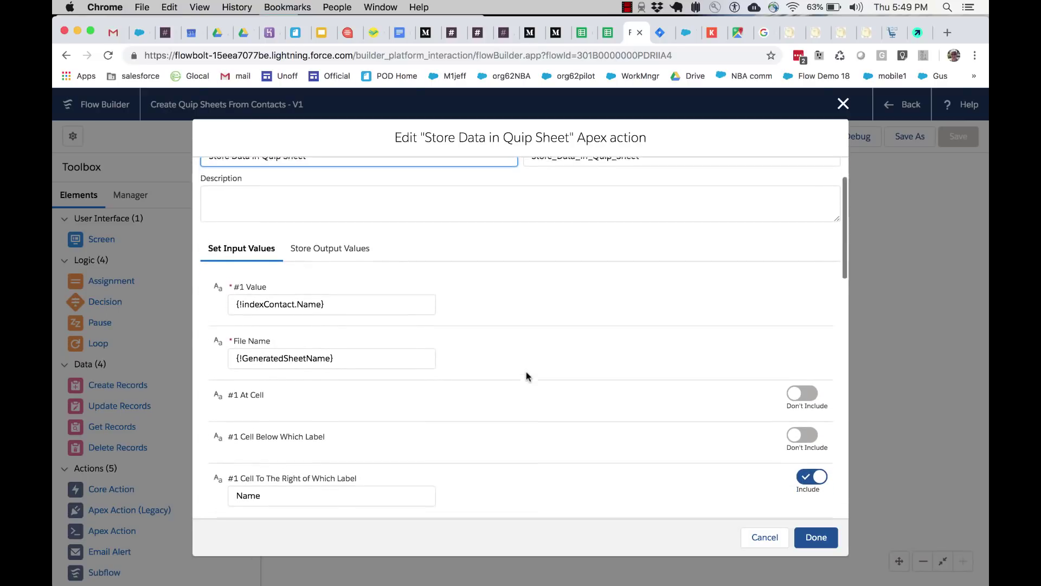
scroll(526, 374, down, 1)
drag(335, 197, 220, 195)
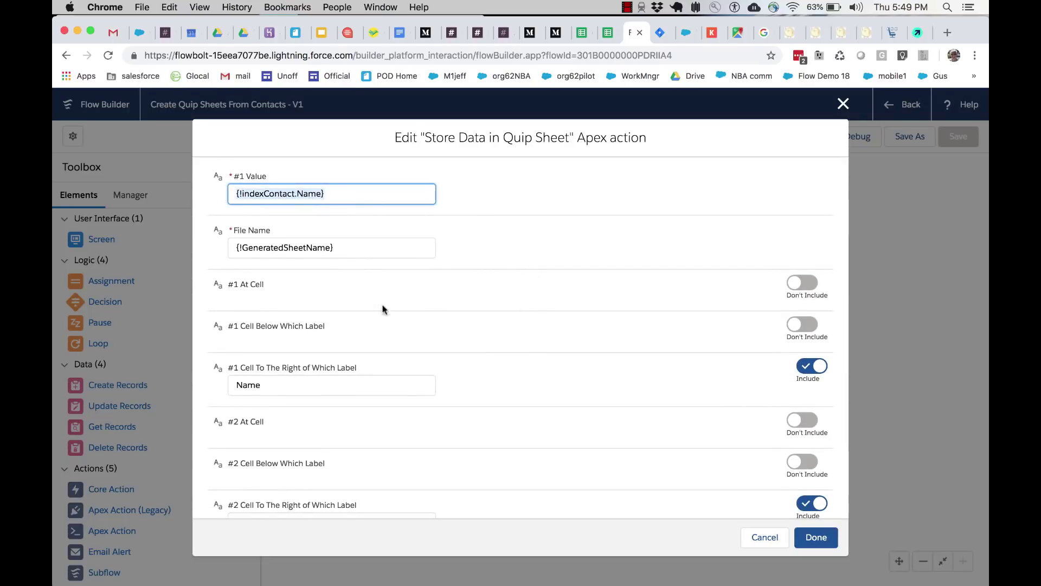
scroll(400, 329, down, 3)
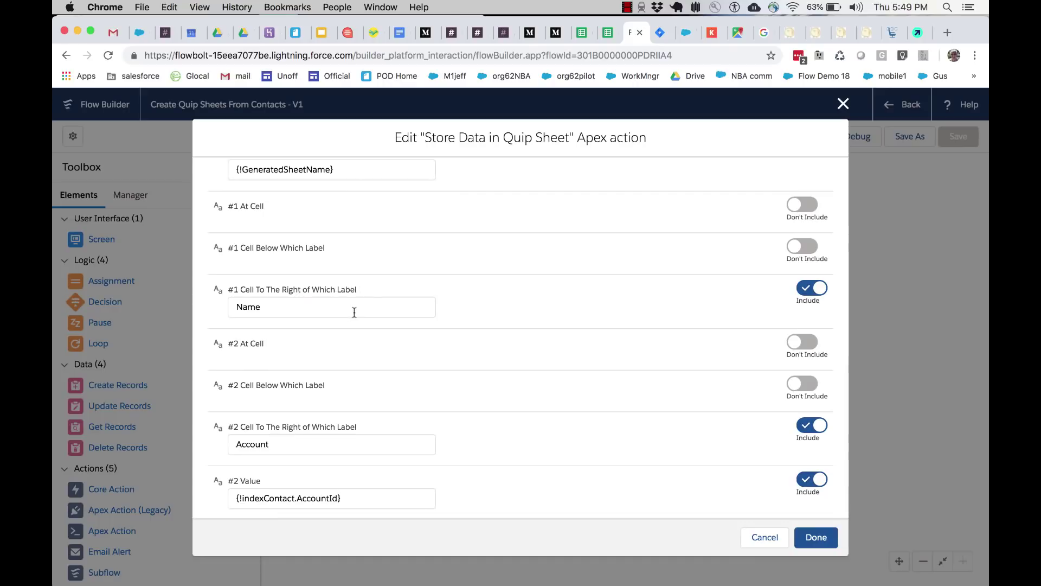
drag(351, 308, 231, 314)
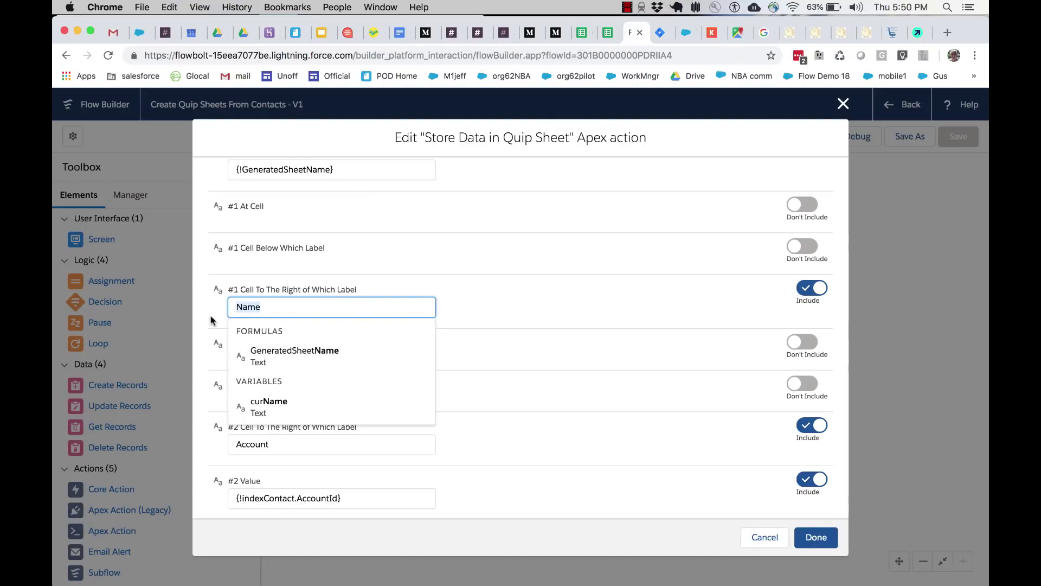
key(ctrl+Right)
click(337, 203)
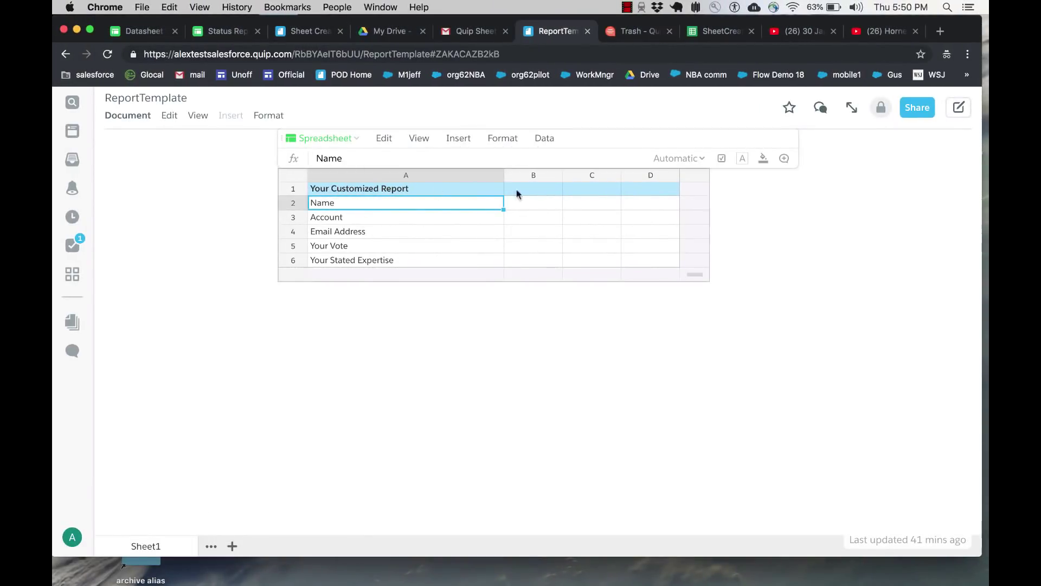
click(530, 204)
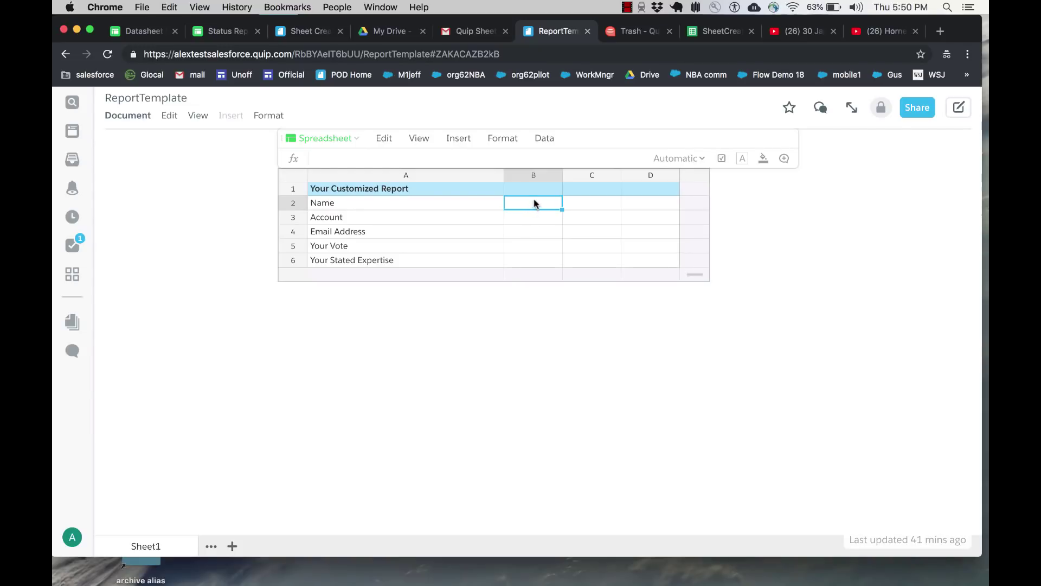
key(ctrl+Left)
scroll(469, 355, down, 3)
scroll(469, 355, down, 10)
scroll(469, 355, down, 3)
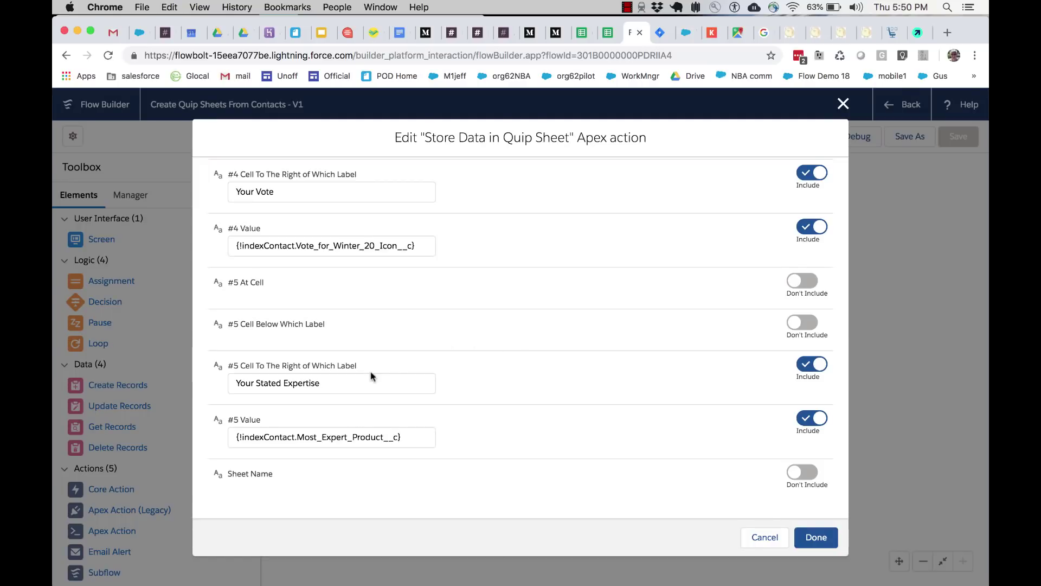
drag(361, 382, 220, 386)
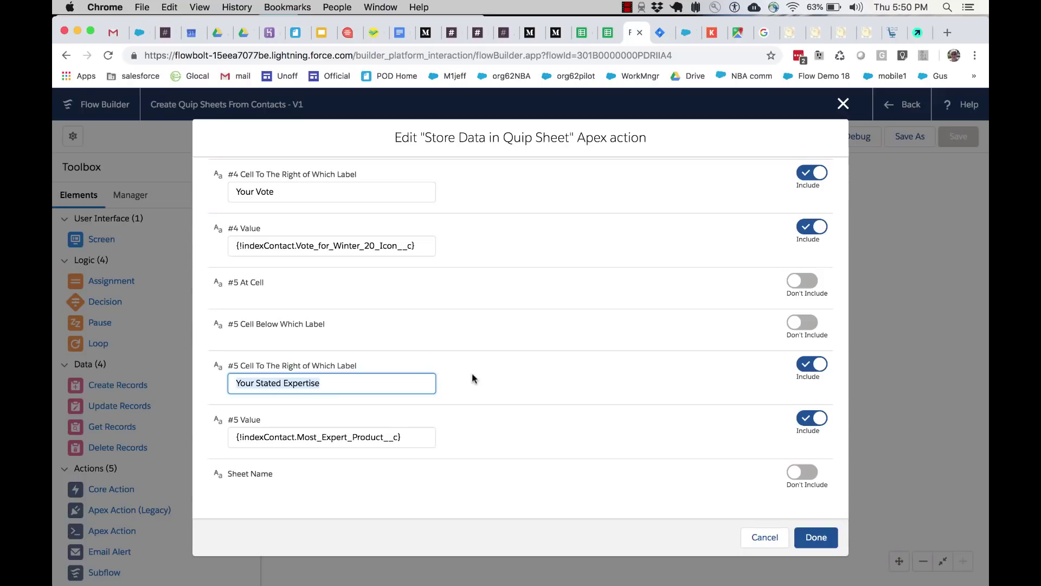
key(ctrl+Right)
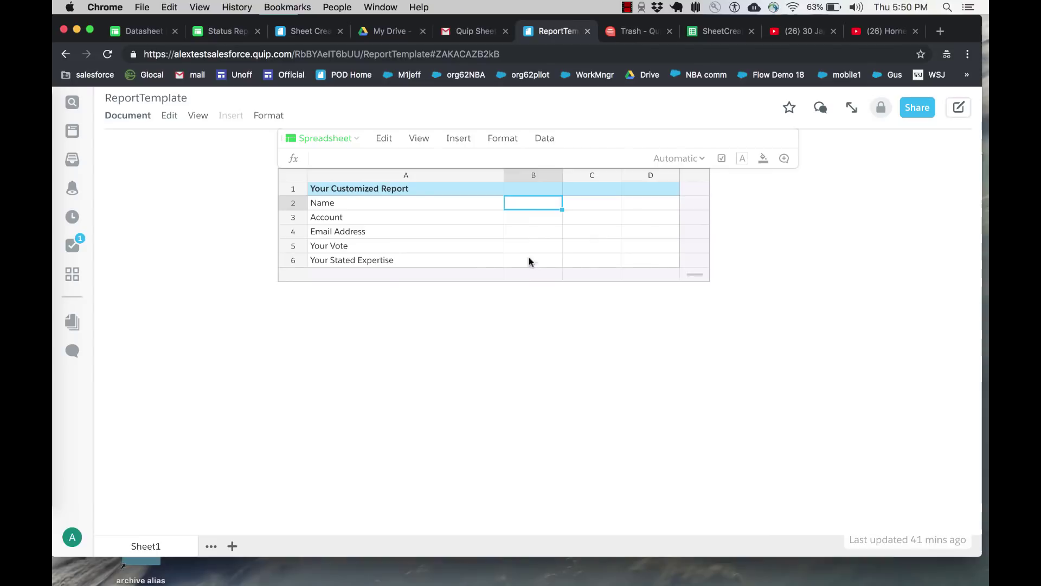
key(ctrl+Left)
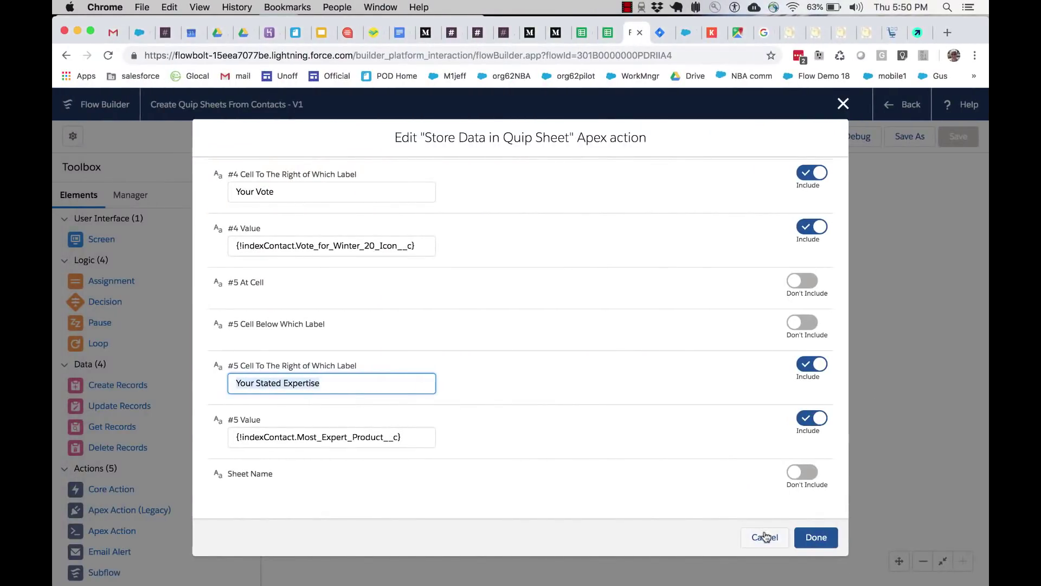
click(762, 537)
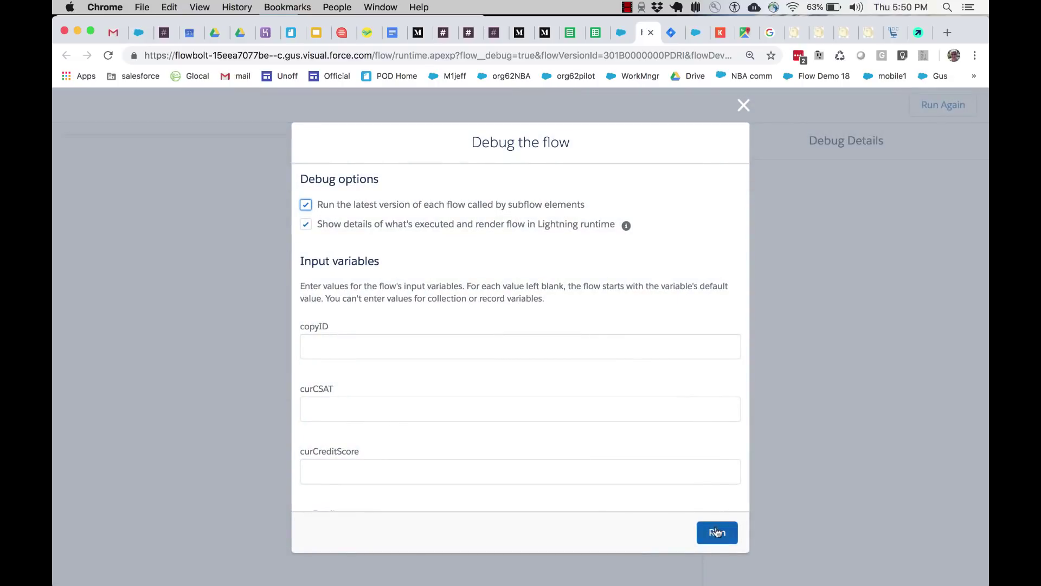
Debug-run the Create Quip Sheets flow, confirm IsSuccess true, then bring up the Quip ReportTemplate
click(716, 533)
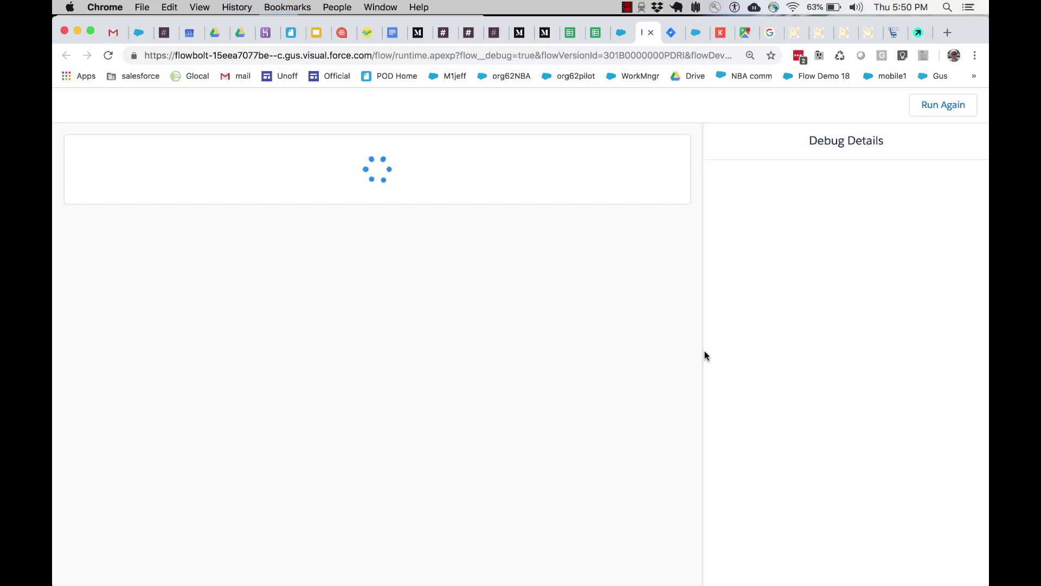
scroll(806, 411, up, 2)
scroll(805, 410, up, 10)
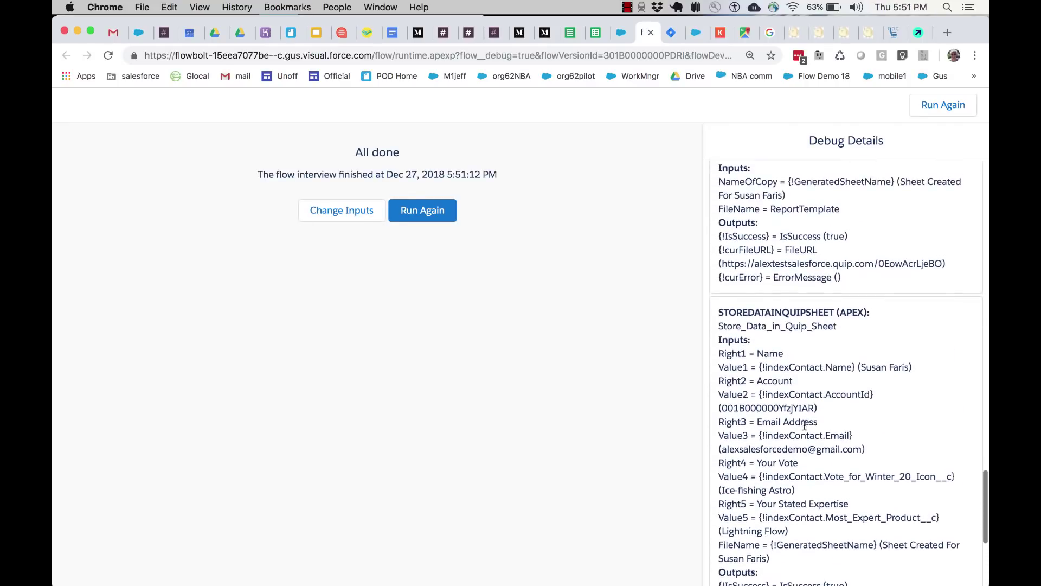
scroll(805, 424, up, 10)
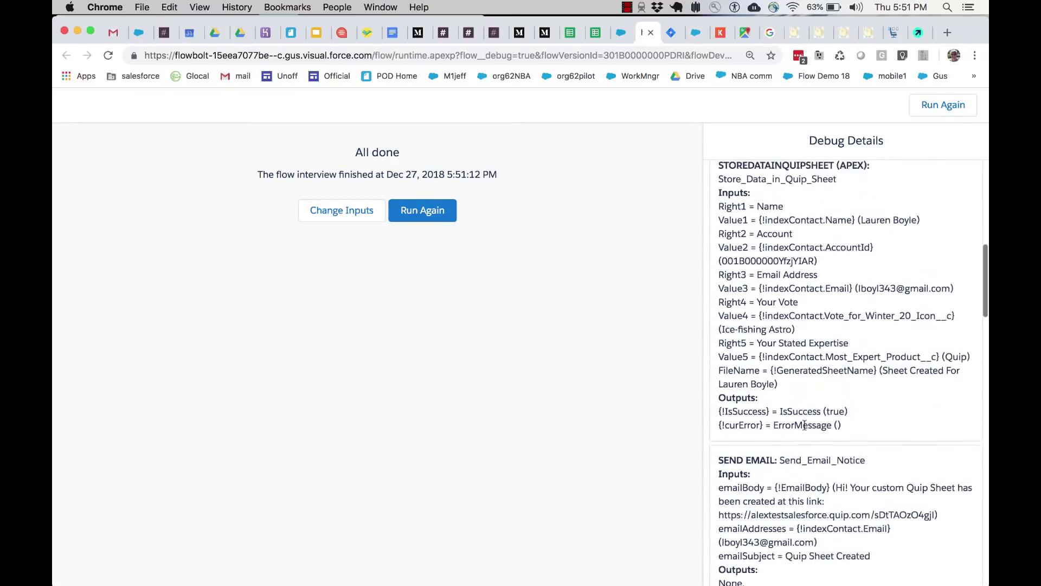
drag(782, 450, 885, 452)
key(super+grave)
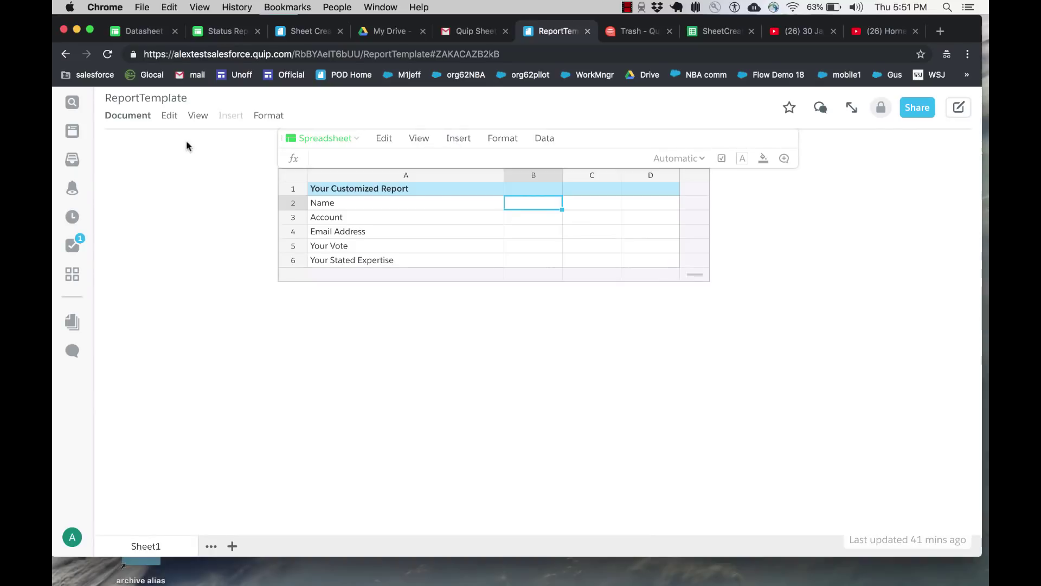
Open the contact's newly created sheet from the Private folder in Quip
click(74, 166)
click(166, 364)
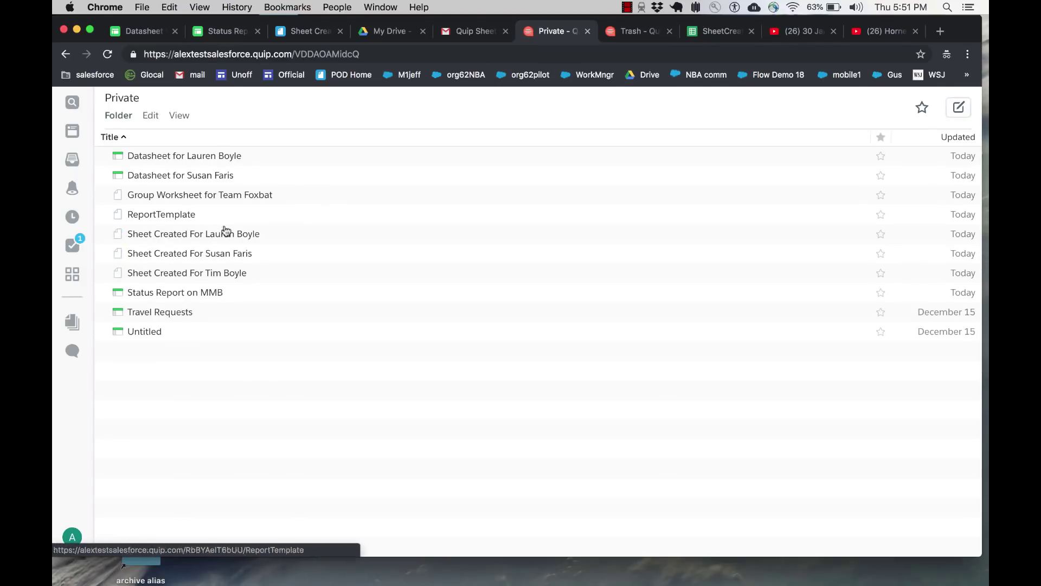
click(187, 236)
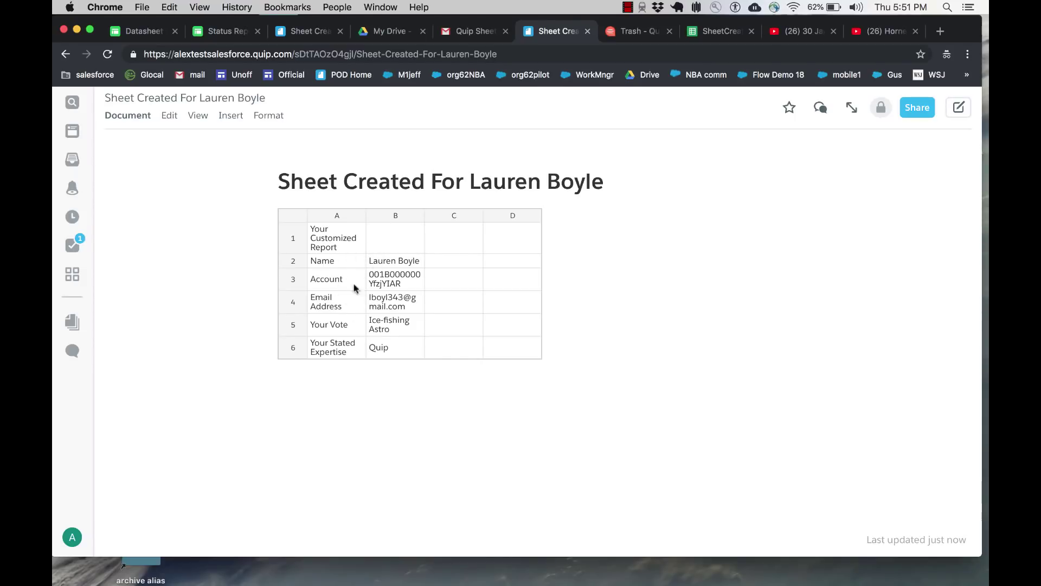
Review the filled contact values in cells B2 to B6, then go to the Gmail 'Quip Sheet' tab
drag(396, 263, 406, 353)
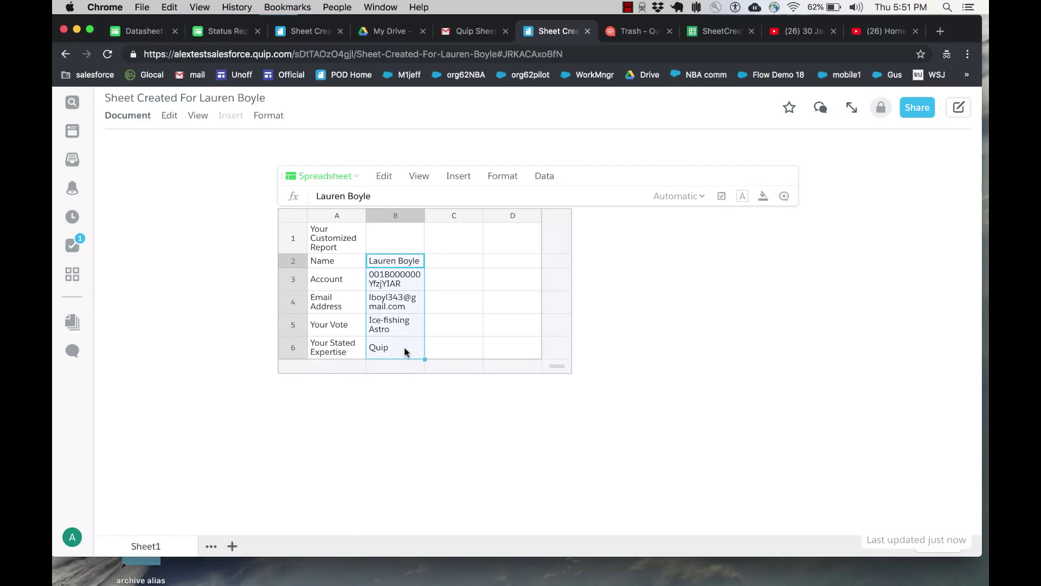
click(249, 356)
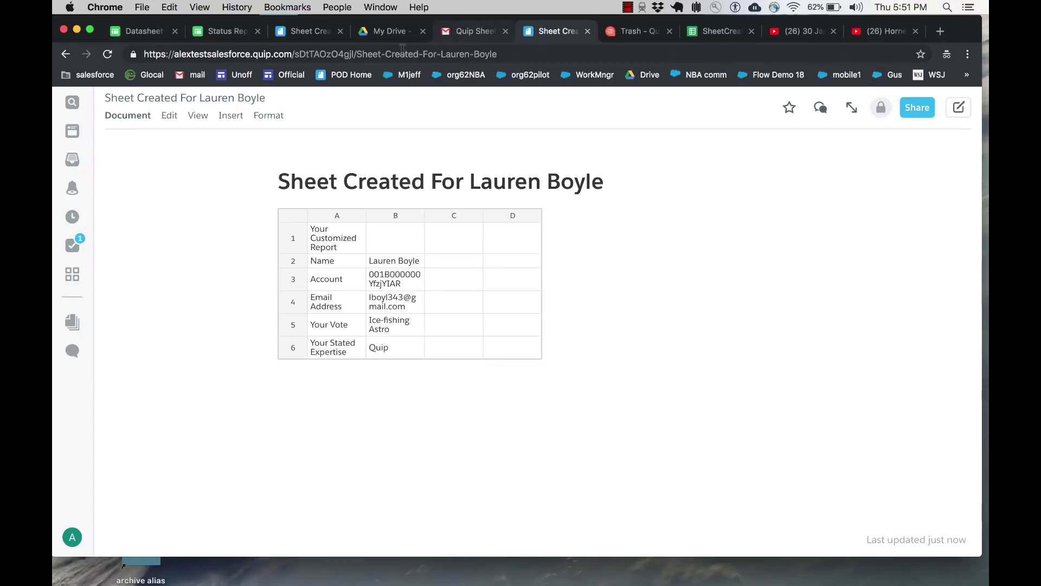
click(450, 34)
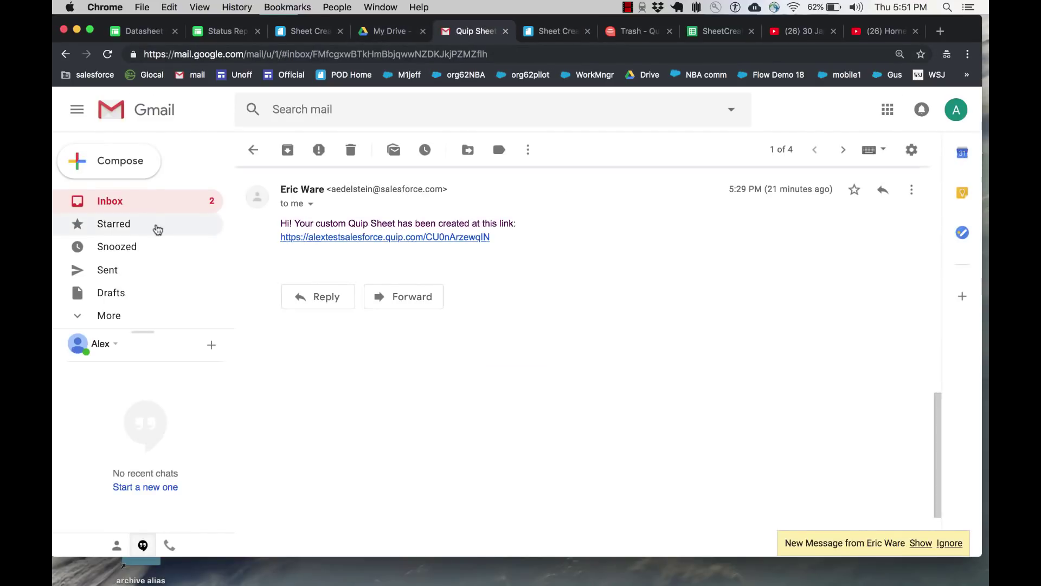
Open the newest 'Quip Sheet Created' email from the inbox and select its sheet link
click(148, 200)
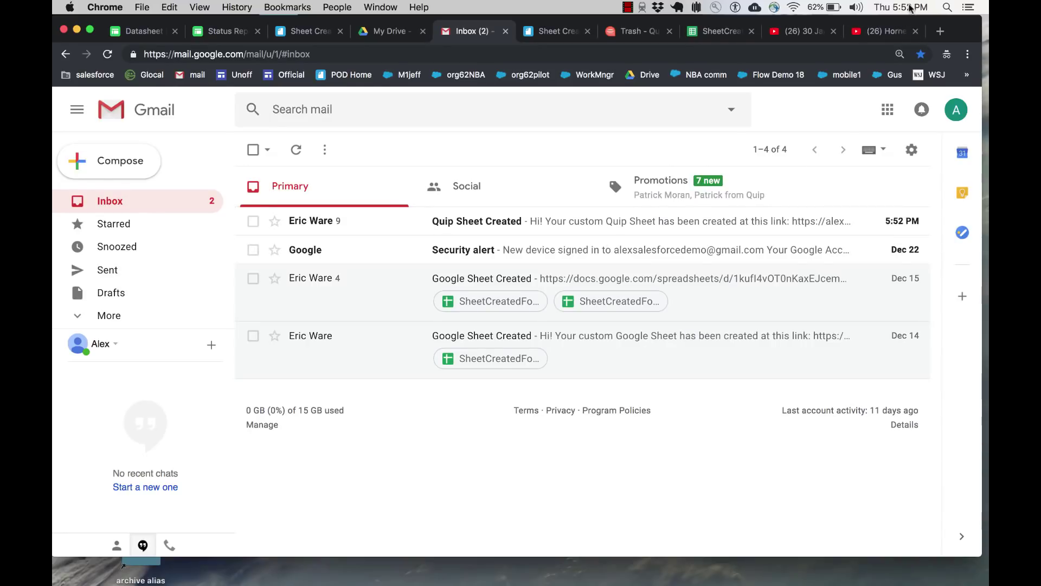
click(729, 221)
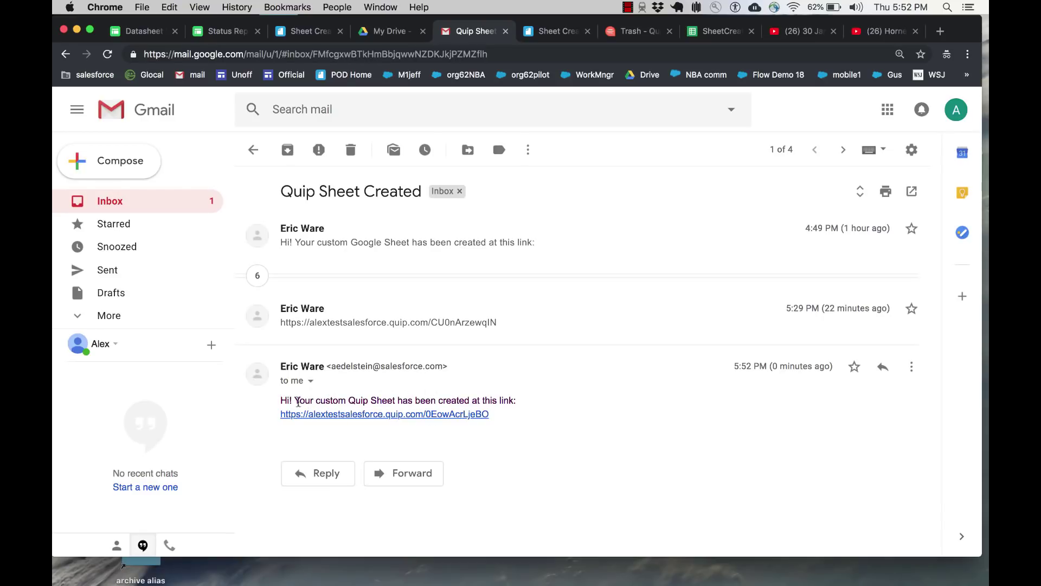
drag(489, 413, 282, 415)
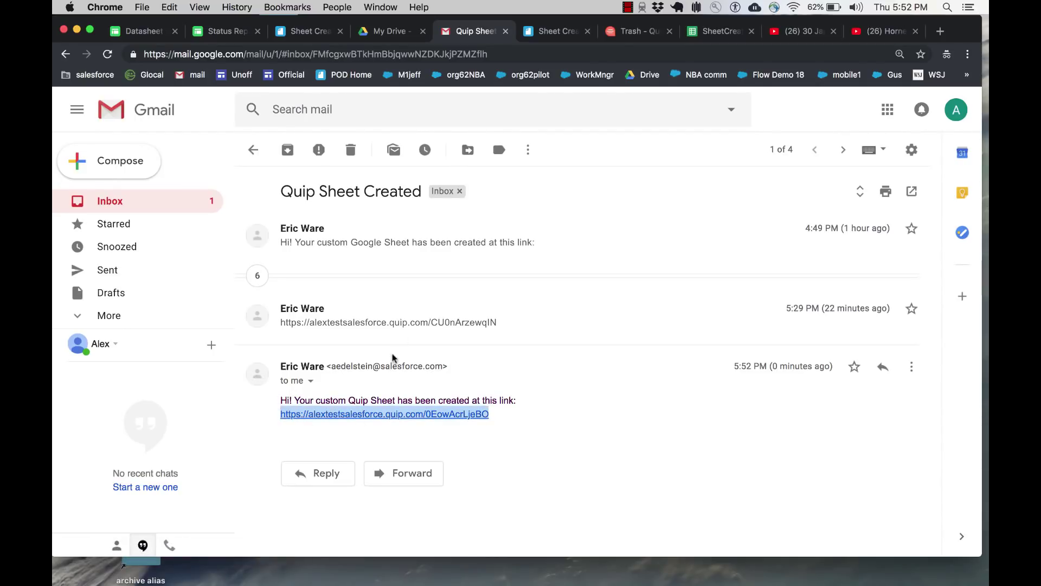
key(ctrl+Left)
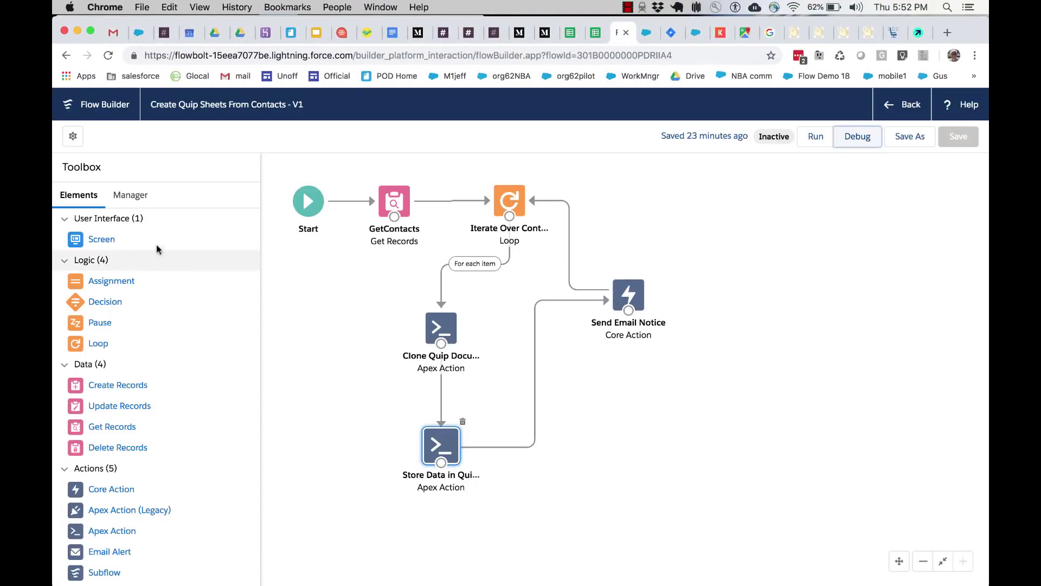
Inspect the EmailBody text template in the Manager list, highlighting its {!curFileURL} merge field
click(130, 196)
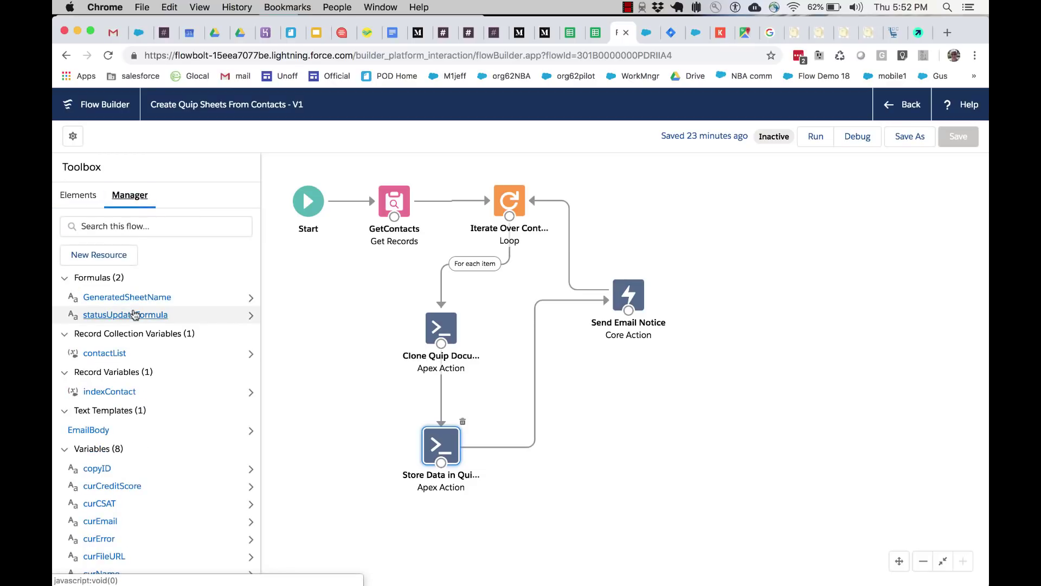
click(90, 430)
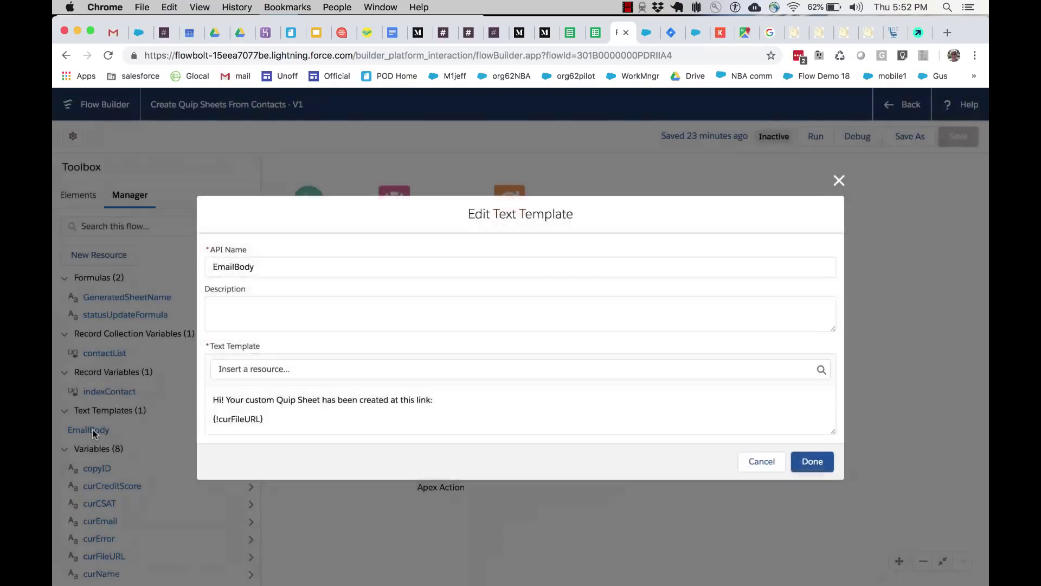
drag(272, 422, 196, 400)
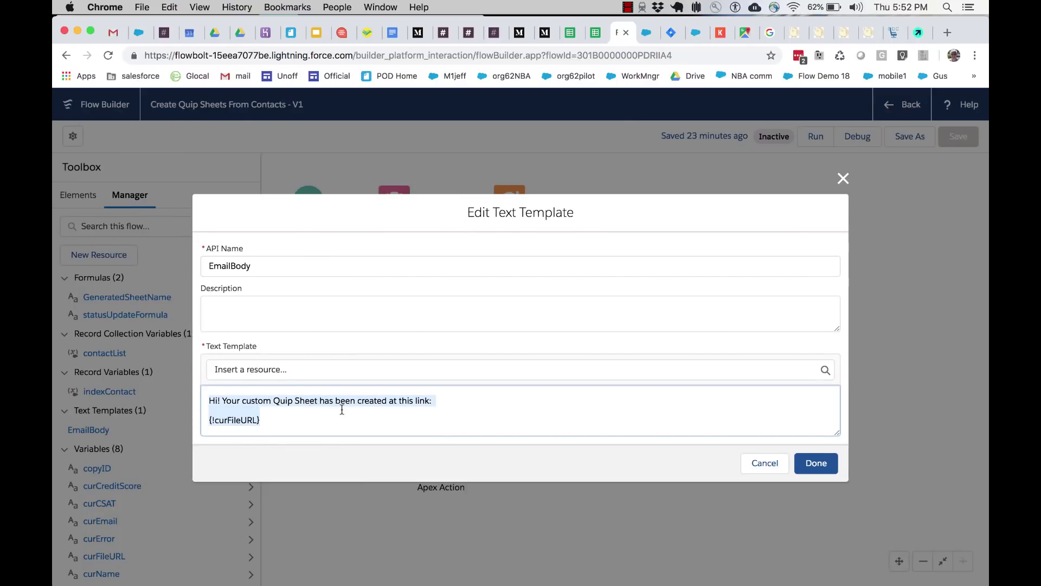
click(284, 421)
double_click(282, 420)
Back in Gmail, open the new Quip sheet from the email's link
key(ctrl+Right)
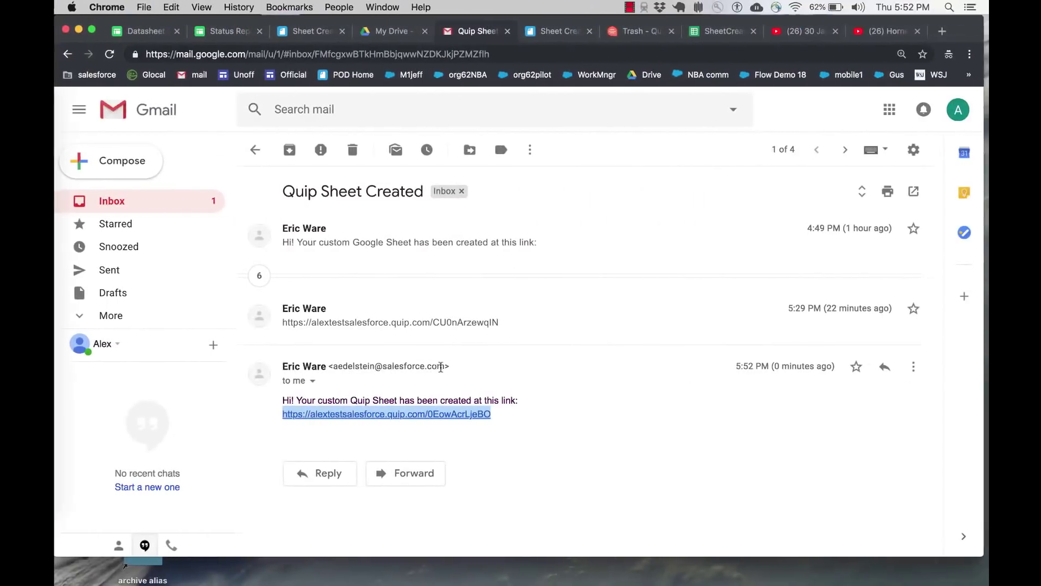
click(402, 413)
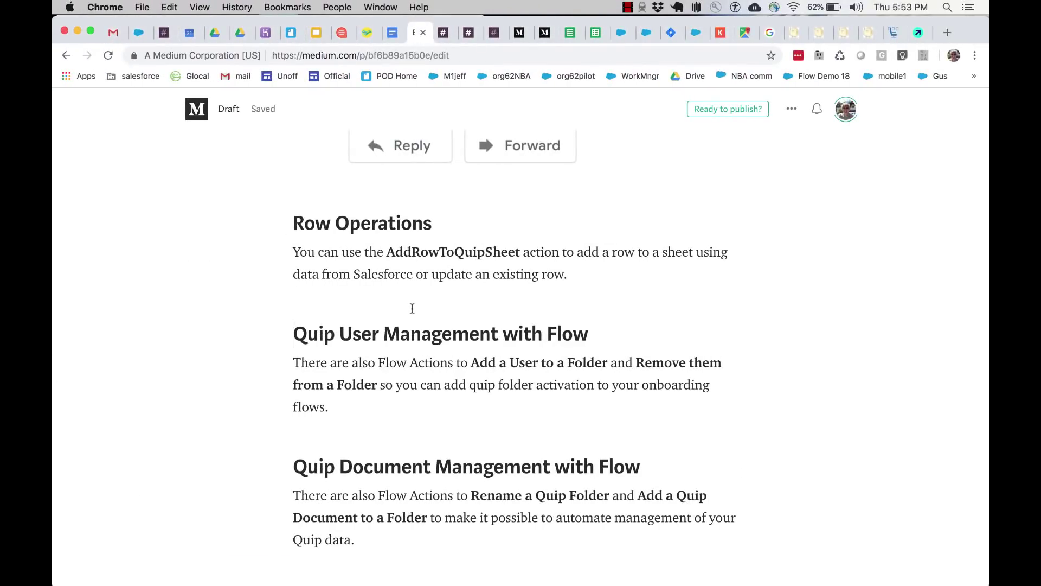
drag(386, 250, 521, 260)
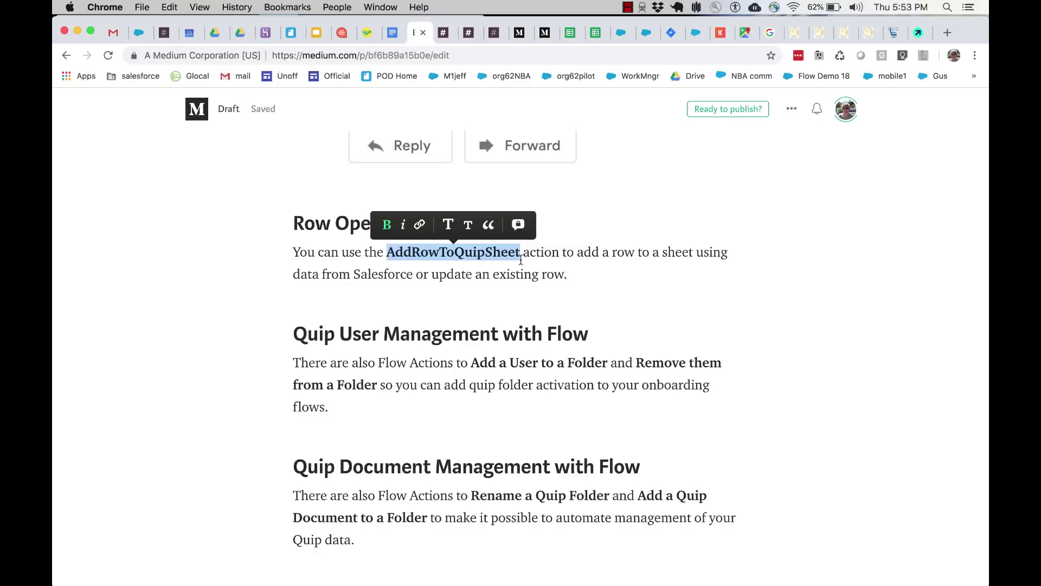
click(410, 384)
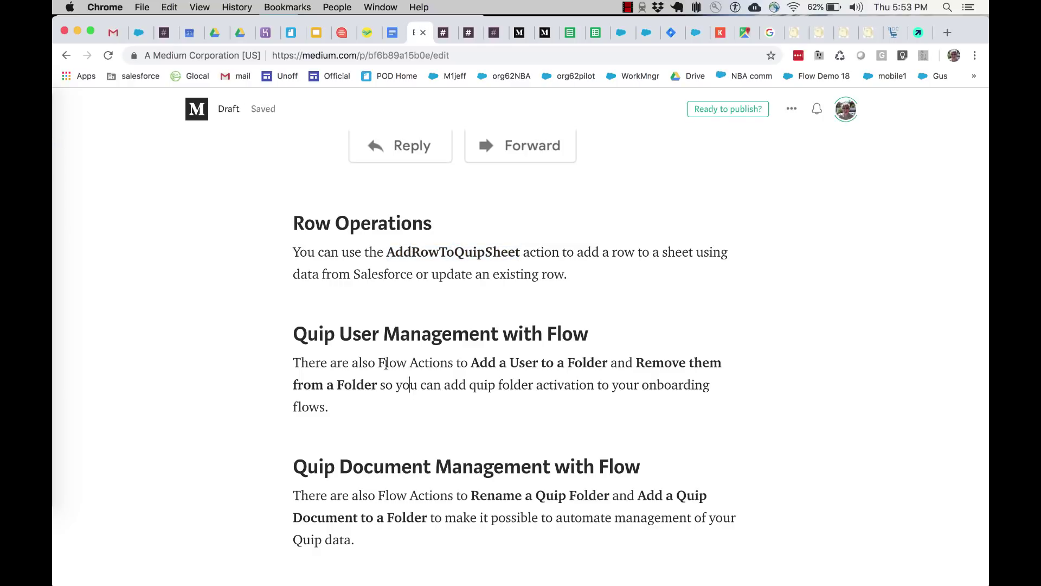
drag(293, 332, 387, 407)
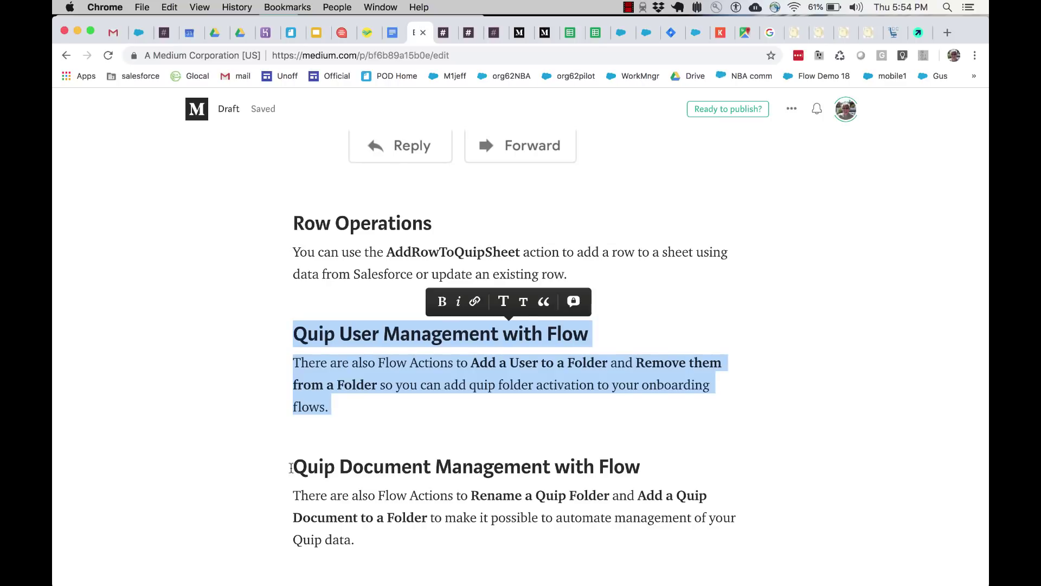
drag(290, 467, 406, 545)
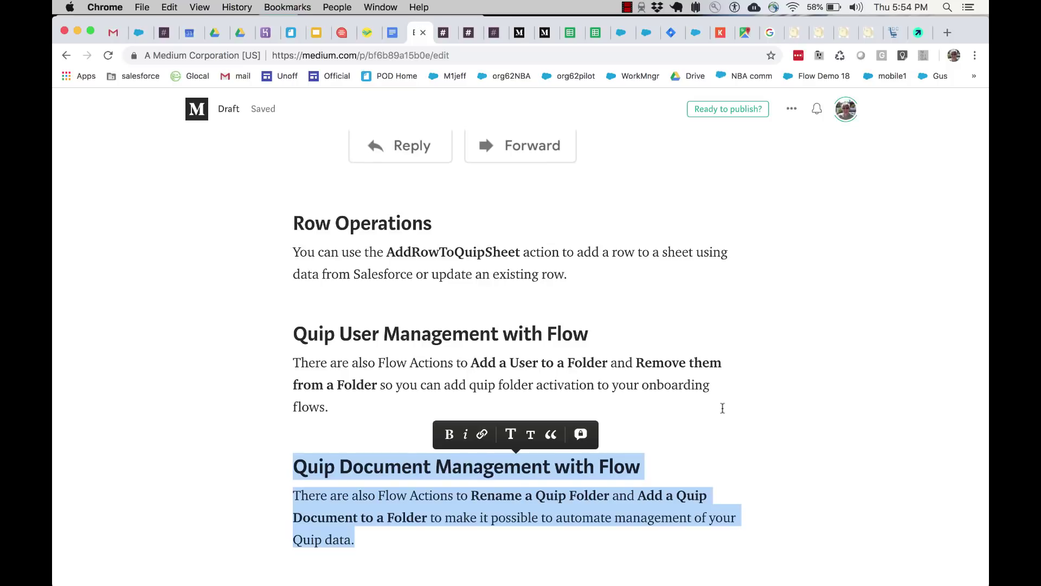
Leave the Quip article draft and move on to the Salesforce contact record page
click(627, 7)
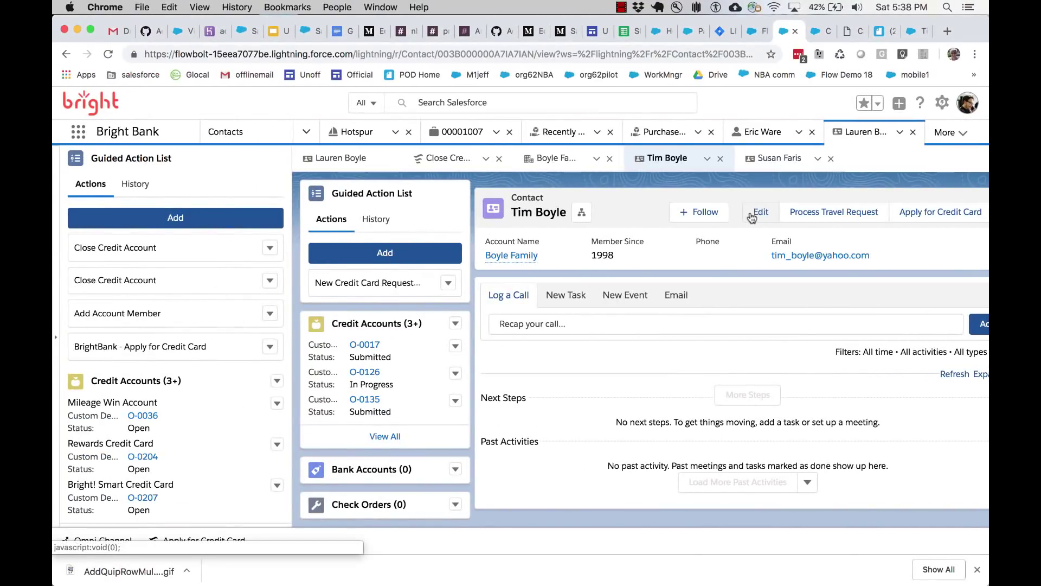
click(757, 212)
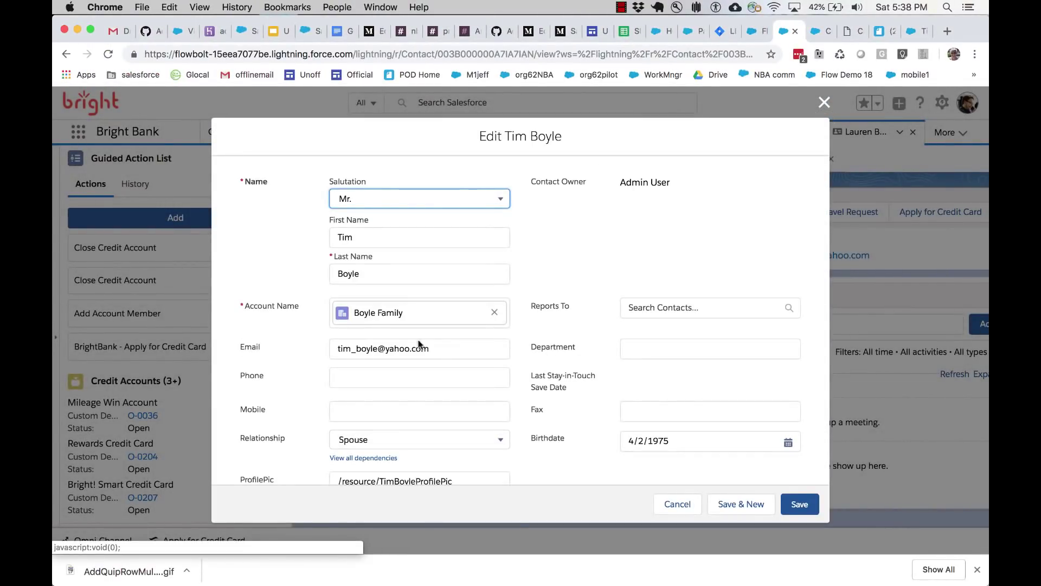
scroll(404, 437, down, 3)
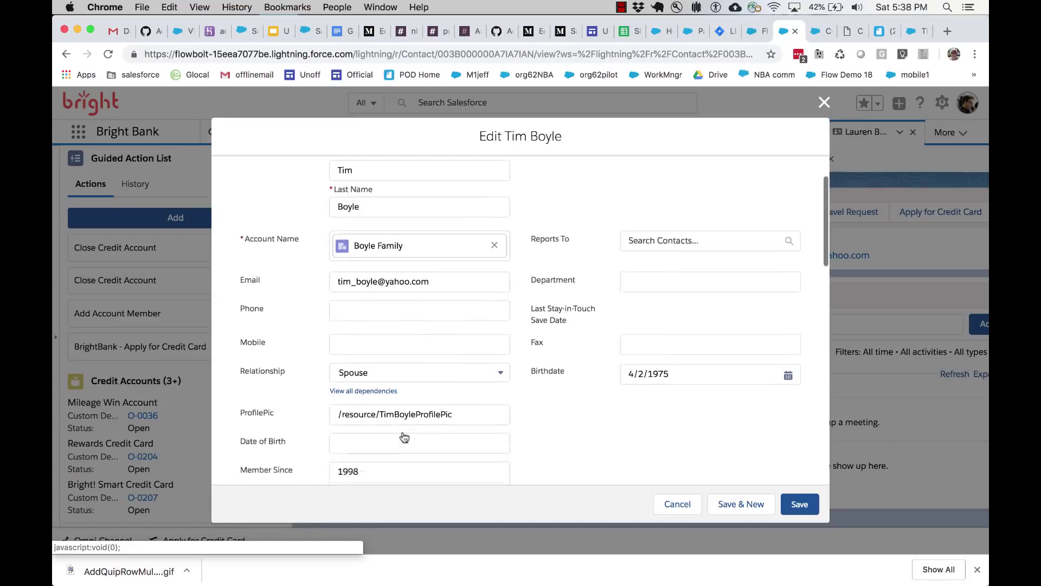
scroll(404, 437, down, 15)
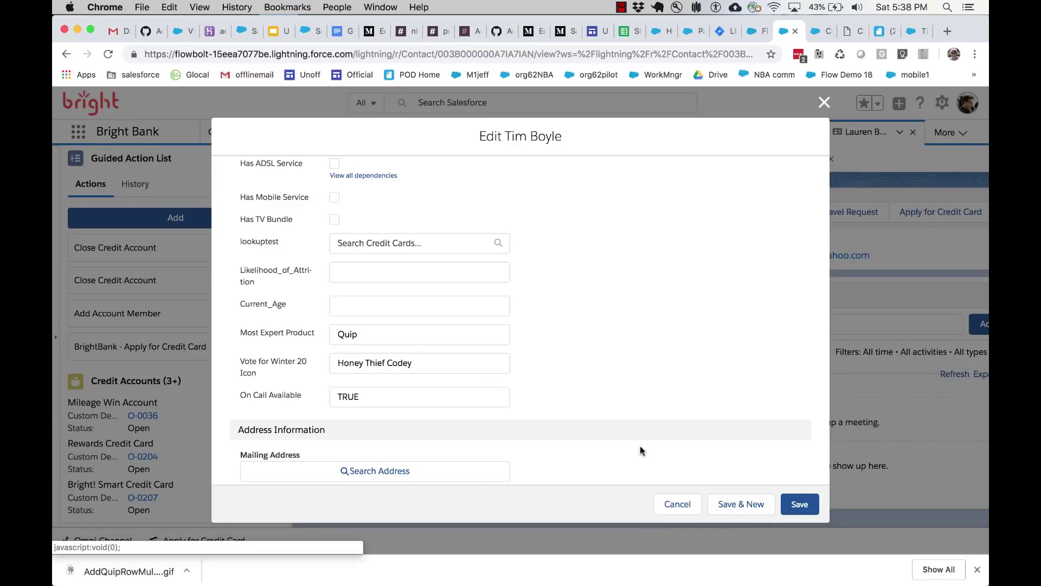
click(824, 102)
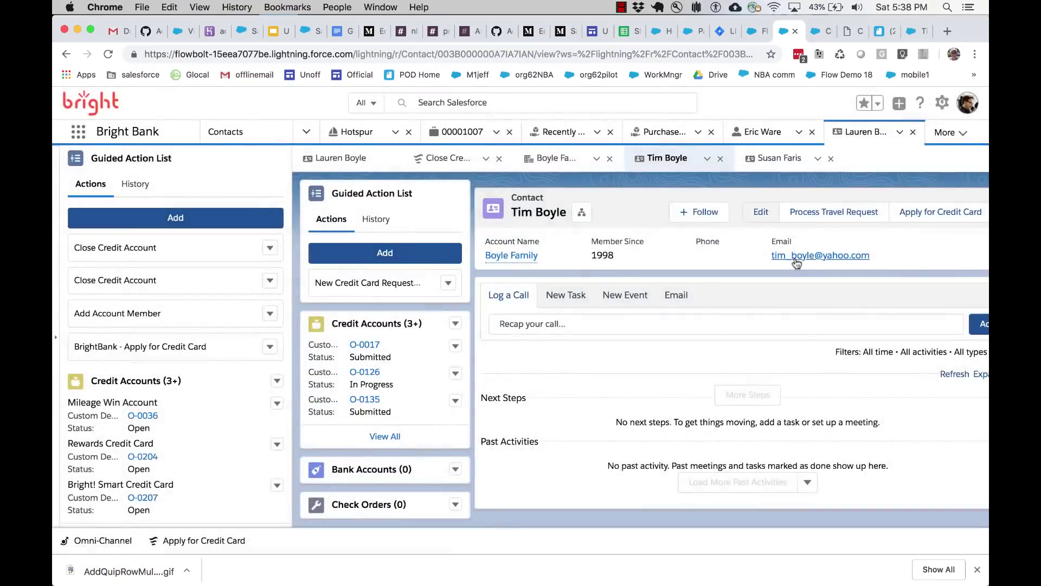
Glance at the empty Quip table, then return to the Create Quip Table with Salesforce Data flow
key(ctrl+Right)
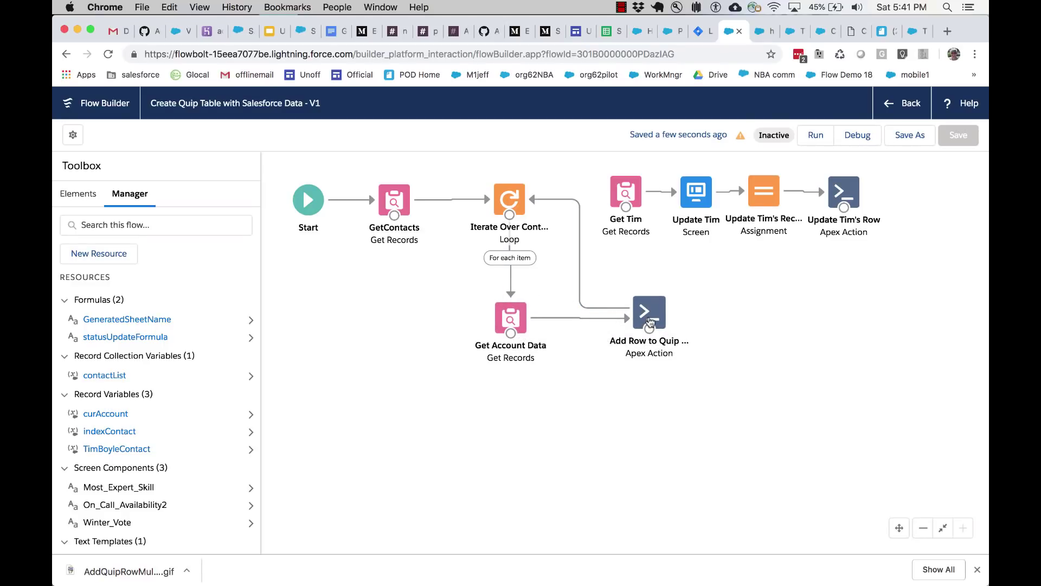
key(ctrl+Right)
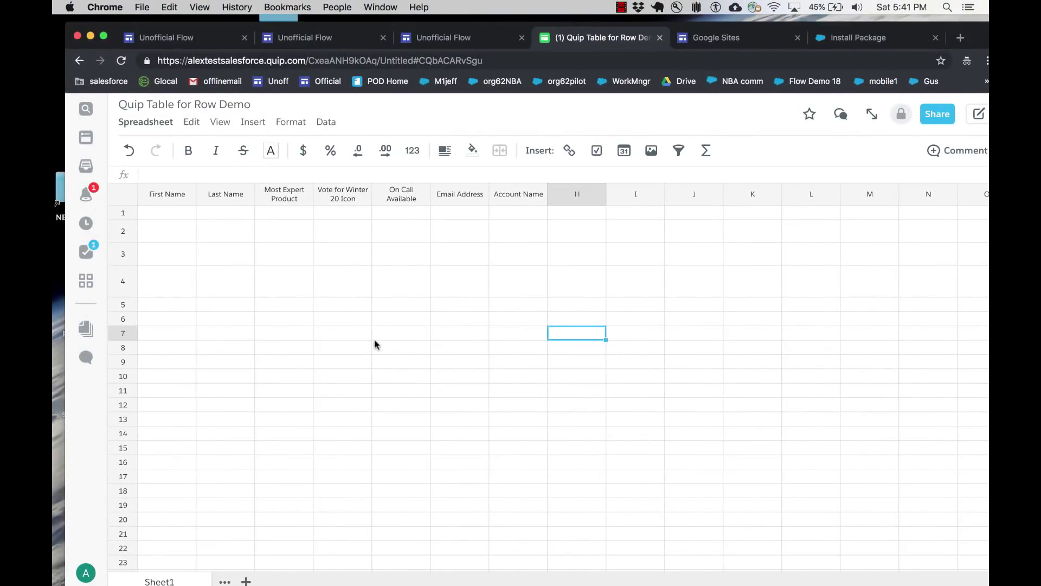
key(ctrl+Left)
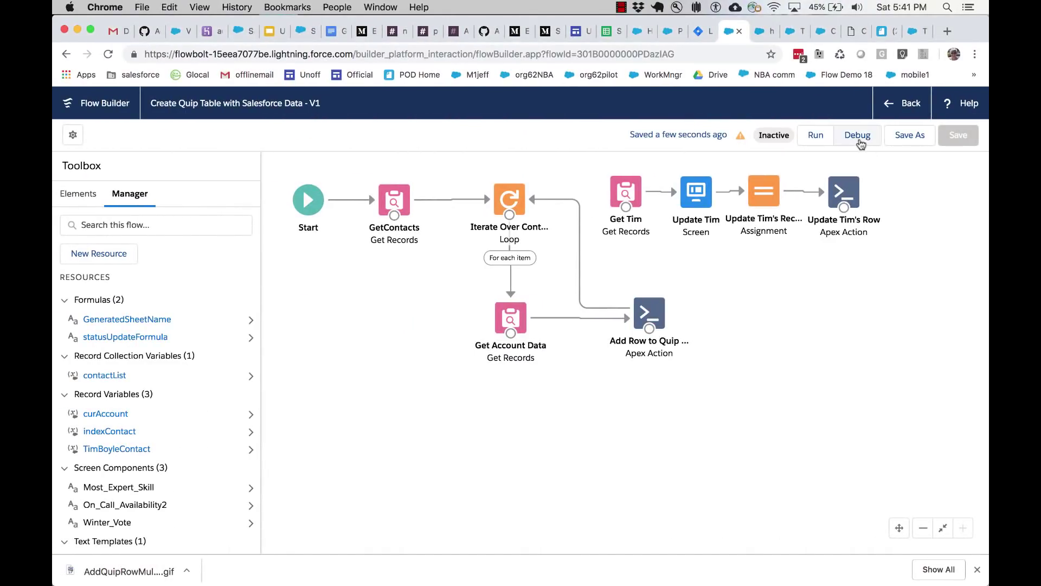
Debug-run the flow with default inputs and reload the Quip table to see three new contact rows
click(858, 139)
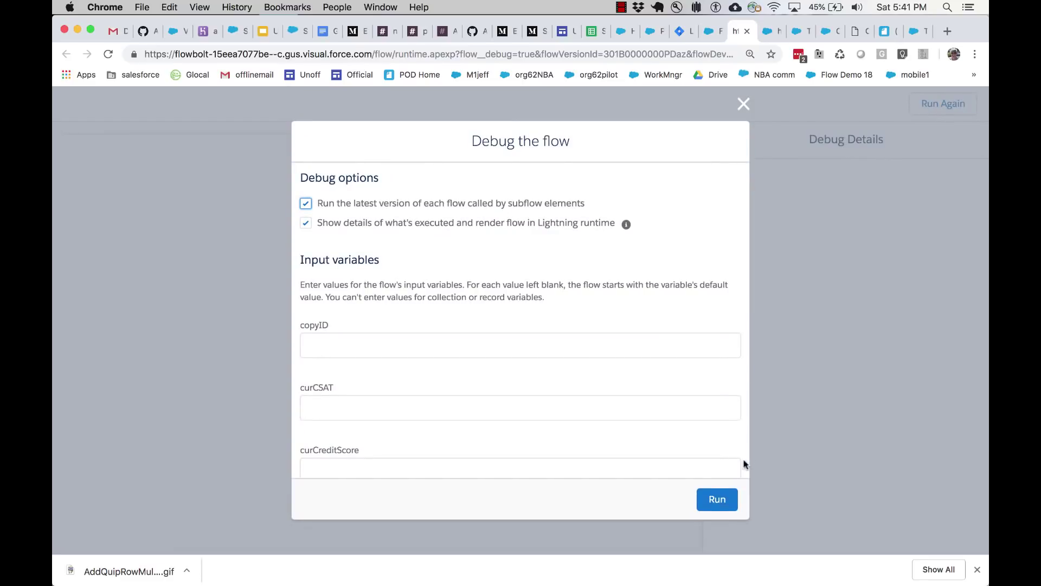
click(719, 499)
key(ctrl+Right)
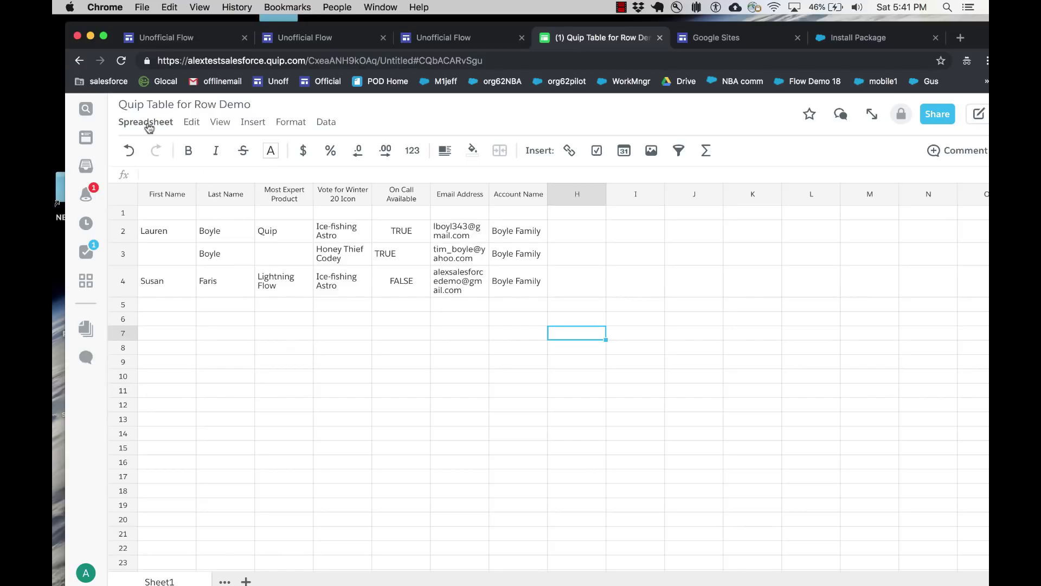
click(121, 60)
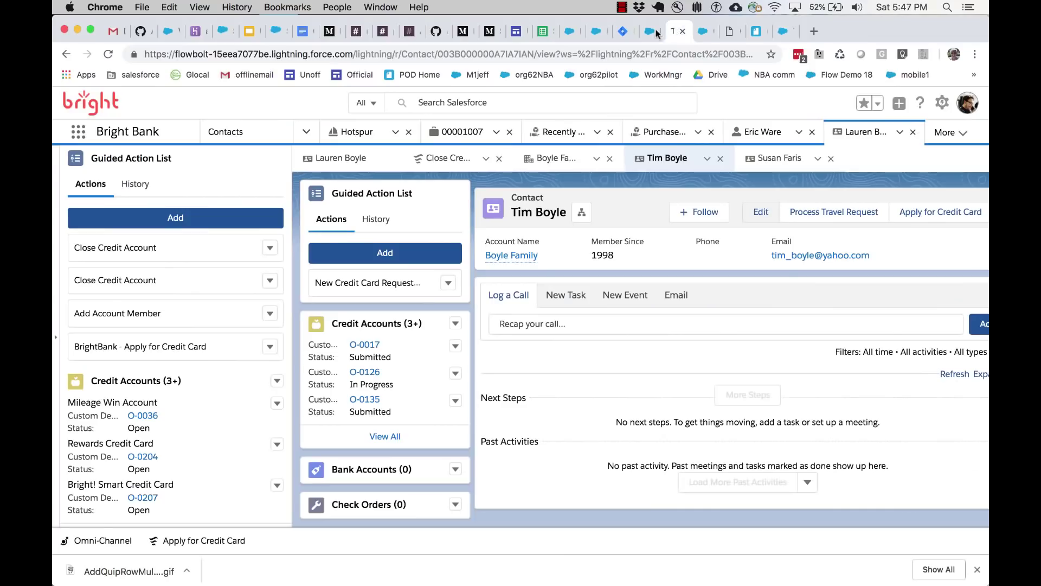
Open the Update Existing Quip Table flow and check the third row of the Quip table
click(653, 32)
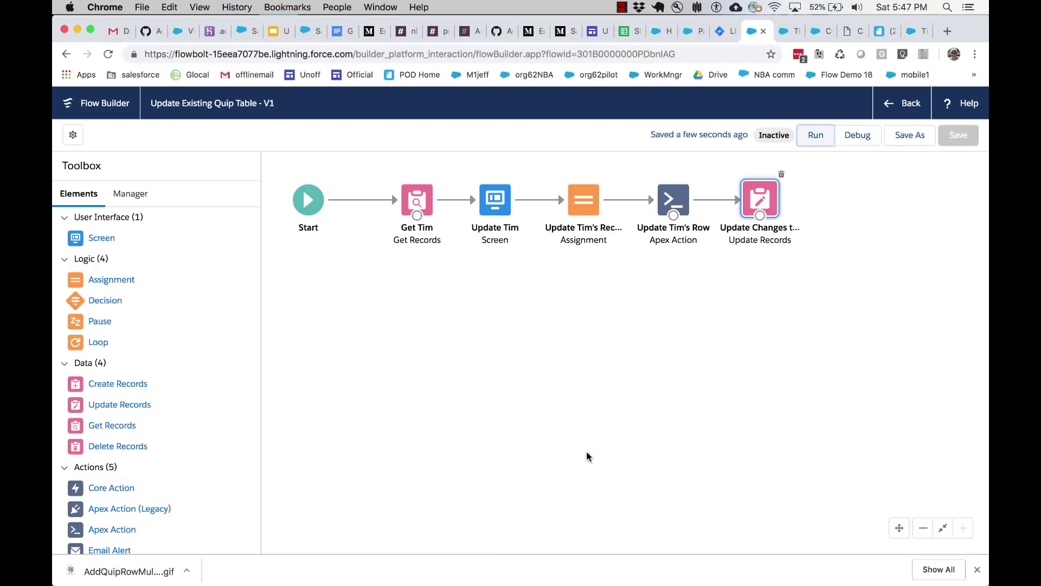
key(ctrl+Right)
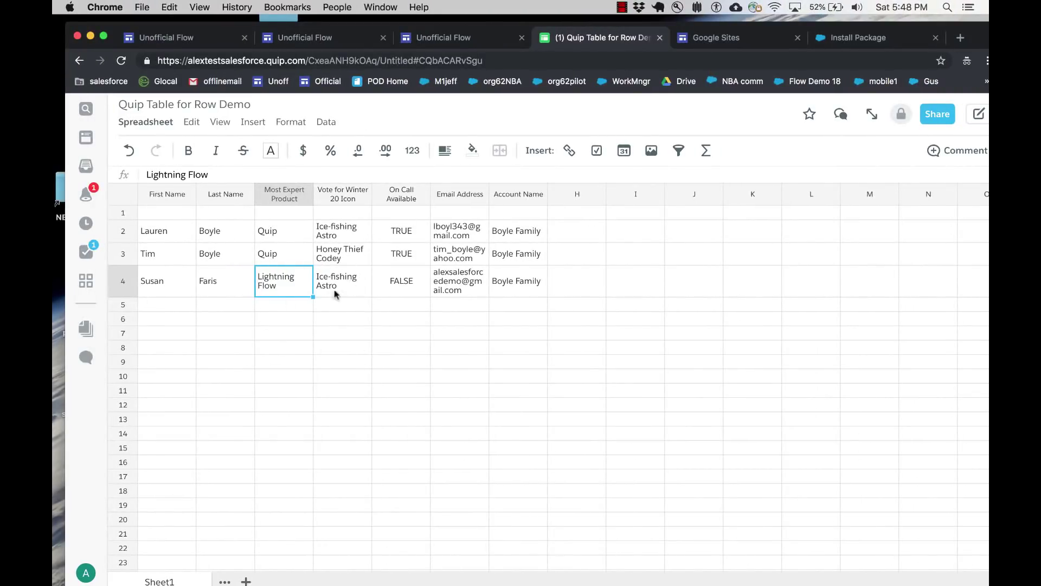
click(121, 253)
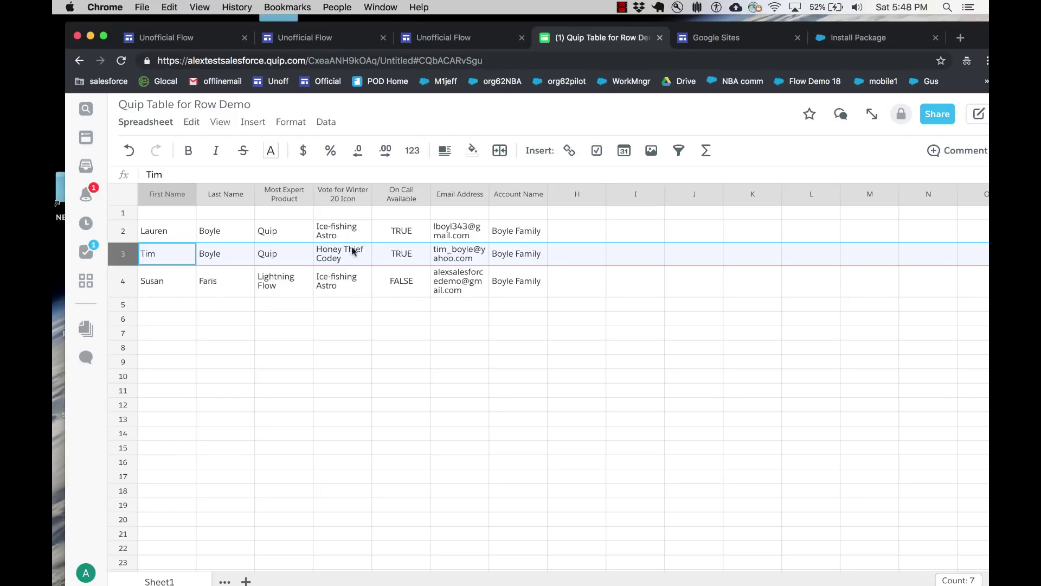
key(ctrl+Right)
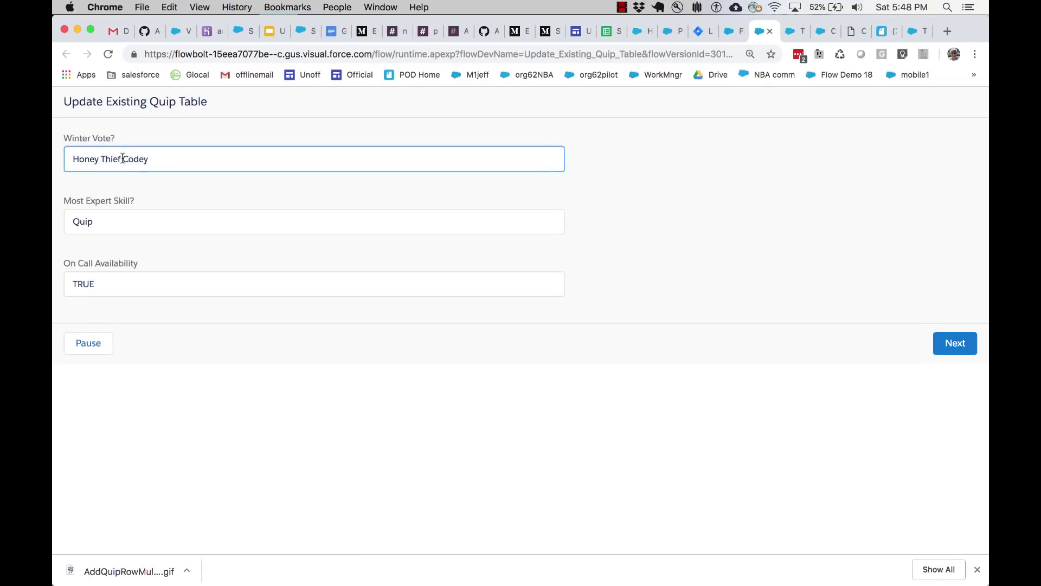
Submit the flow with Winter Vote changed to Salmon-chompin' Codey and check the Quip sheet
drag(122, 159, 56, 159)
text(Salmon-chompin')
click(950, 340)
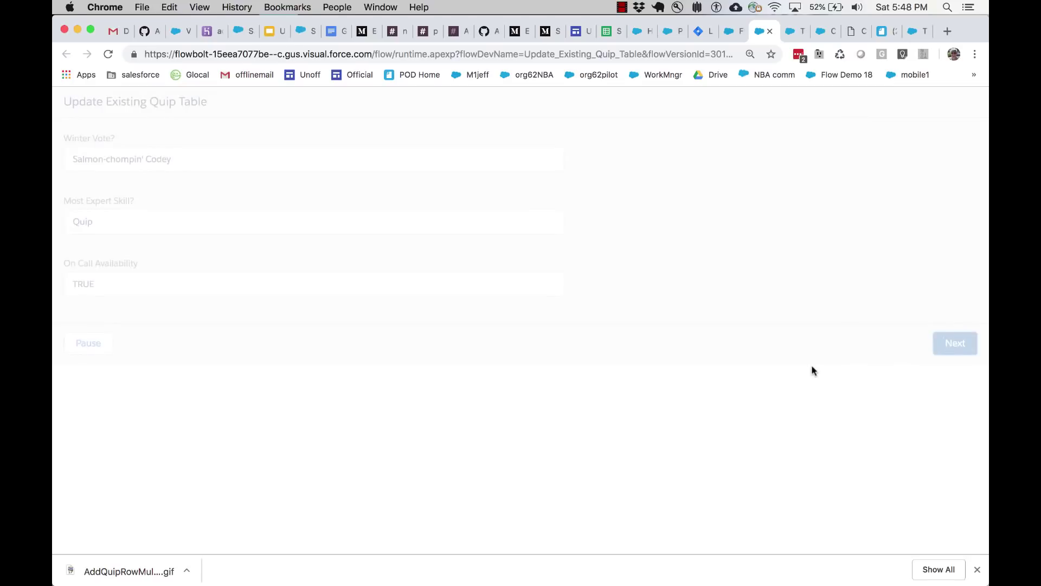
key(ctrl+Right)
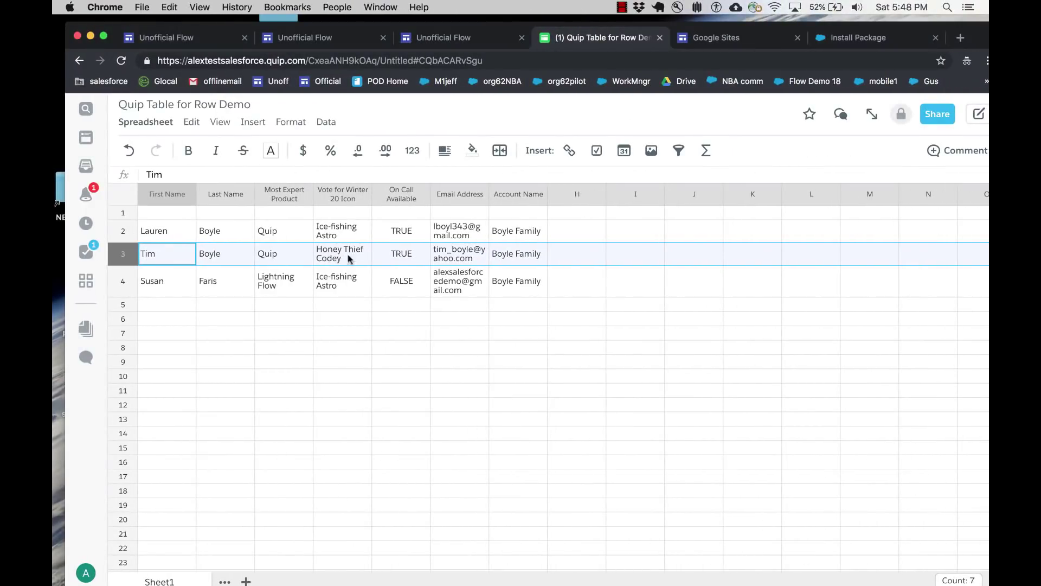
click(357, 317)
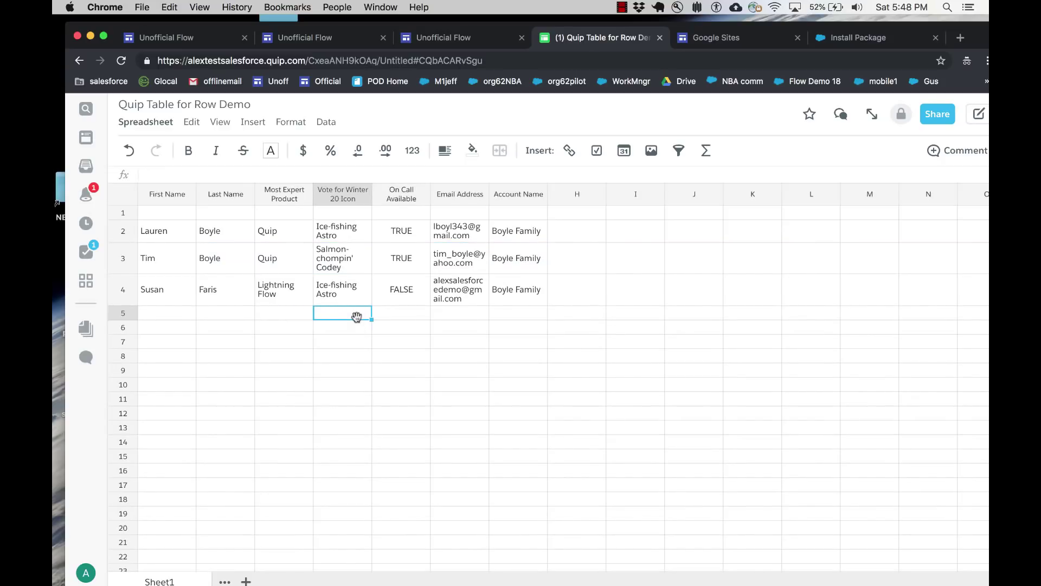
key(ctrl+Left)
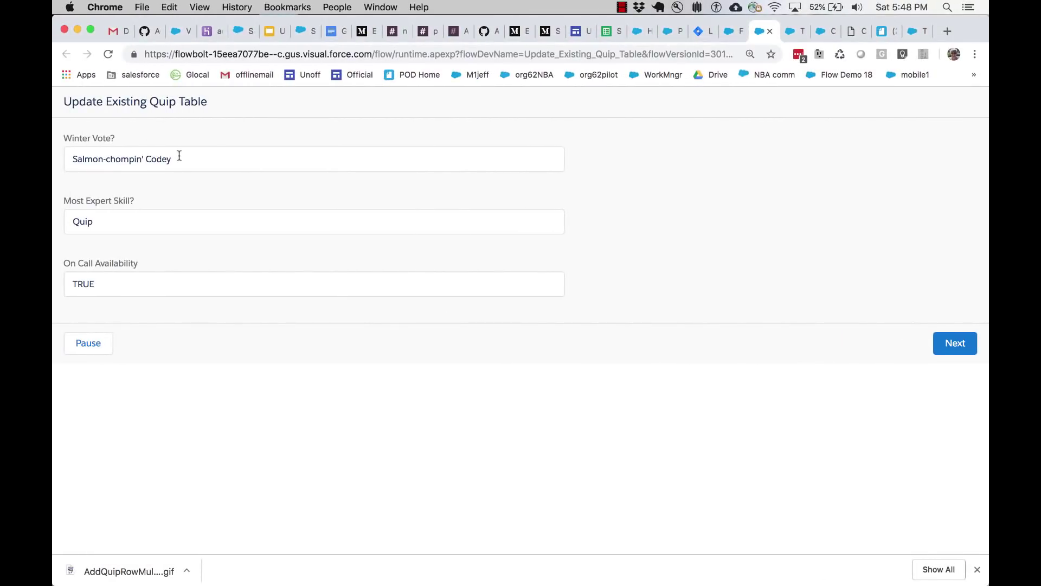
Resubmit with Winter Vote 'Picnic-basket-nabbin' Codey' and confirm row 3 updated in Quip
drag(144, 161, 64, 161)
text(Picni)
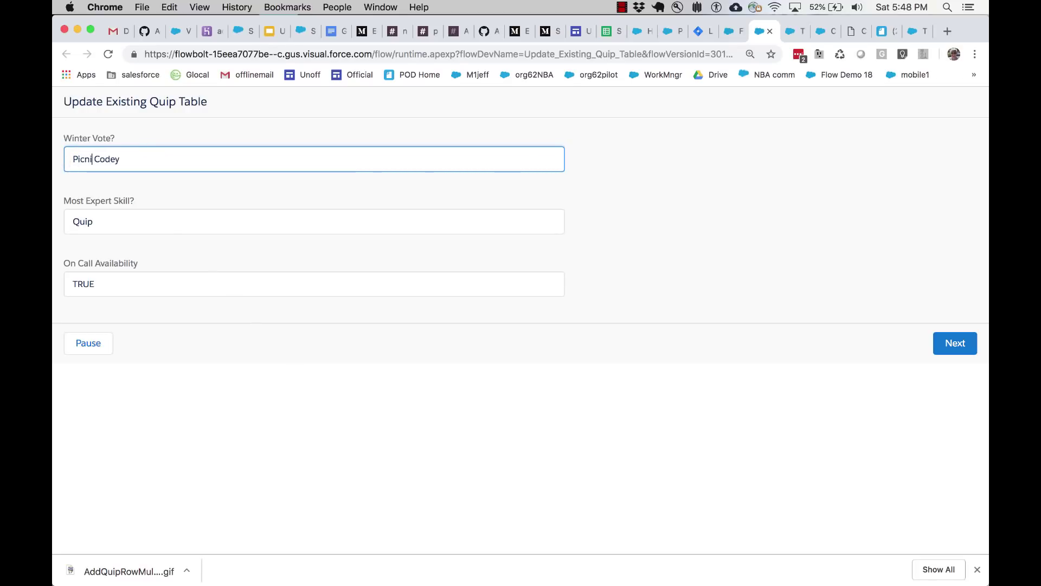
text(c-basket N)
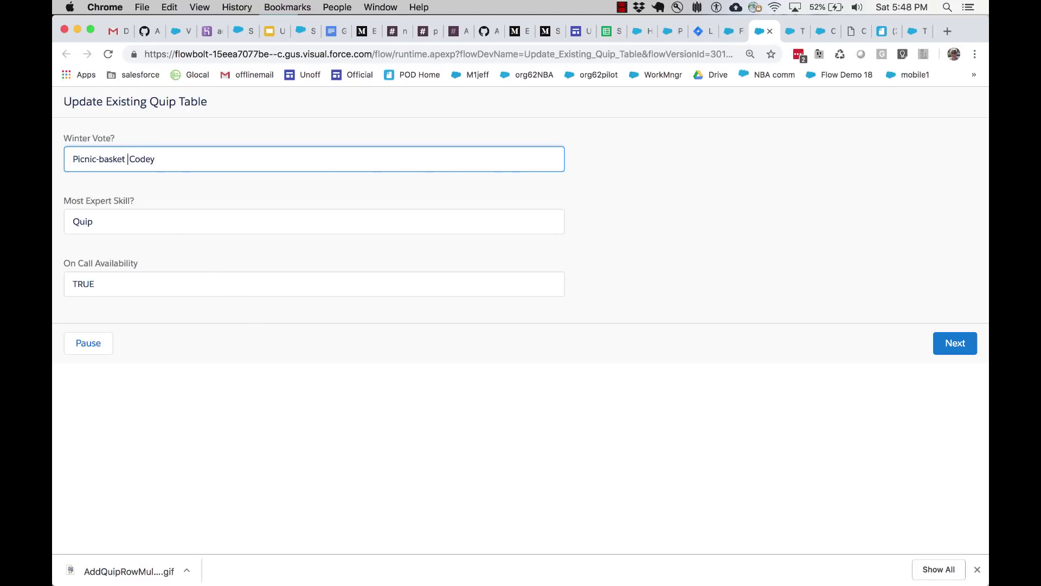
text(e)
key(BackSpace)
key(BackSpace)
key(BackSpace)
text(-nabbin')
click(958, 343)
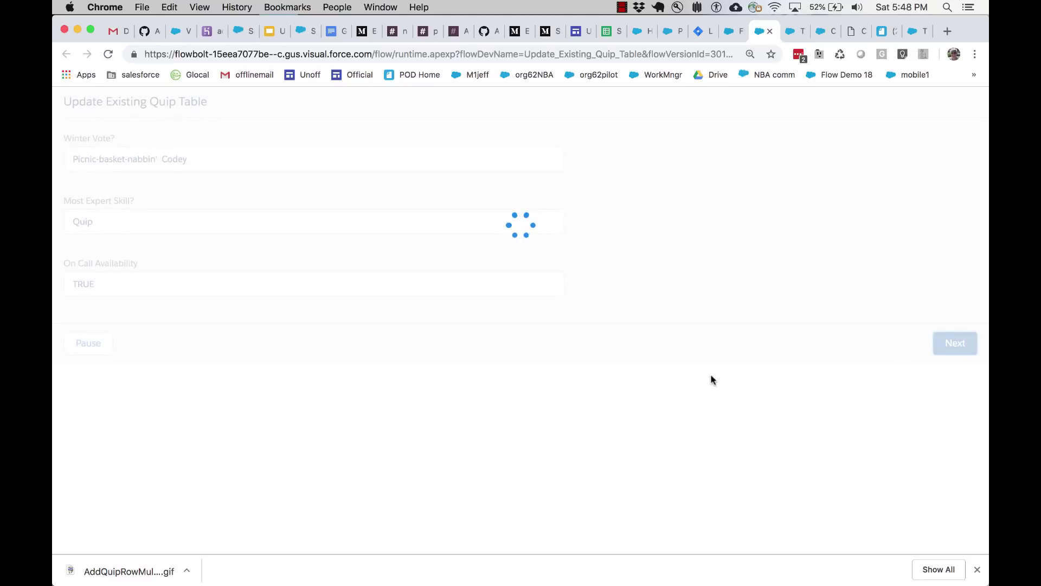
key(ctrl+Right)
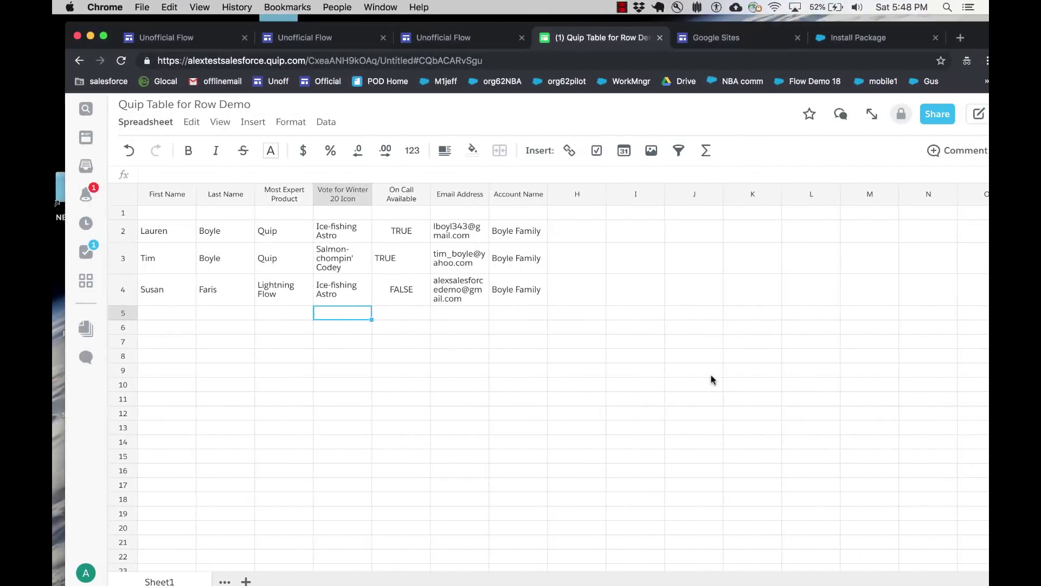
click(425, 345)
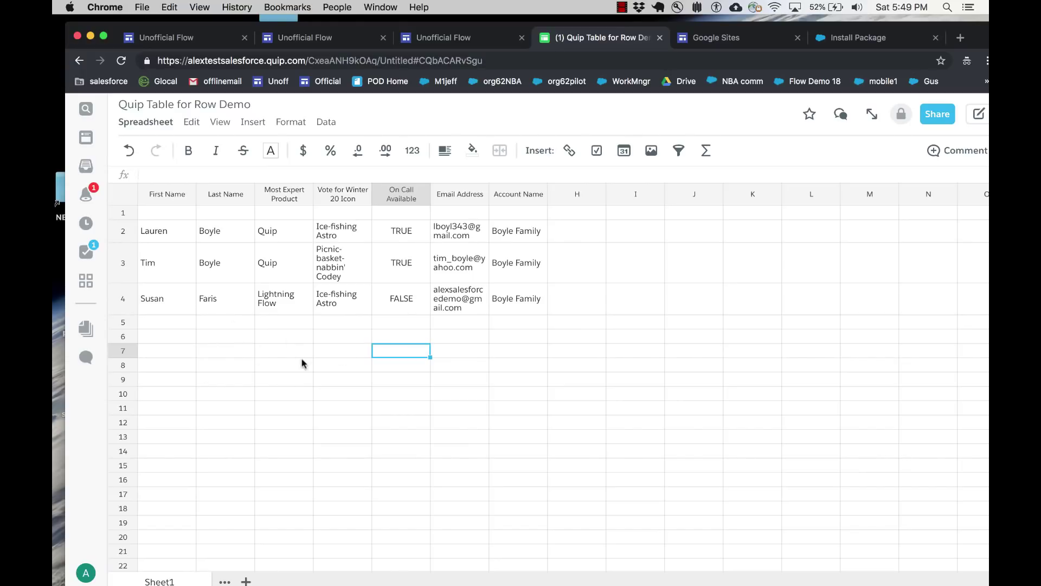
key(ctrl+Left)
Open the Add Row to Quip Sheet action and review its inputs, from Document Name to the First/Last Name index columns
click(727, 32)
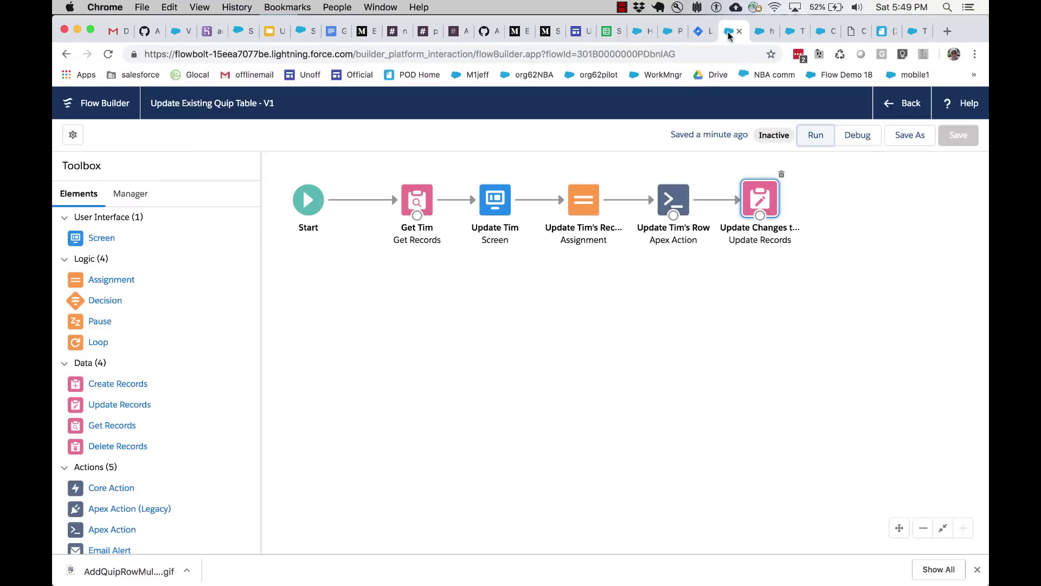
double_click(675, 203)
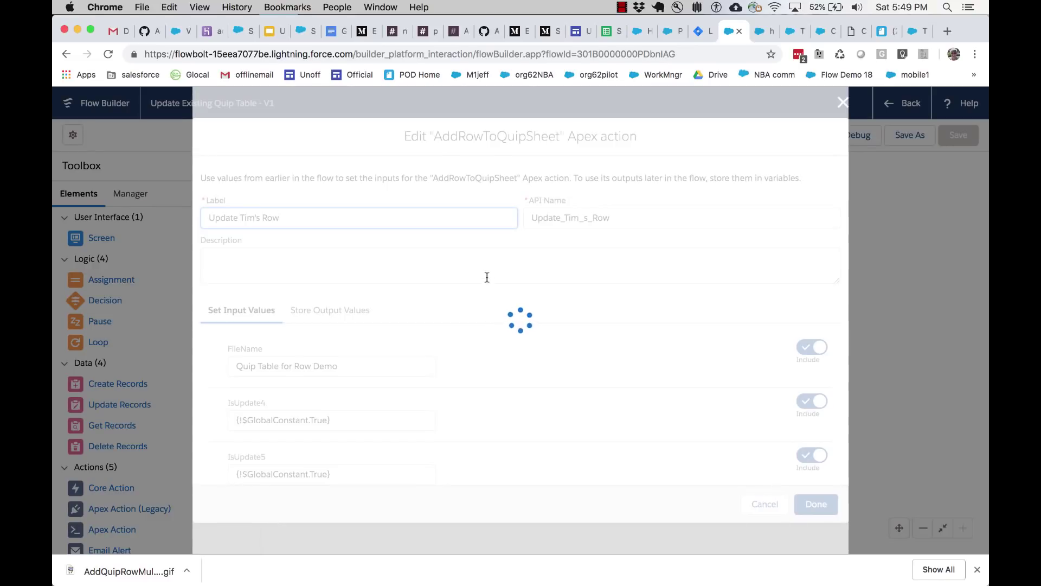
drag(430, 132, 566, 130)
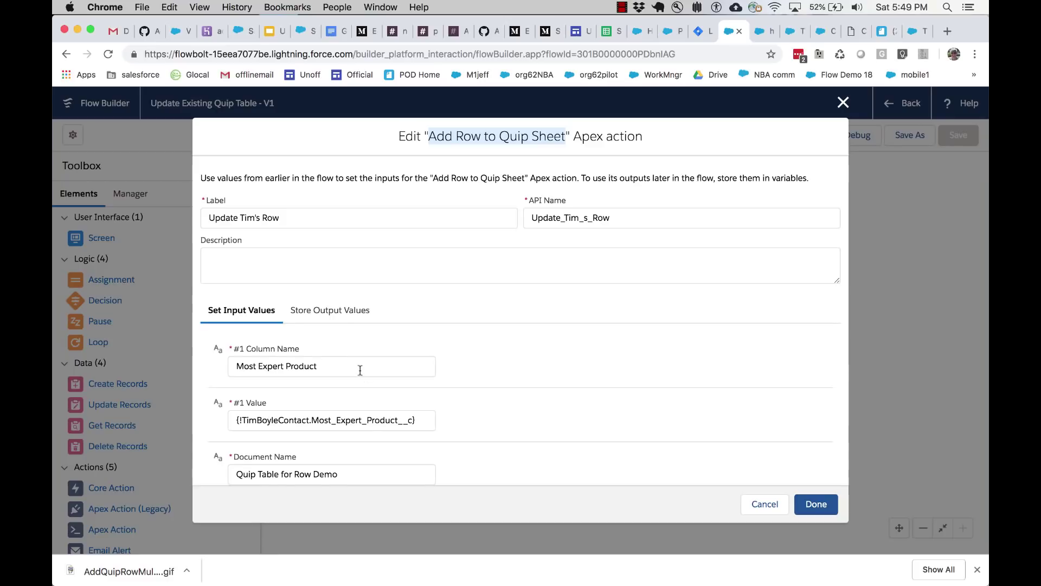
scroll(367, 422, down, 2)
scroll(368, 421, down, 2)
click(360, 388)
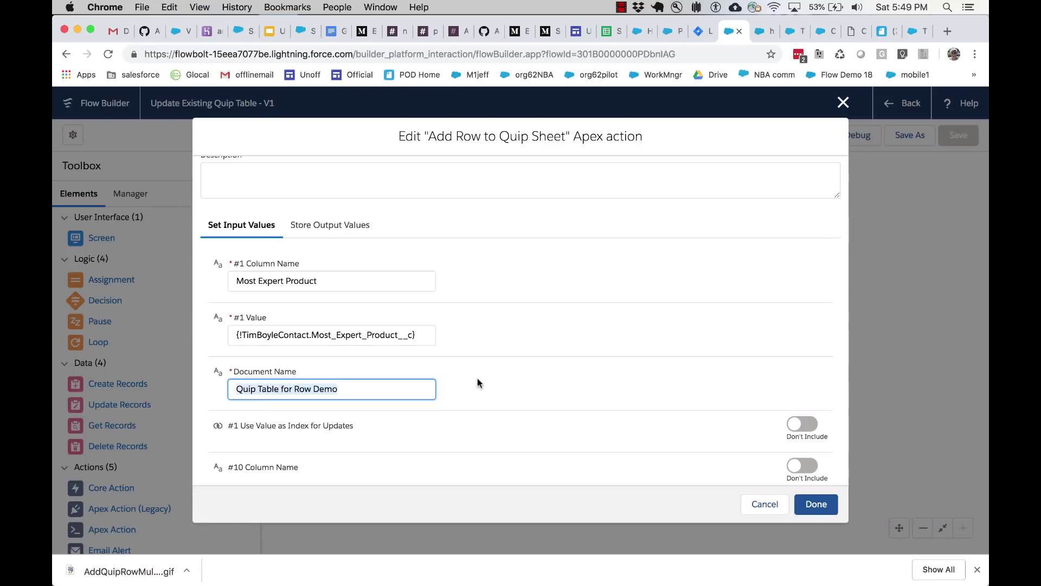
scroll(477, 380, down, 5)
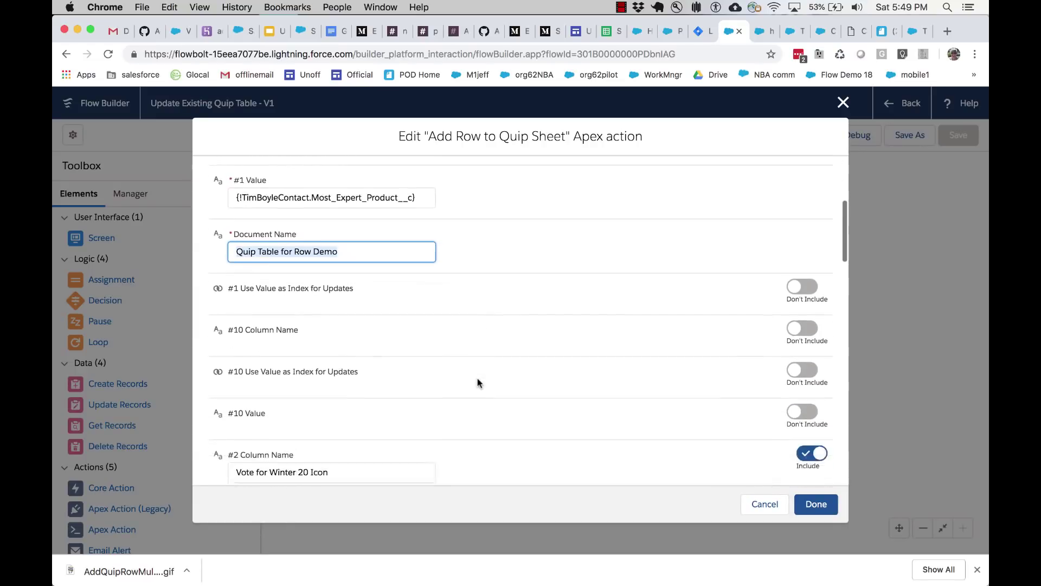
scroll(477, 380, down, 10)
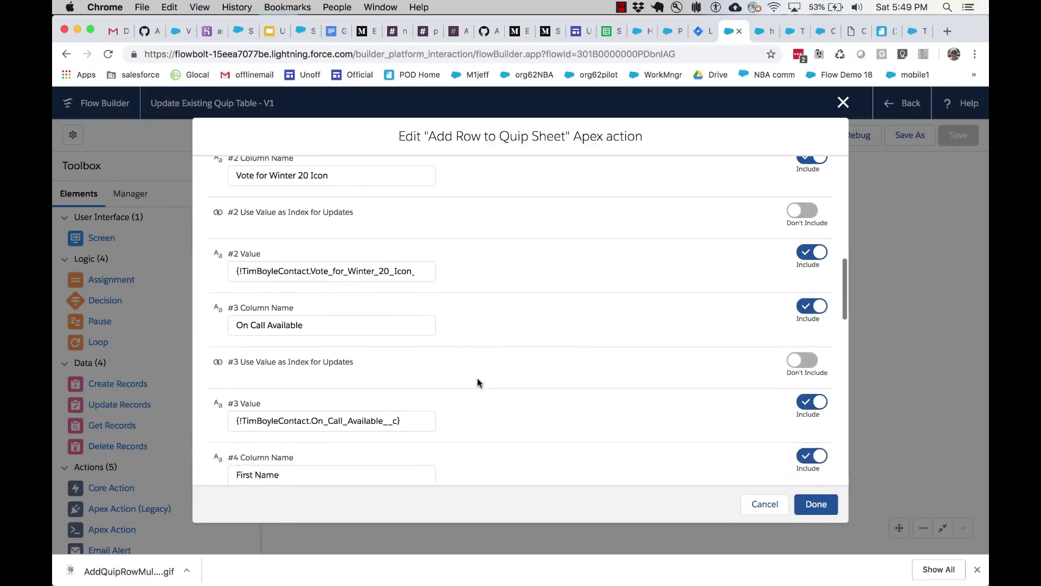
scroll(477, 382, down, 8)
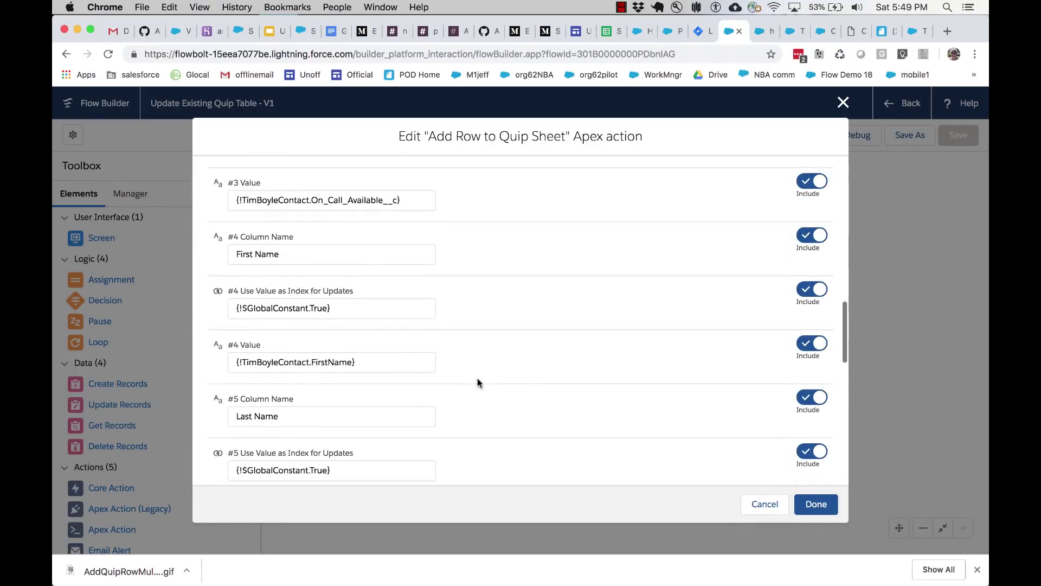
drag(355, 290, 238, 292)
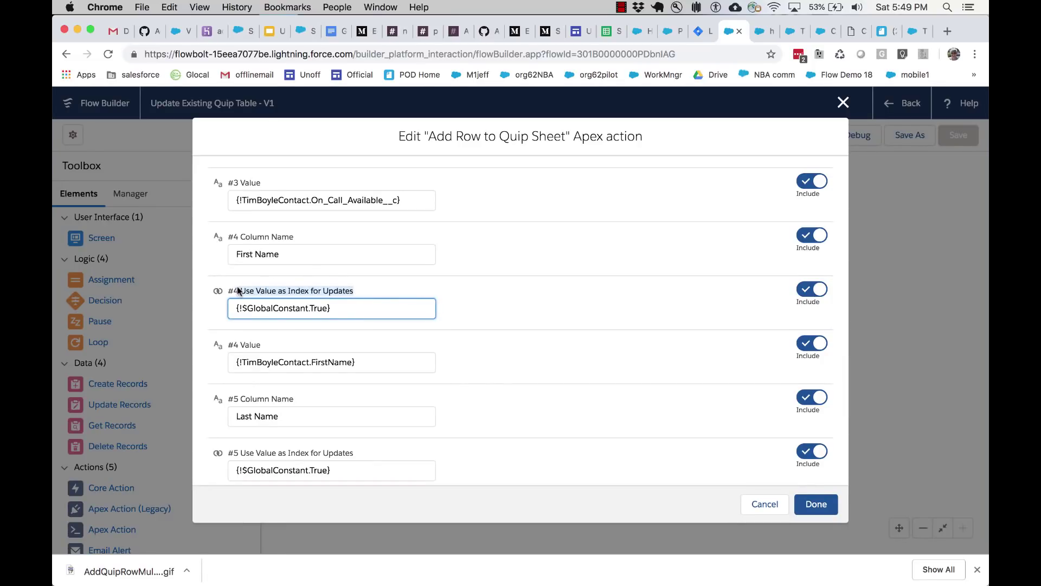
click(357, 308)
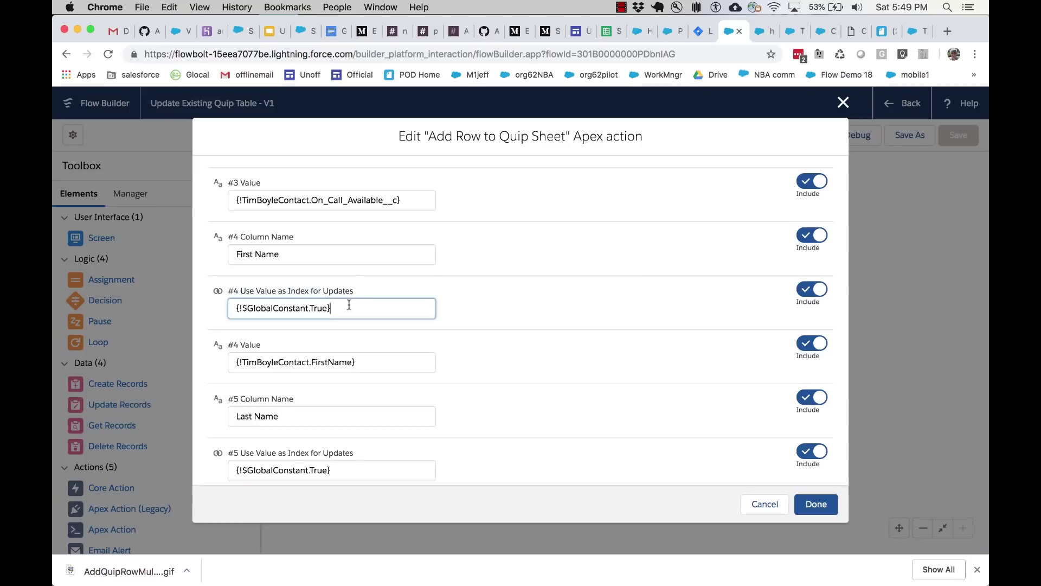
key(super+a)
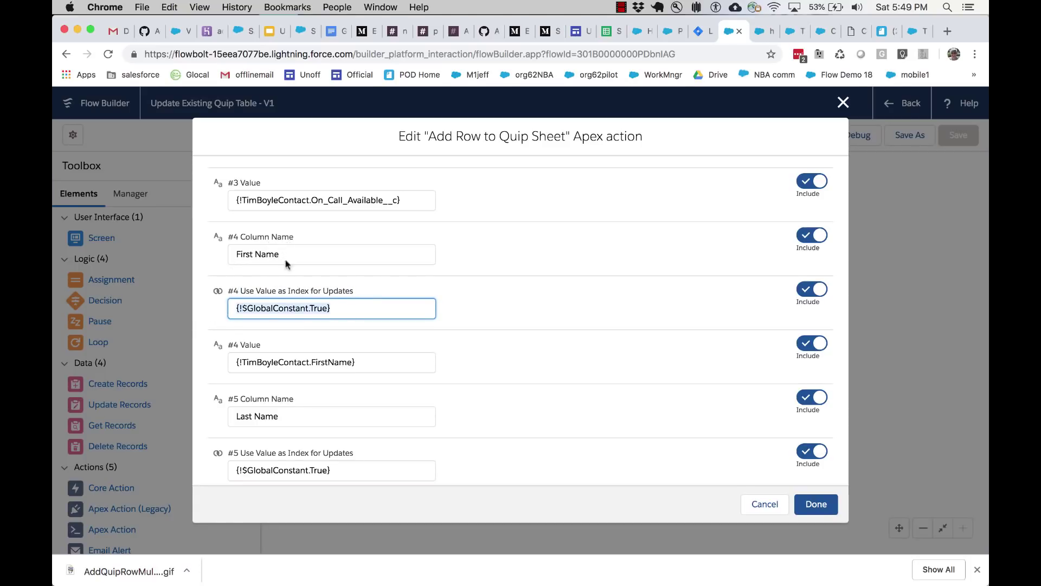
drag(232, 252, 292, 255)
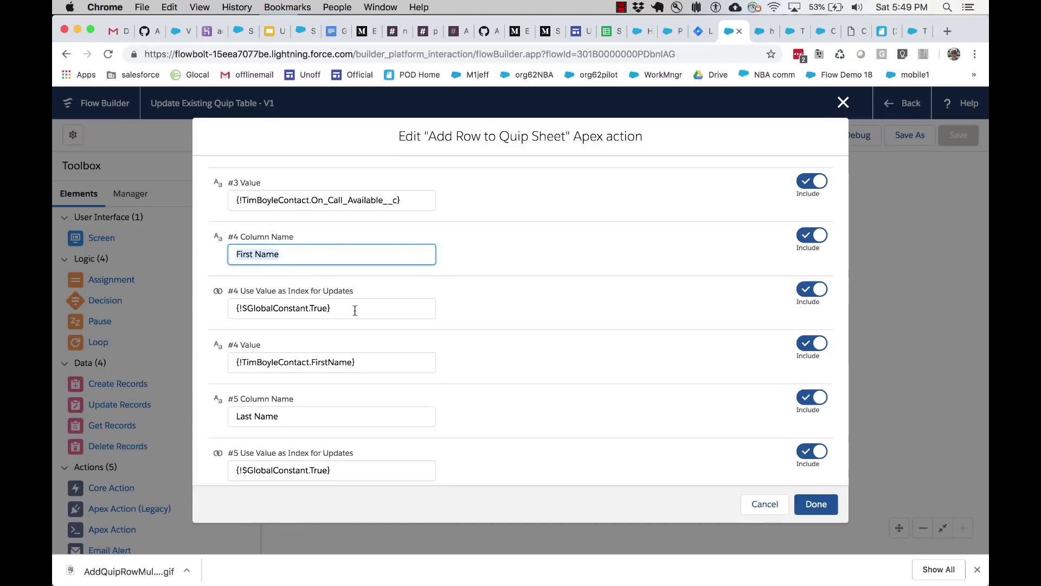
drag(362, 371, 223, 364)
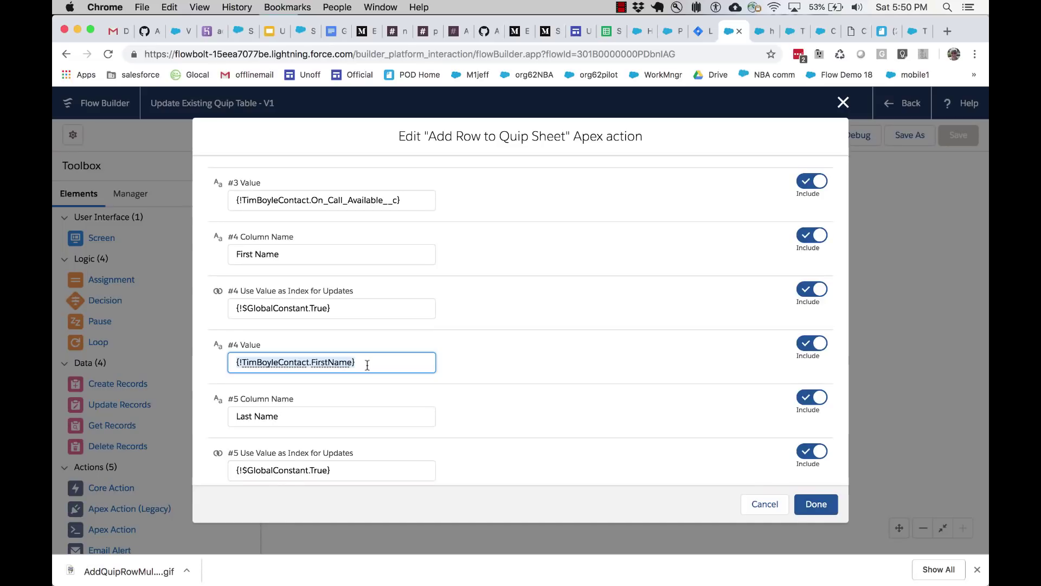
drag(291, 256, 232, 254)
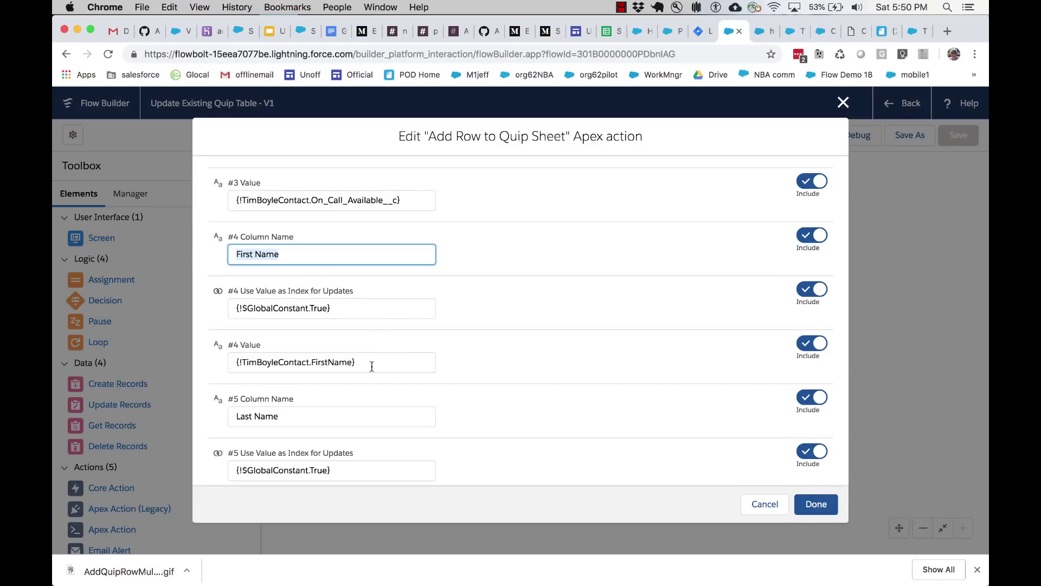
drag(359, 362, 227, 369)
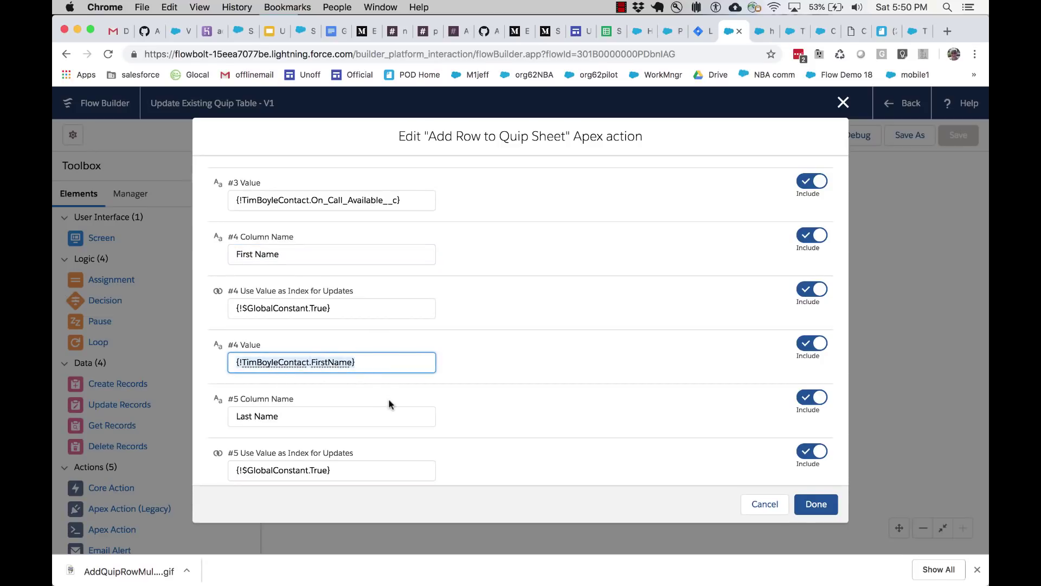
scroll(388, 403, down, 4)
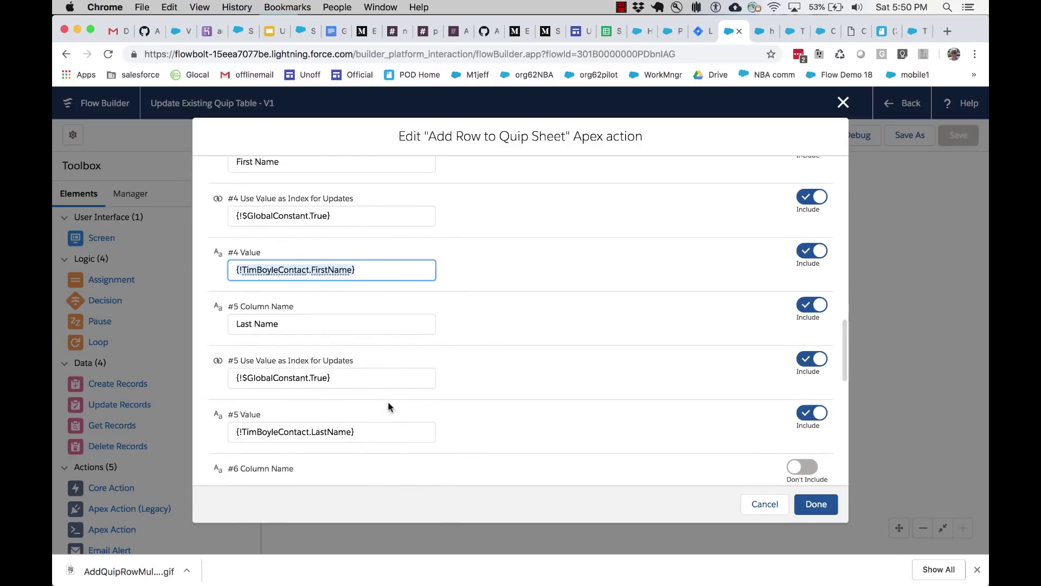
click(289, 325)
click(346, 376)
click(447, 416)
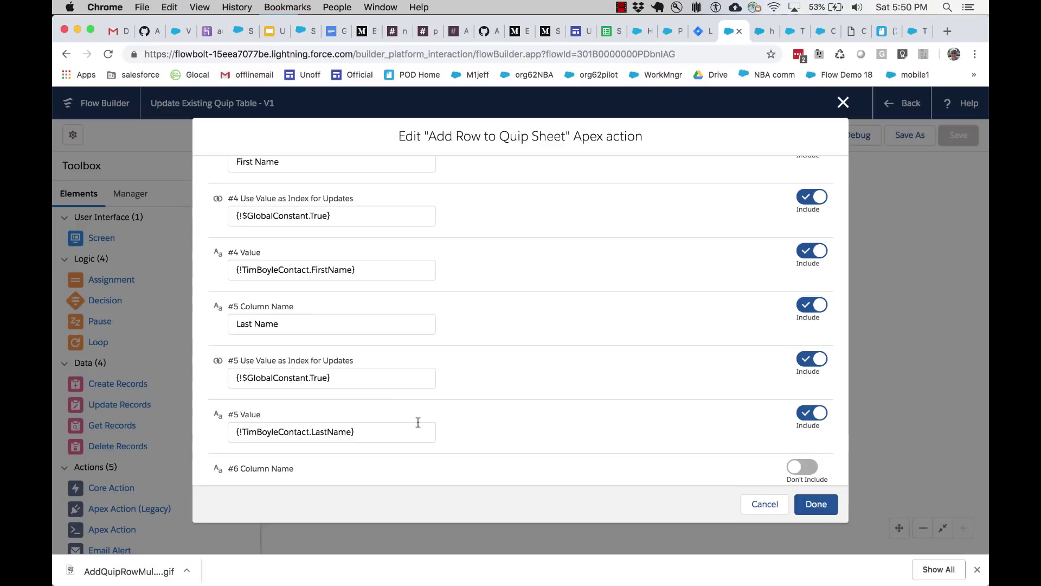
click(304, 431)
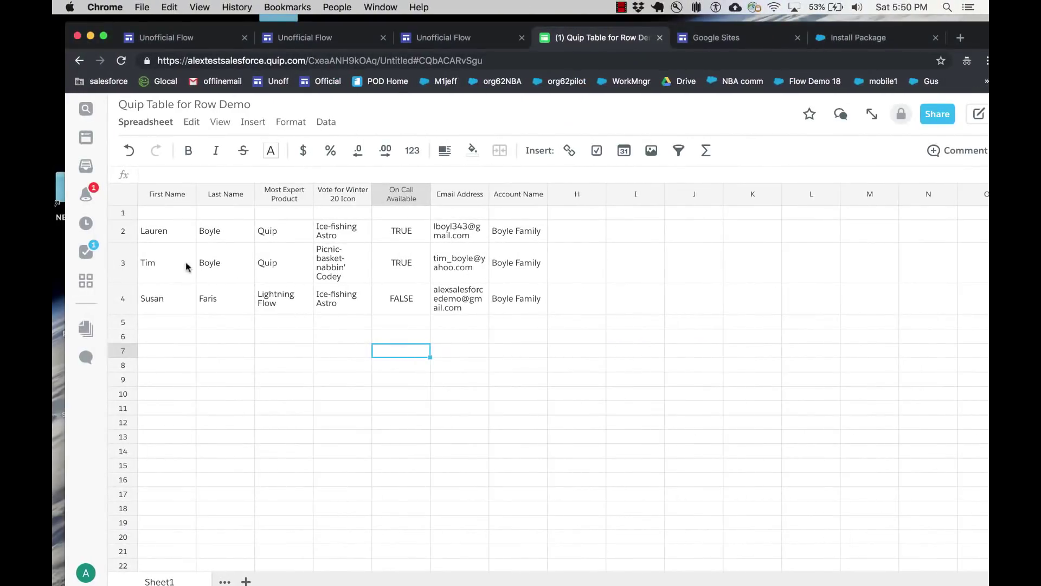
click(121, 264)
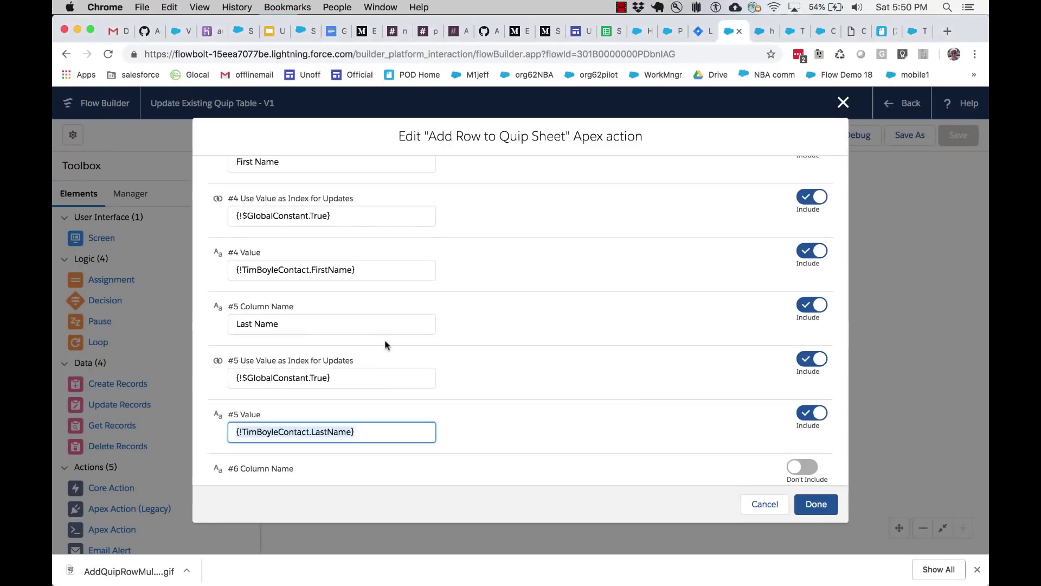
scroll(387, 341, up, 10)
scroll(387, 345, up, 10)
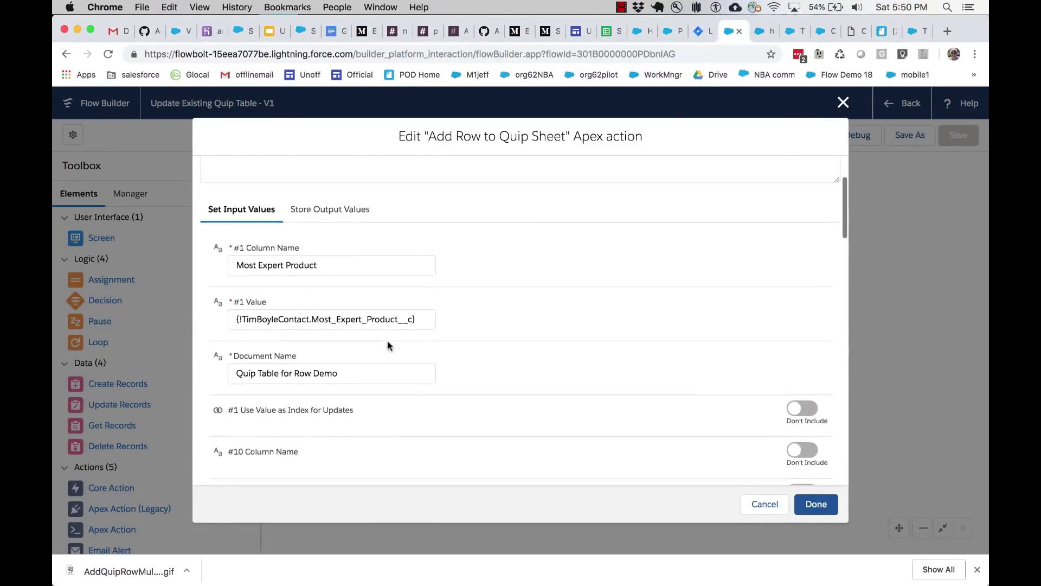
triple_click(351, 329)
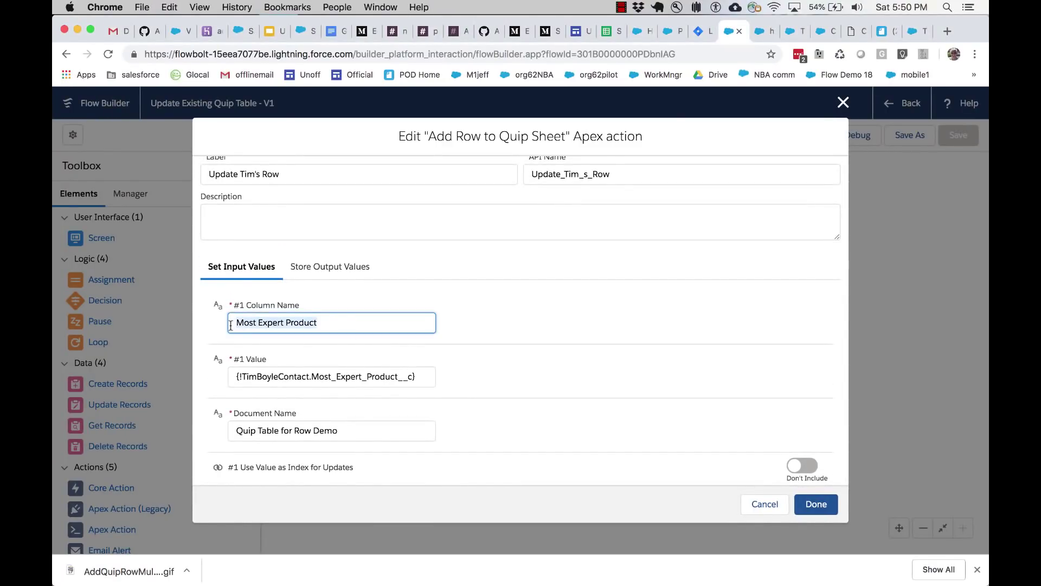
drag(421, 376, 231, 378)
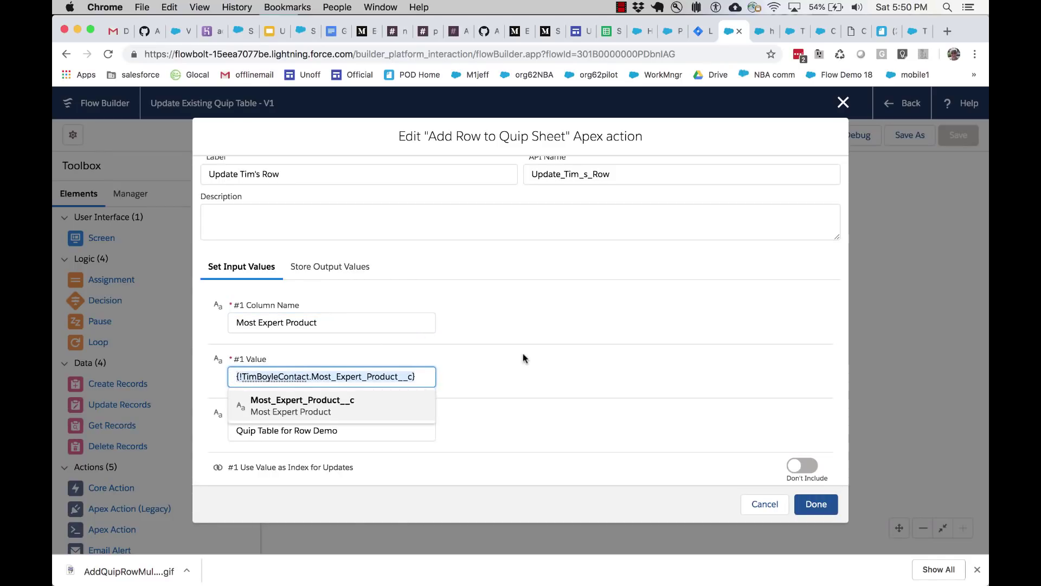
scroll(523, 358, down, 10)
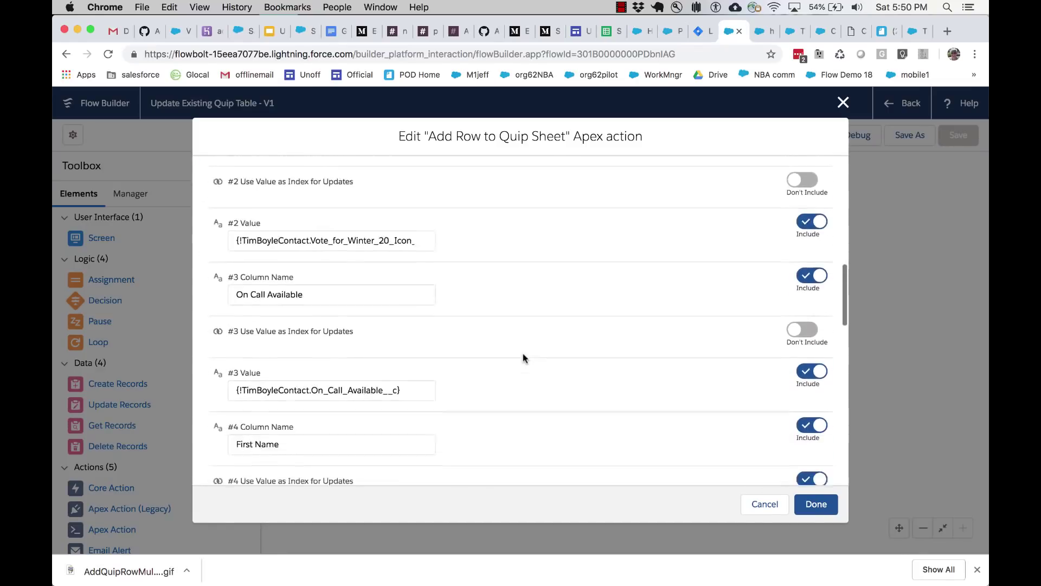
scroll(523, 358, down, 2)
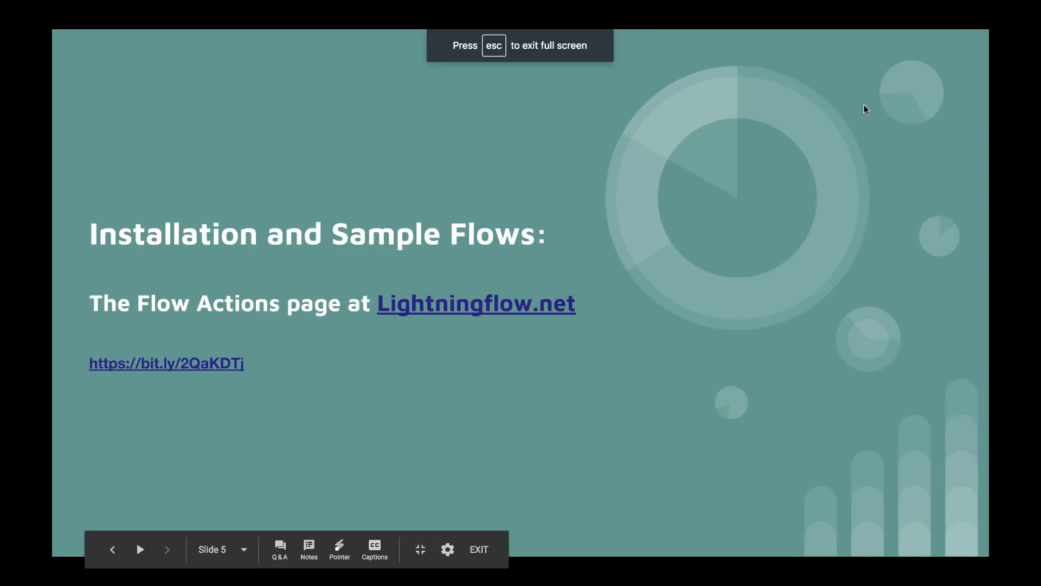